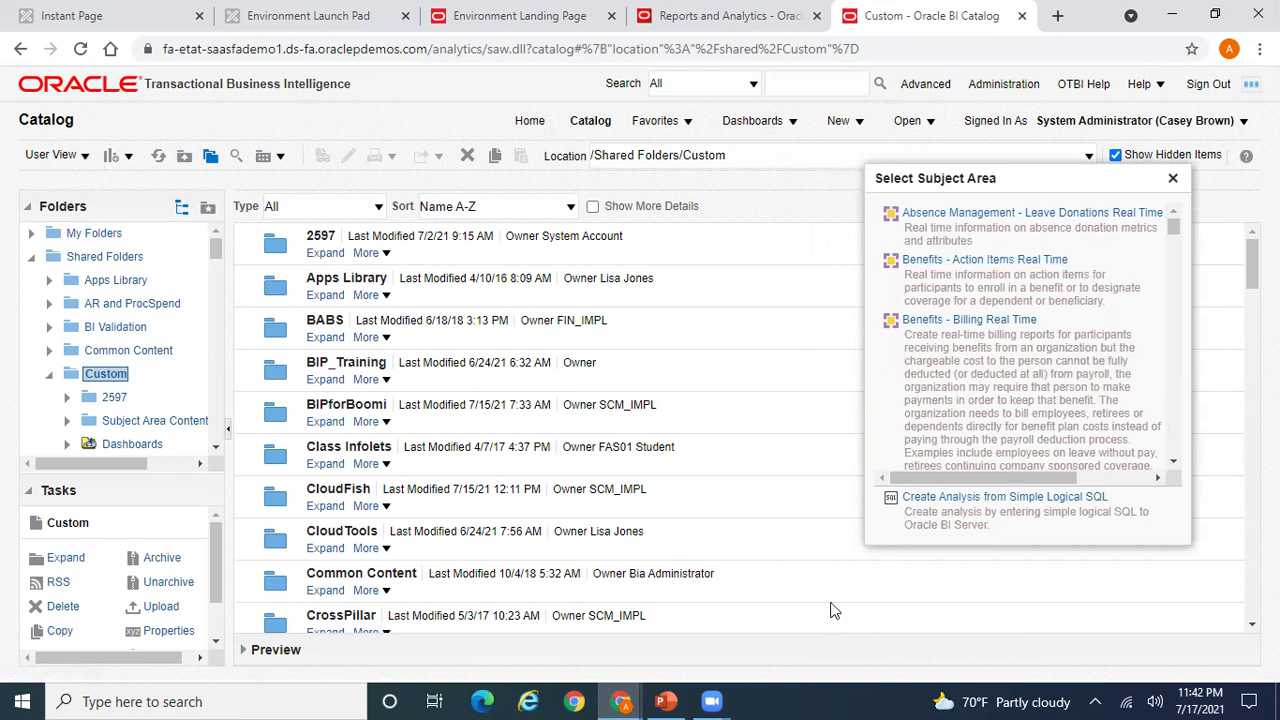
Step: Create the analysis from the Payables Invoices - Transactions Real Time subject area after checking the use case slide in PowerPoint
{"action": "left_click", "coordinate": [665, 701]}
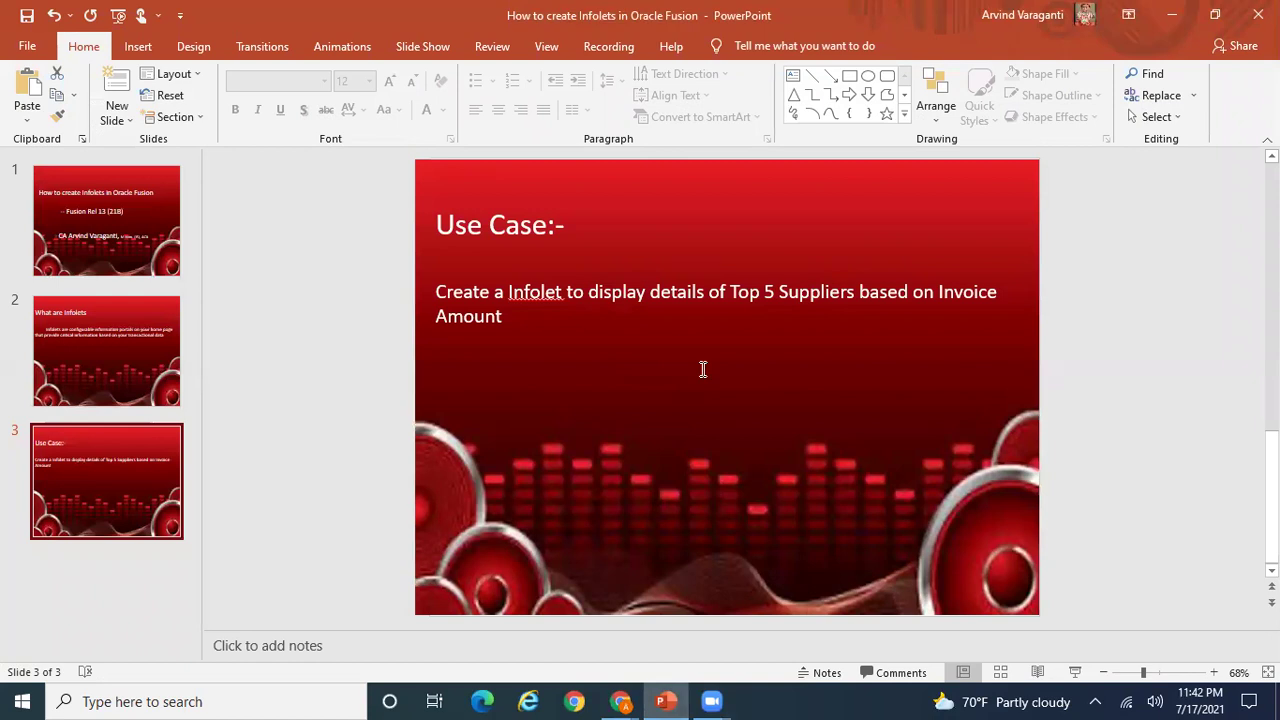
{"action": "key", "text": "alt+Tab"}
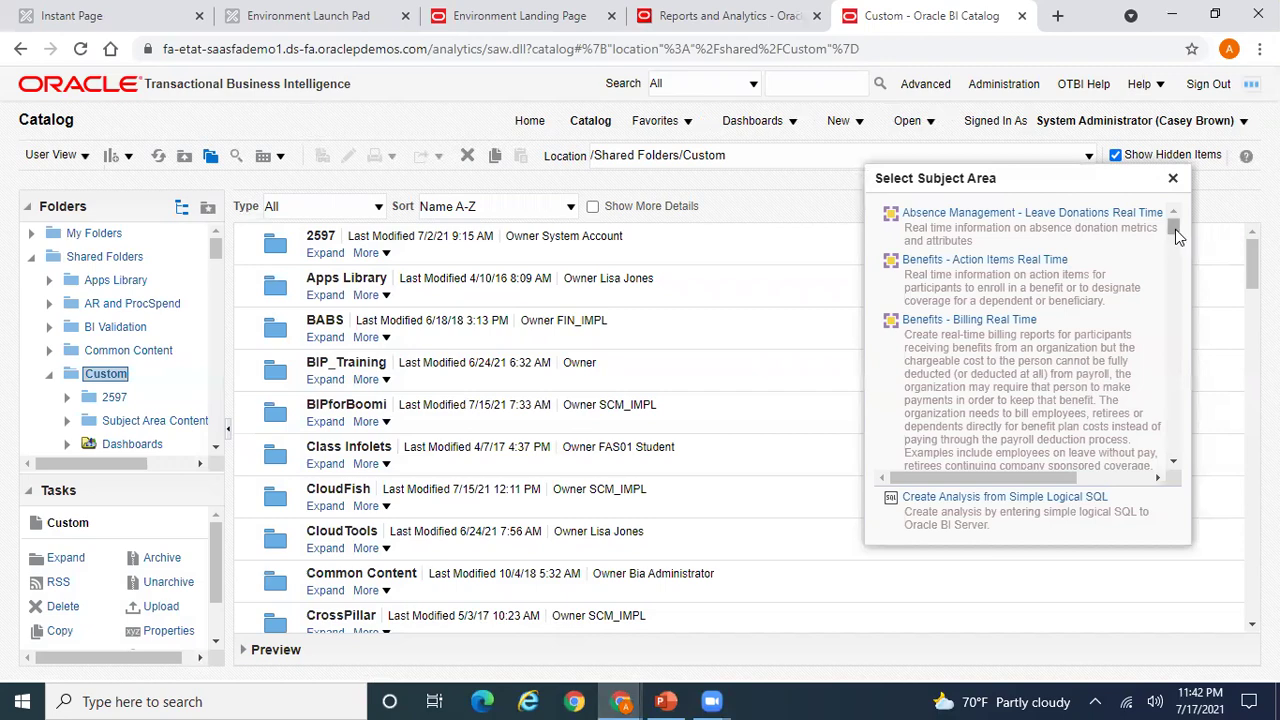
{"action": "left_click_drag", "start_coordinate": [1175, 231], "coordinate": [1177, 322]}
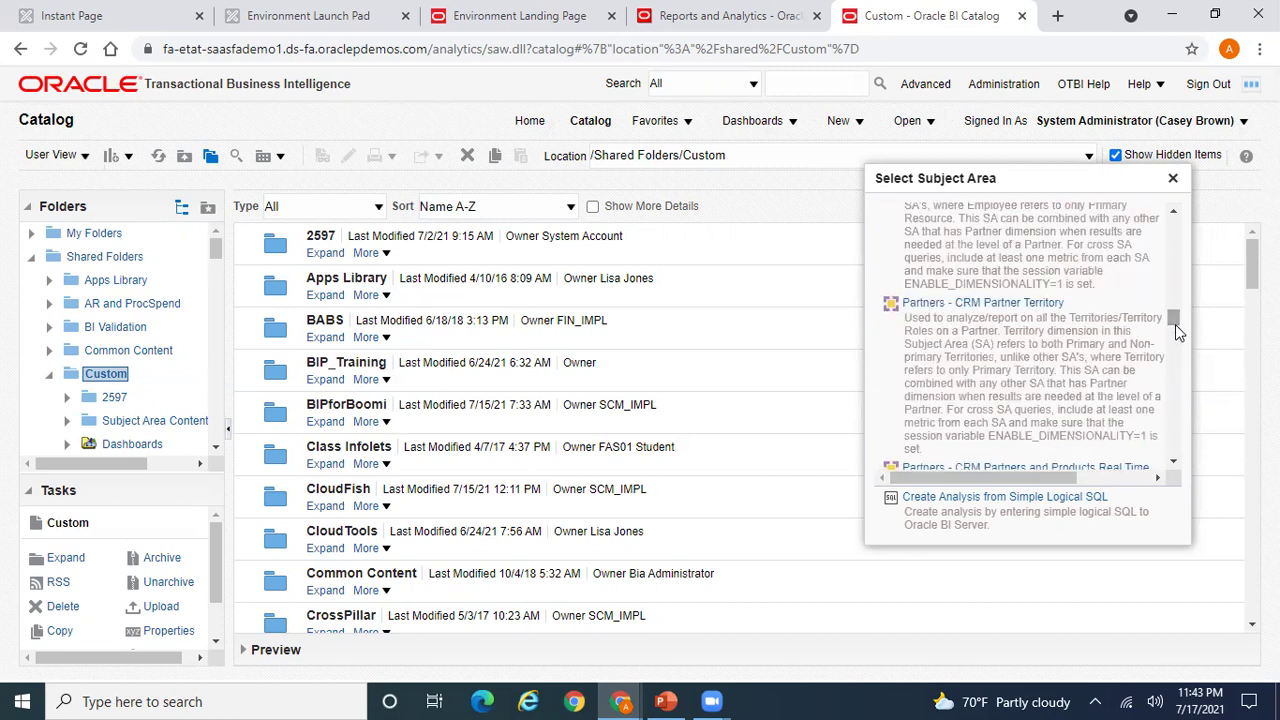
{"action": "left_click", "coordinate": [1175, 462]}
{"action": "left_click_drag", "start_coordinate": [1175, 462], "coordinate": [1175, 465]}
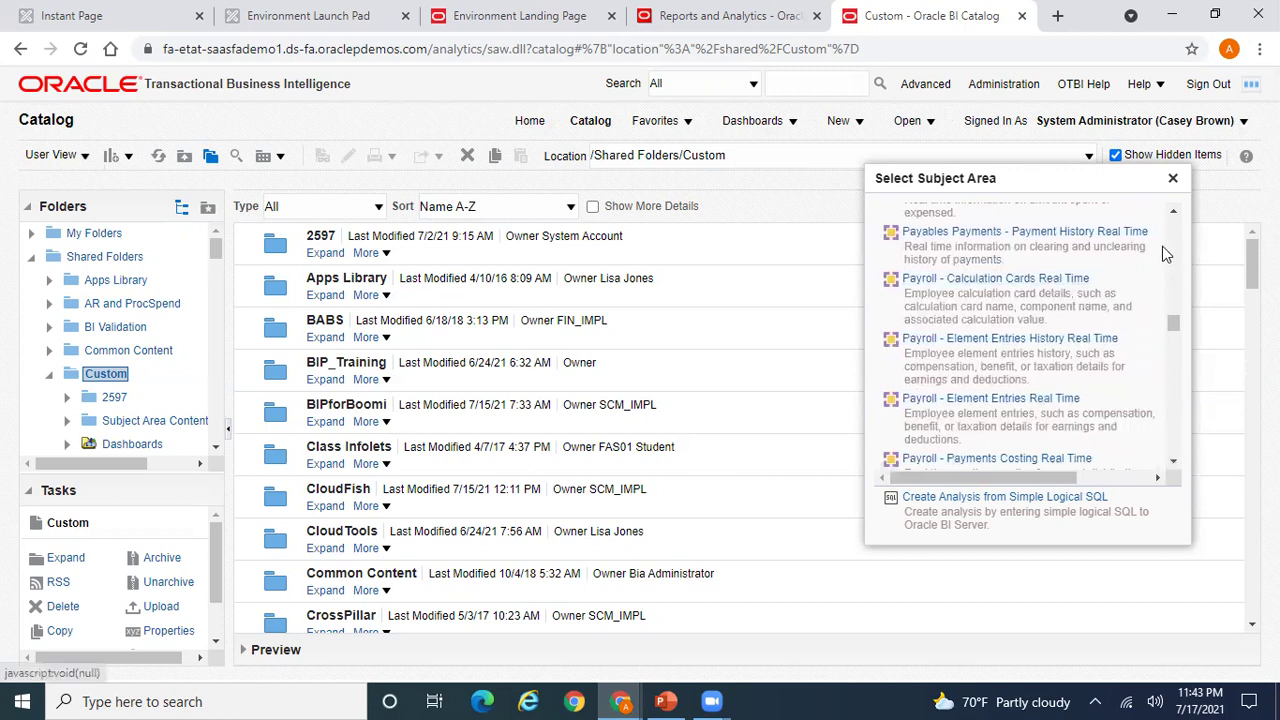
{"action": "left_click", "coordinate": [1174, 214]}
{"action": "left_click_drag", "start_coordinate": [1174, 216], "coordinate": [1174, 215]}
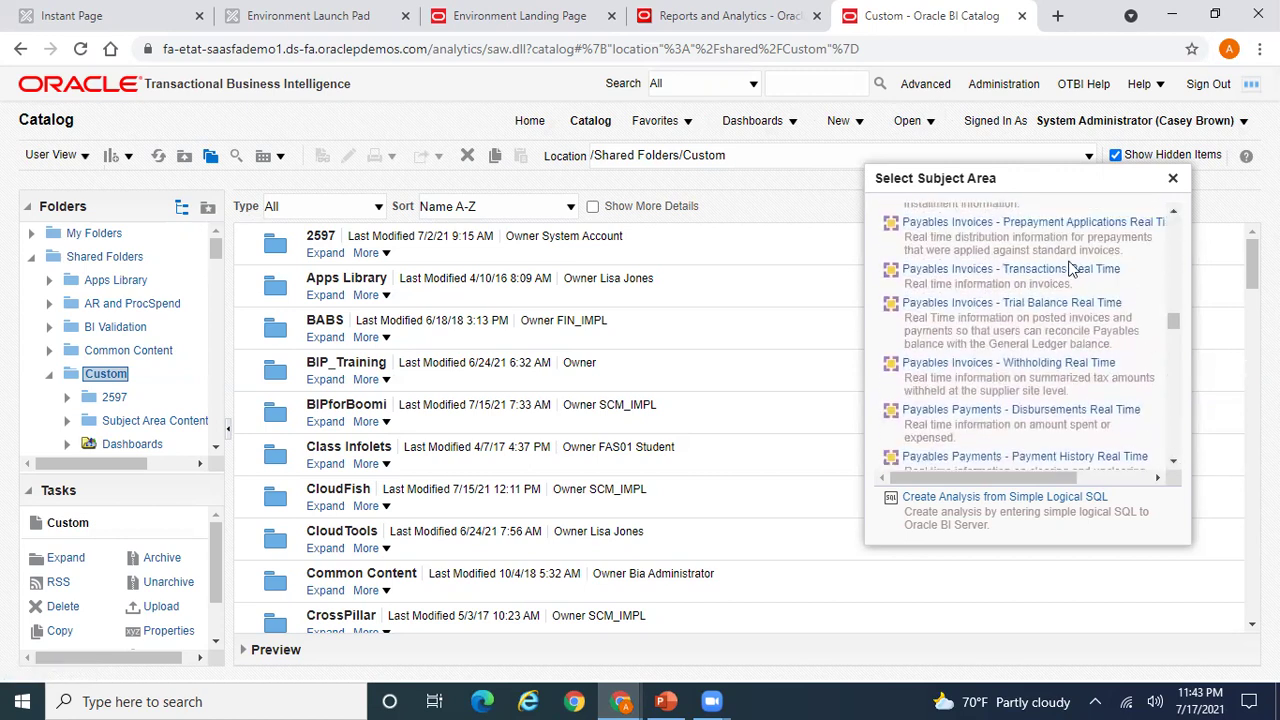
{"action": "left_click", "coordinate": [993, 270]}
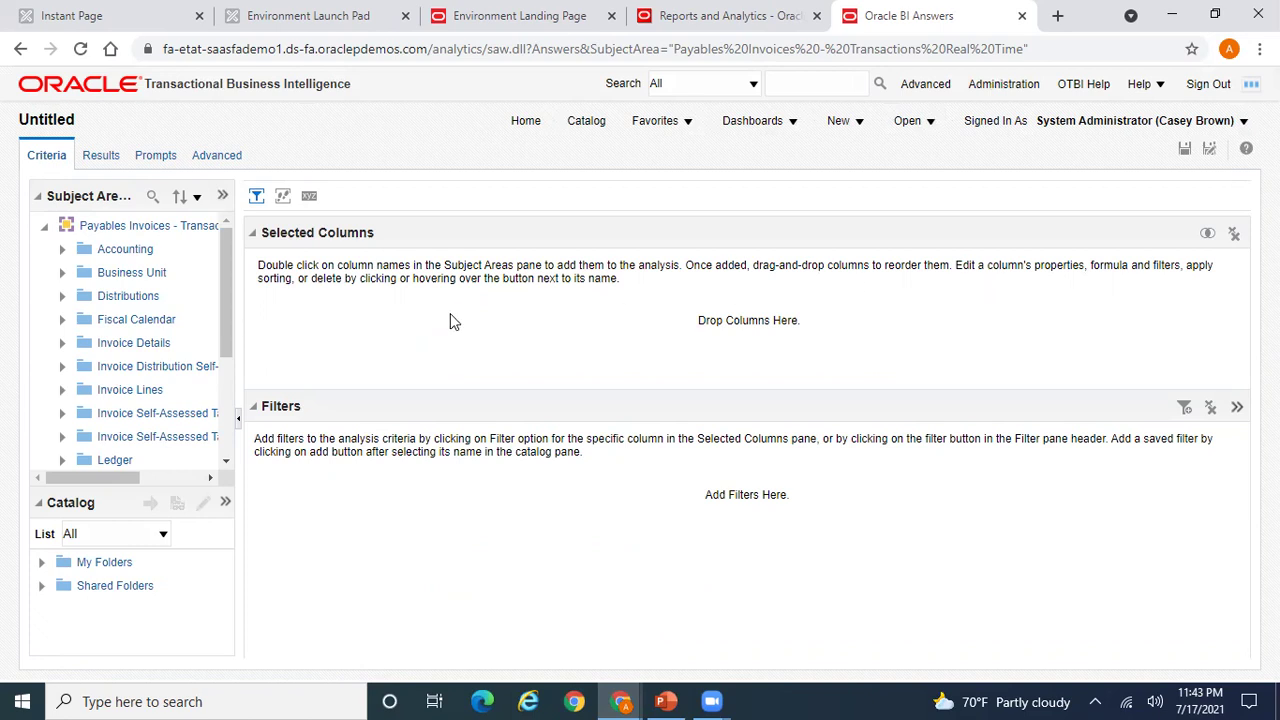
Step: Add the Invoice Amount column from the Invoice Amounts folder under Invoice Details to the selected columns
{"action": "left_click", "coordinate": [62, 343]}
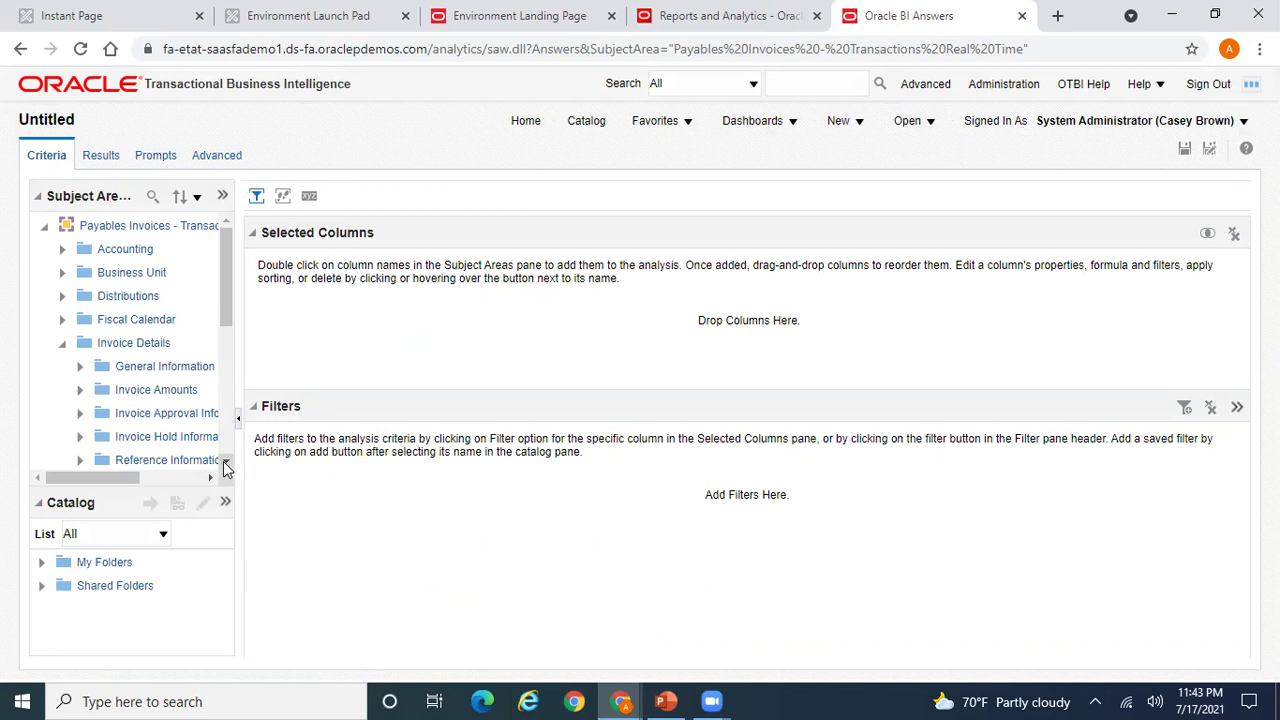
{"action": "left_click", "coordinate": [80, 390]}
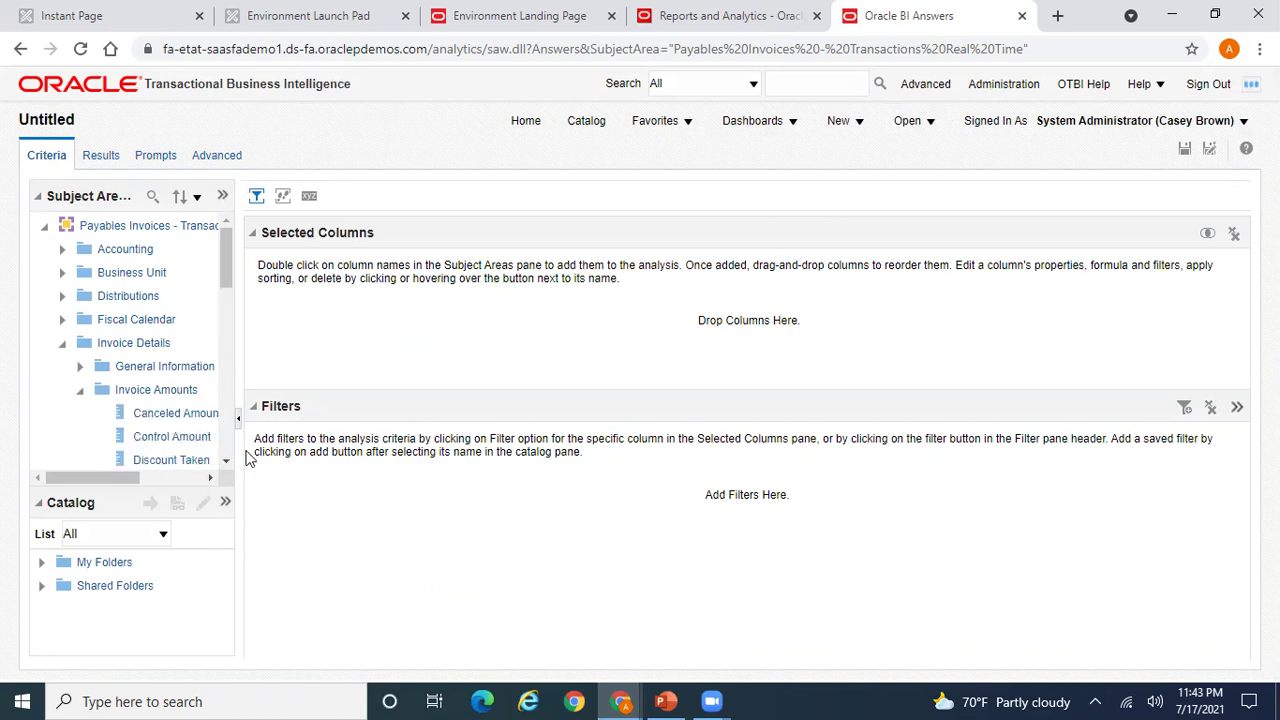
{"action": "scroll", "coordinate": [227, 465], "scroll_direction": "down", "scroll_amount": 4}
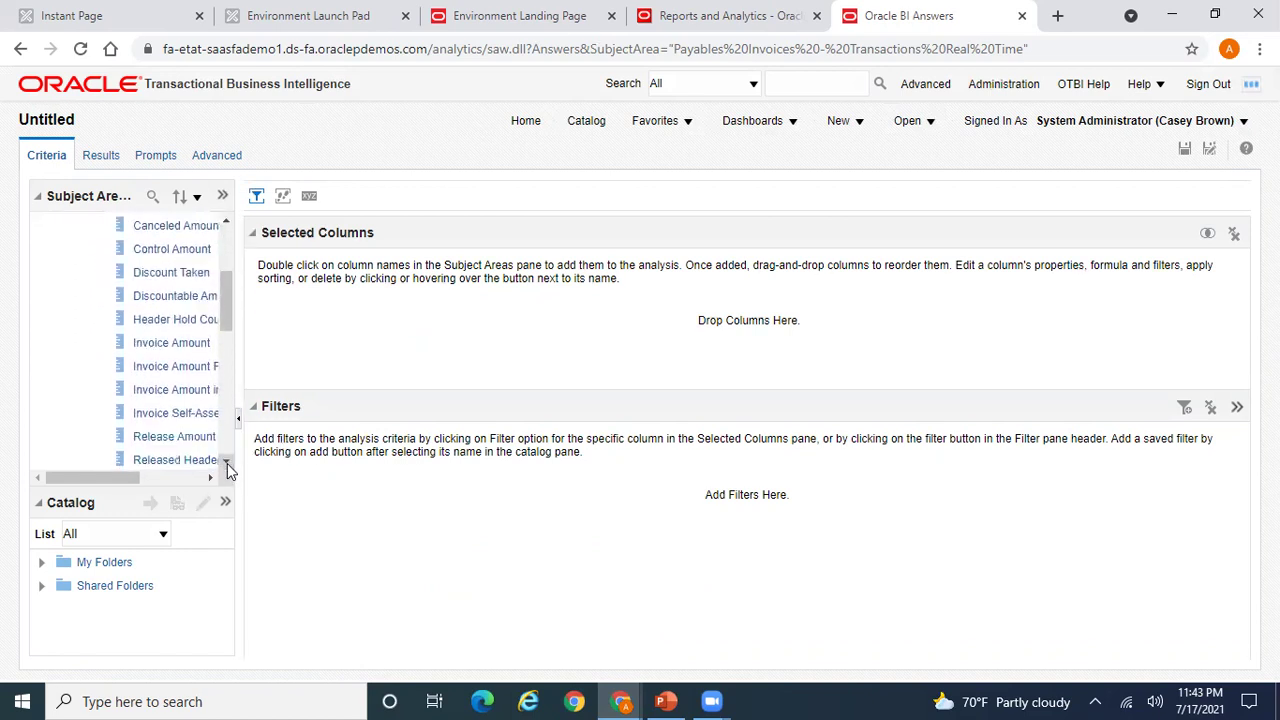
{"action": "left_click_drag", "start_coordinate": [118, 474], "coordinate": [128, 474]}
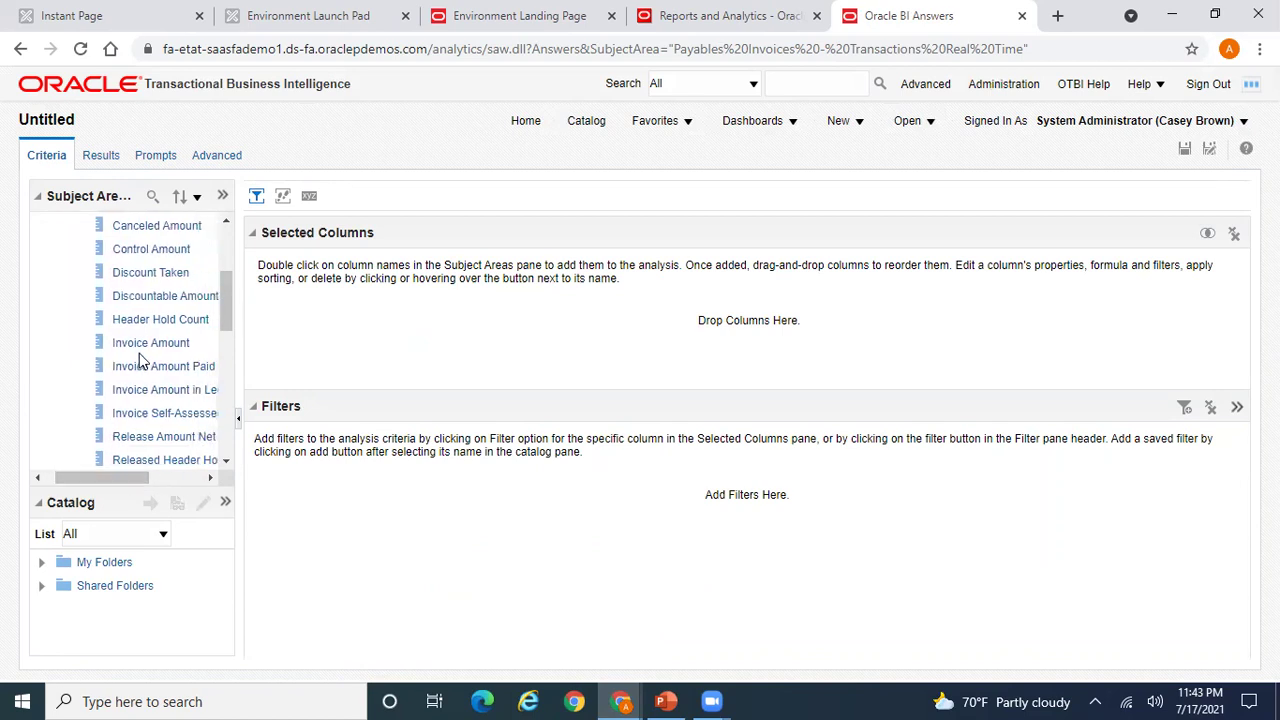
{"action": "left_click_drag", "start_coordinate": [140, 350], "coordinate": [380, 335]}
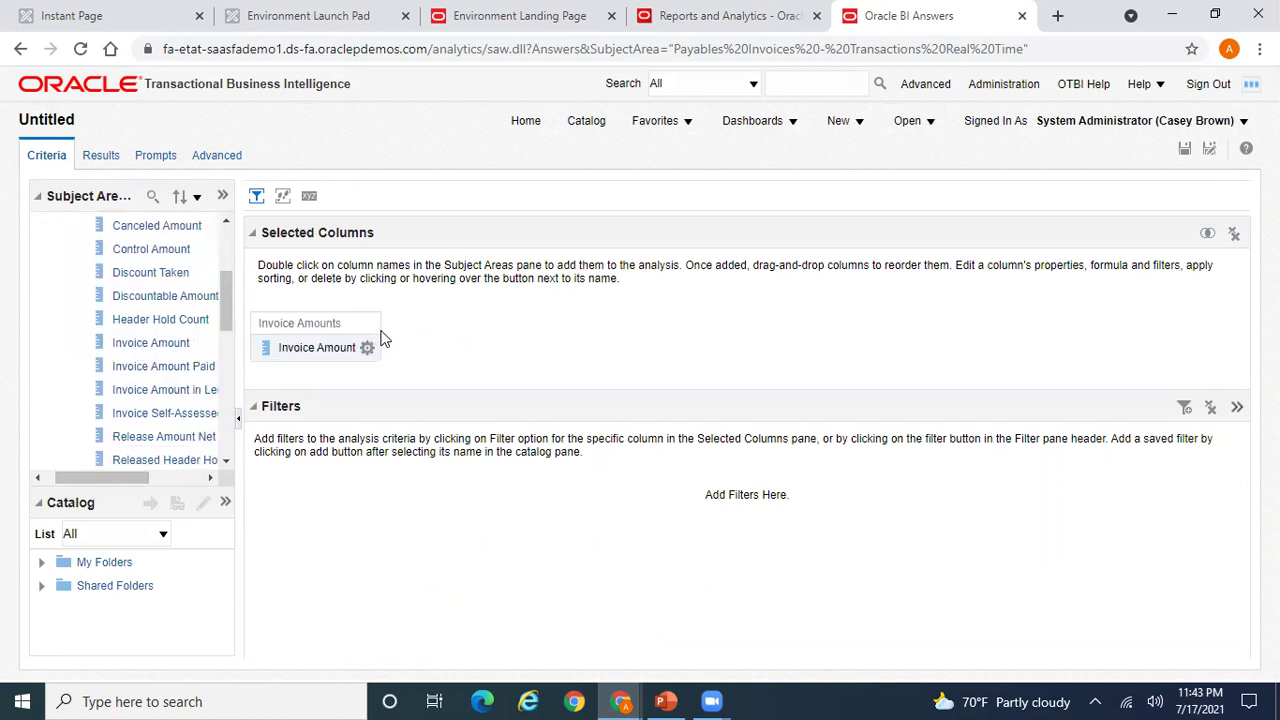
Step: Add the Supplier column from the Supplier folder to the selected columns
{"action": "left_click_drag", "start_coordinate": [226, 288], "coordinate": [236, 420]}
{"action": "left_click", "coordinate": [41, 384]}
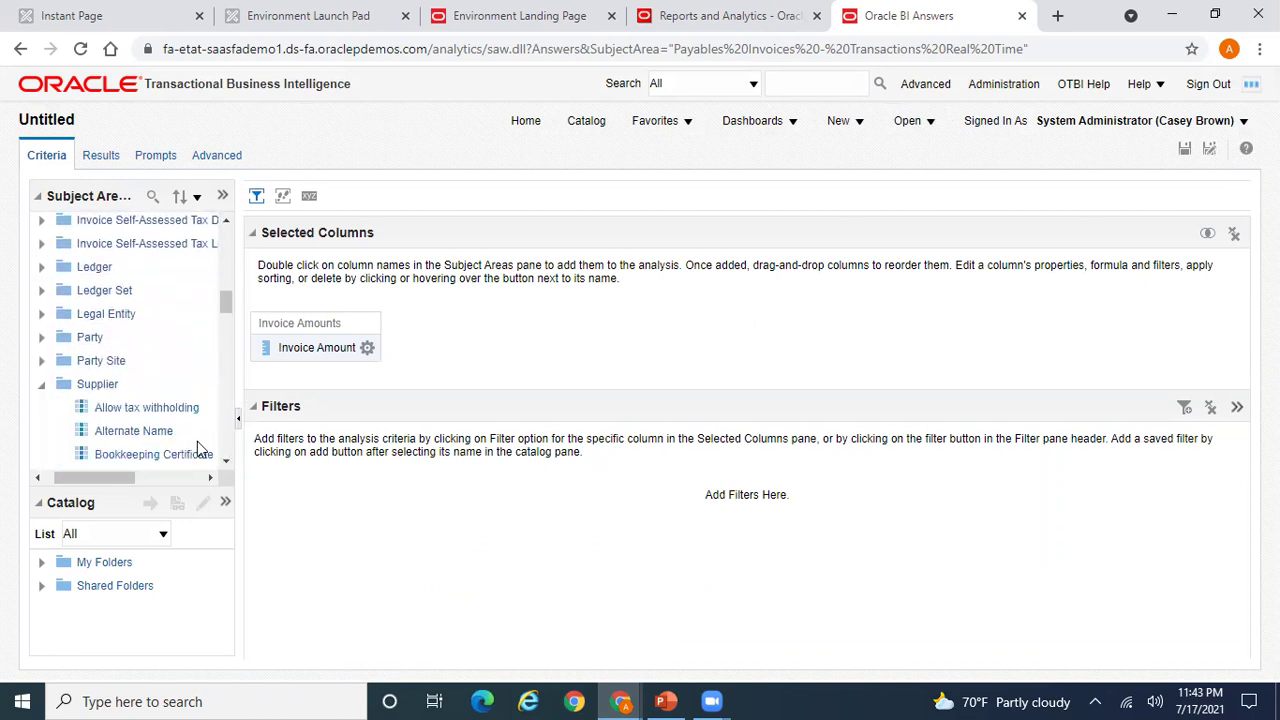
{"action": "left_click", "coordinate": [226, 466]}
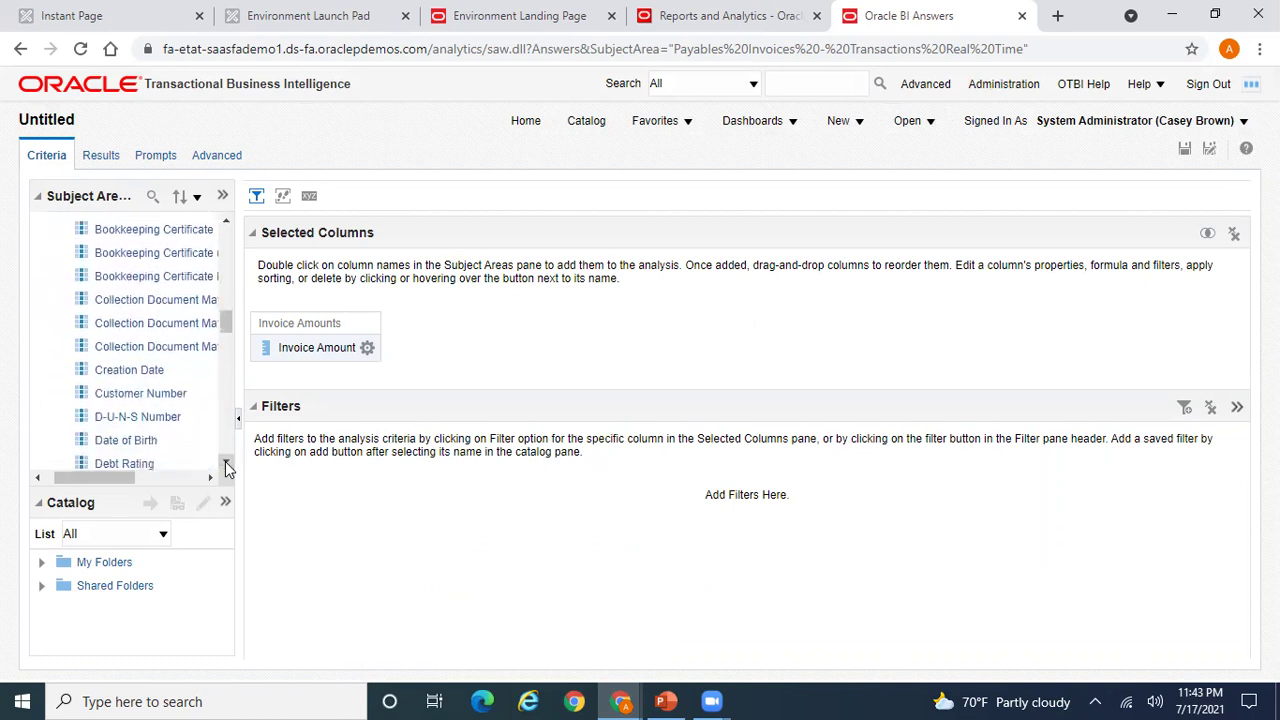
{"action": "left_click", "coordinate": [226, 466]}
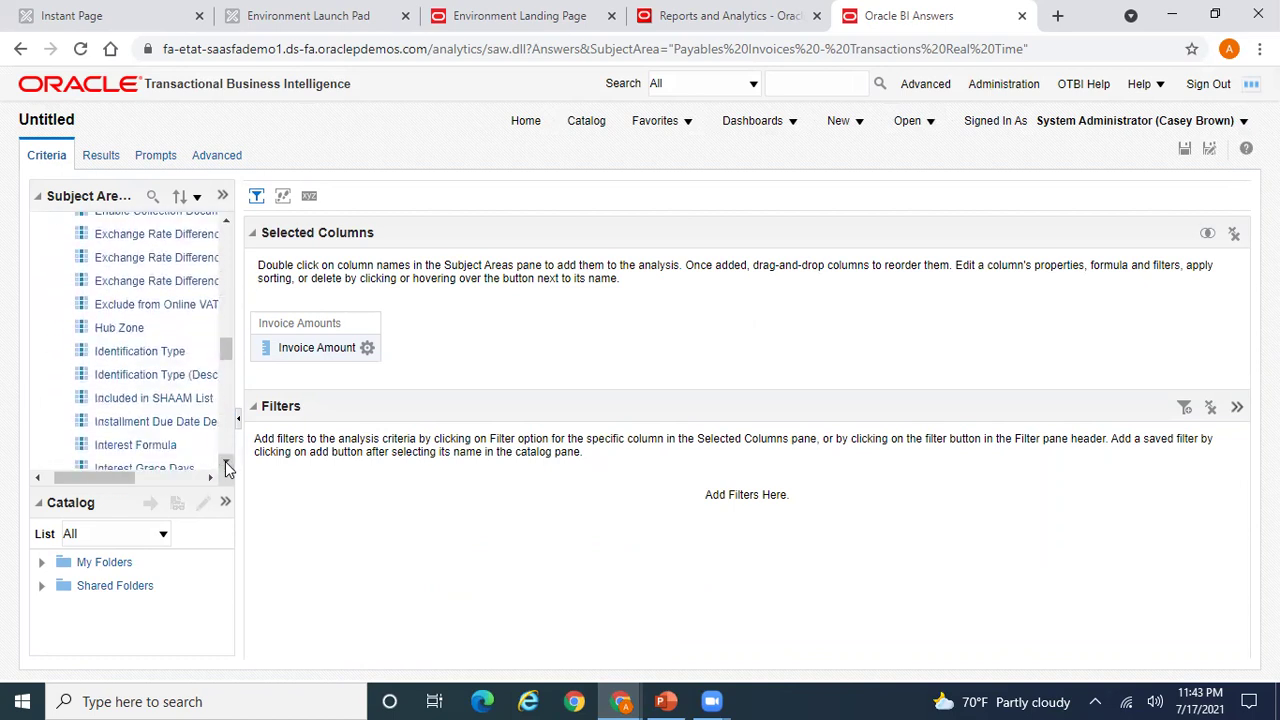
{"action": "left_click", "coordinate": [226, 466]}
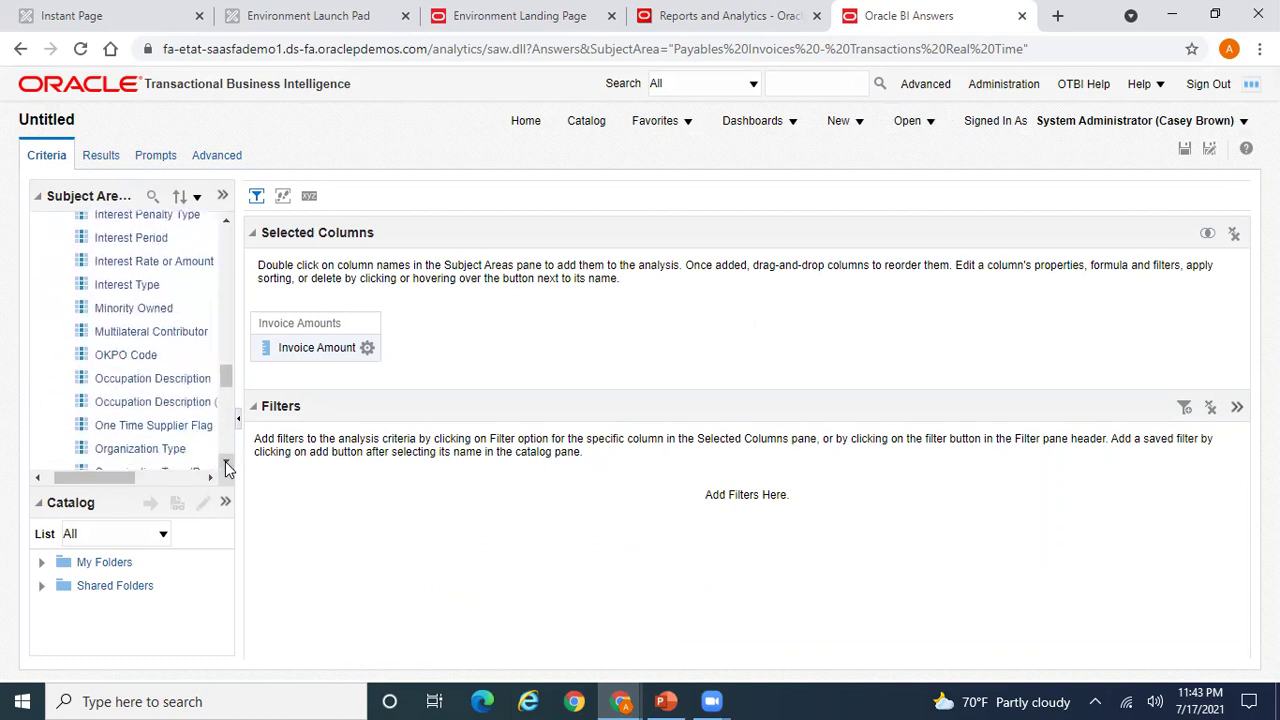
{"action": "left_click", "coordinate": [226, 466]}
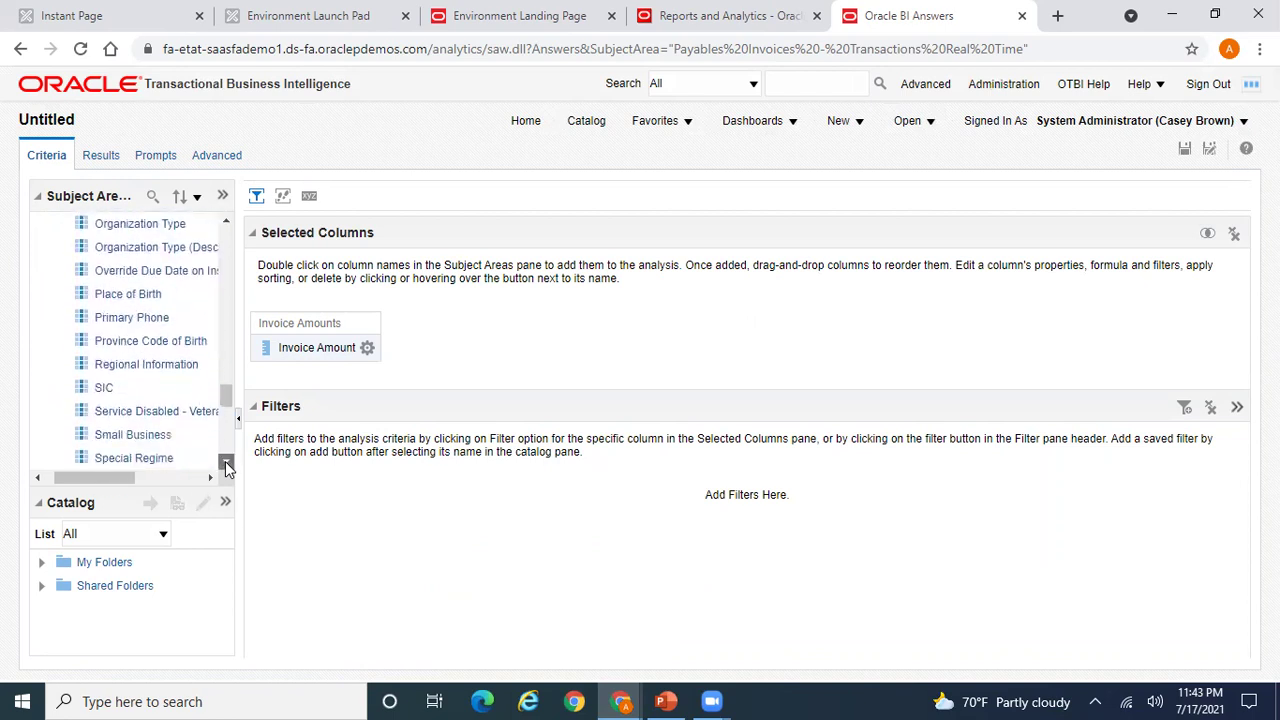
{"action": "left_click", "coordinate": [226, 466]}
{"action": "left_click_drag", "start_coordinate": [115, 431], "coordinate": [430, 346]}
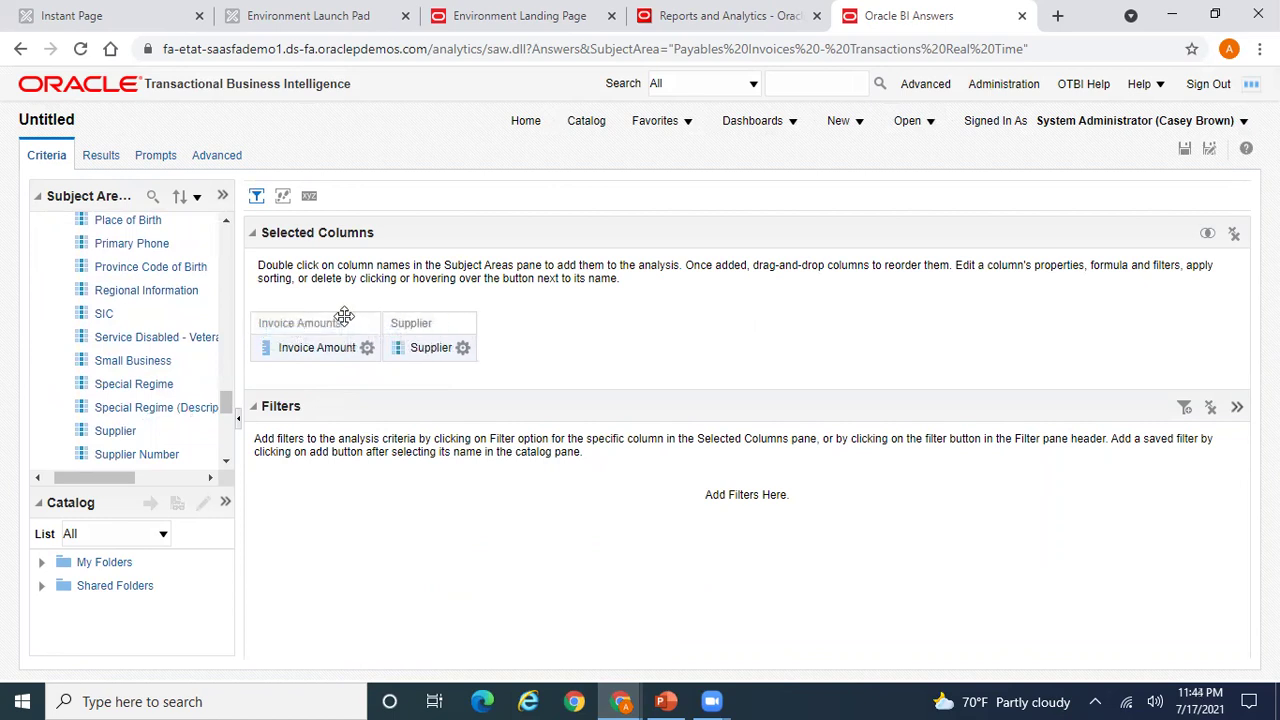
Step: Reorder the selected columns so that Supplier comes before Invoice Amount
{"action": "left_click_drag", "start_coordinate": [334, 320], "coordinate": [586, 346]}
{"action": "left_click_drag", "start_coordinate": [322, 346], "coordinate": [580, 363]}
{"action": "left_click_drag", "start_coordinate": [423, 320], "coordinate": [290, 316]}
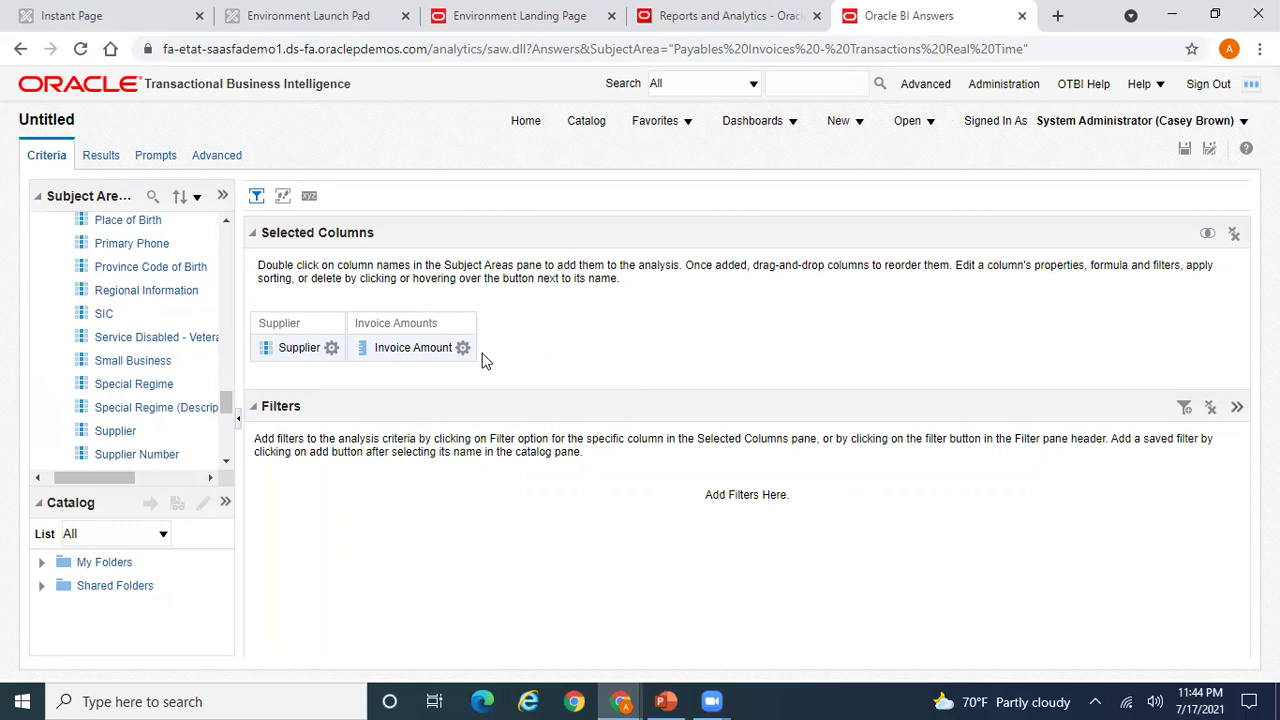
Step: Set up a filter on the Invoice Amount column with the operator "is in top" and the value 5
{"action": "mouse_move", "coordinate": [463, 347]}
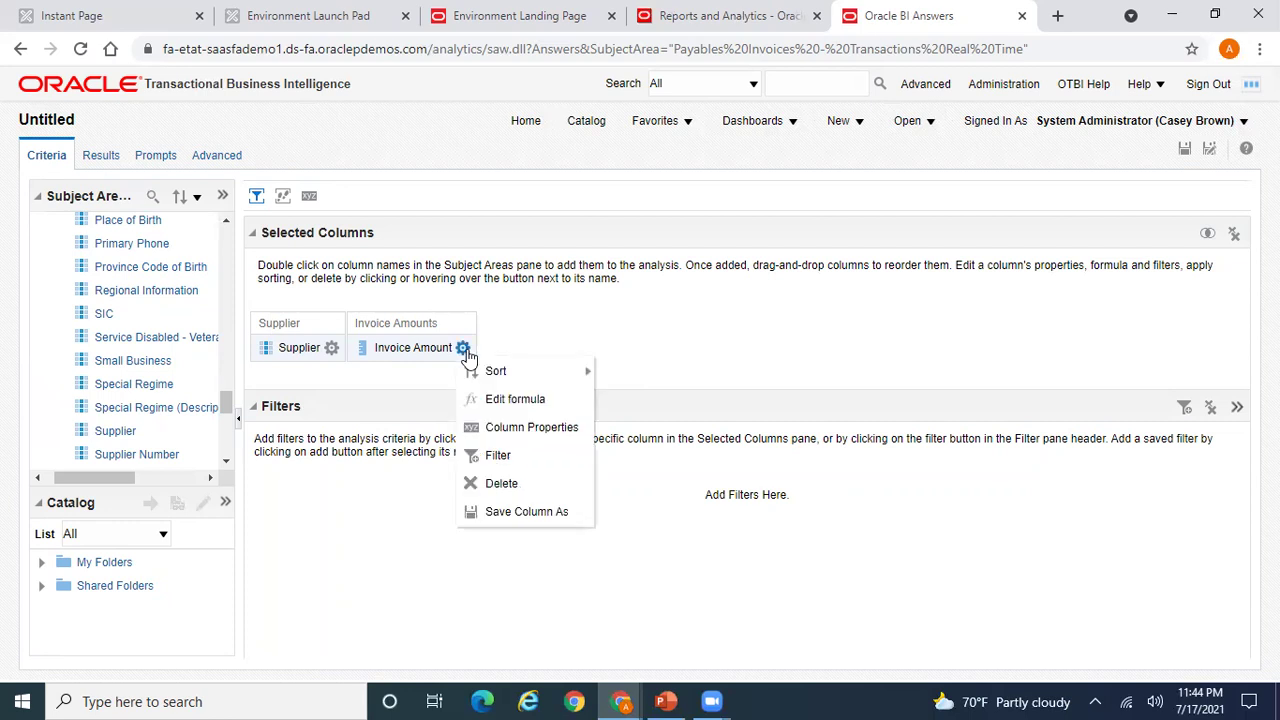
{"action": "left_click", "coordinate": [502, 459]}
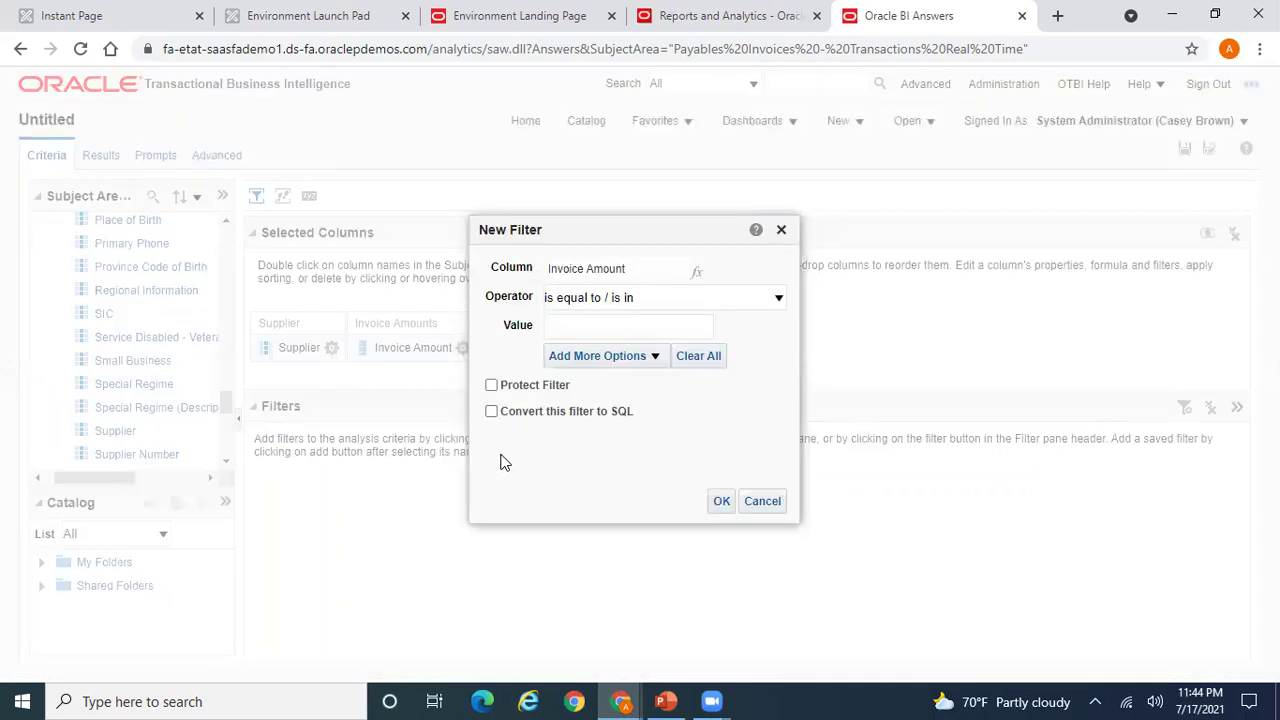
{"action": "left_click", "coordinate": [675, 307]}
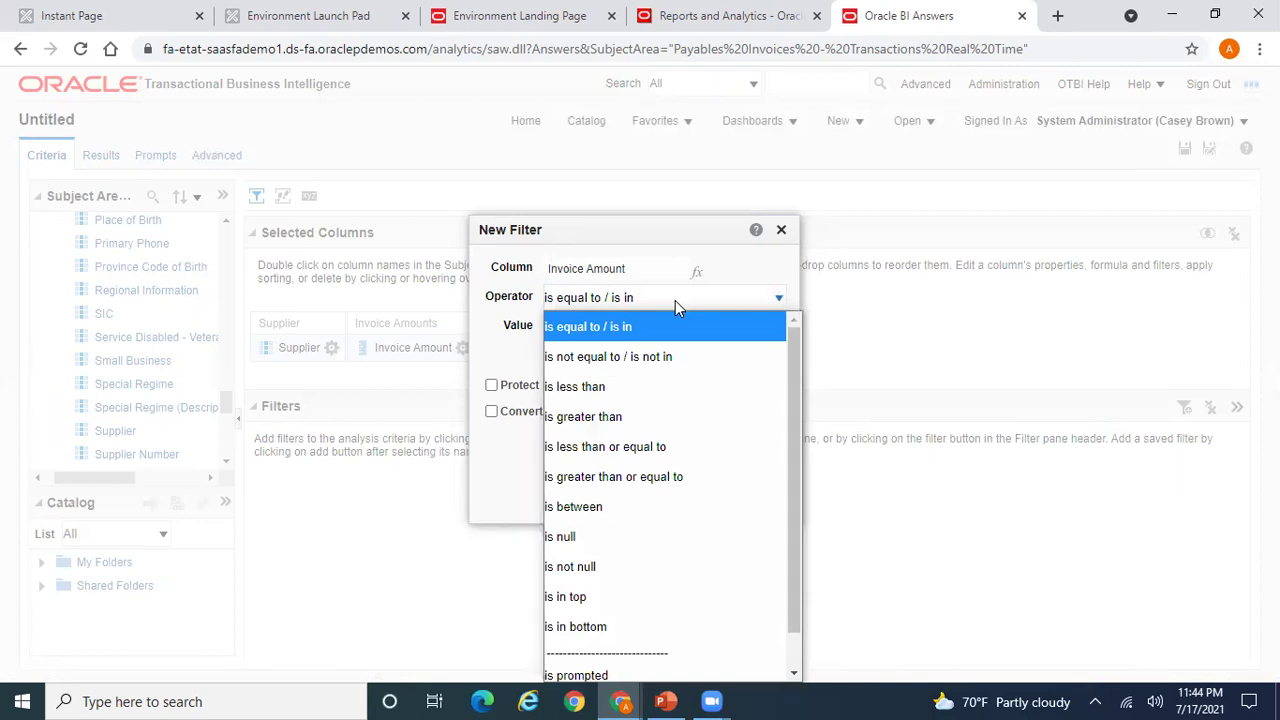
{"action": "left_click", "coordinate": [679, 596]}
{"action": "double_click", "coordinate": [581, 330]}
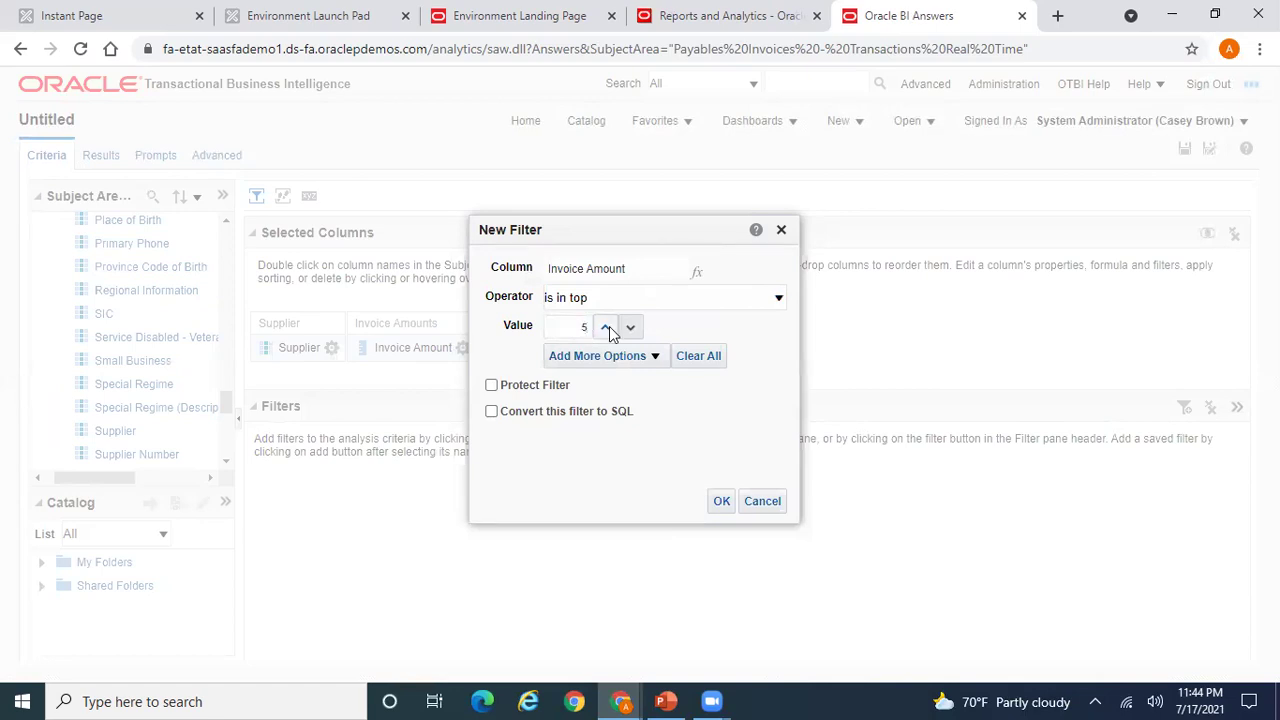
{"action": "left_click", "coordinate": [652, 356]}
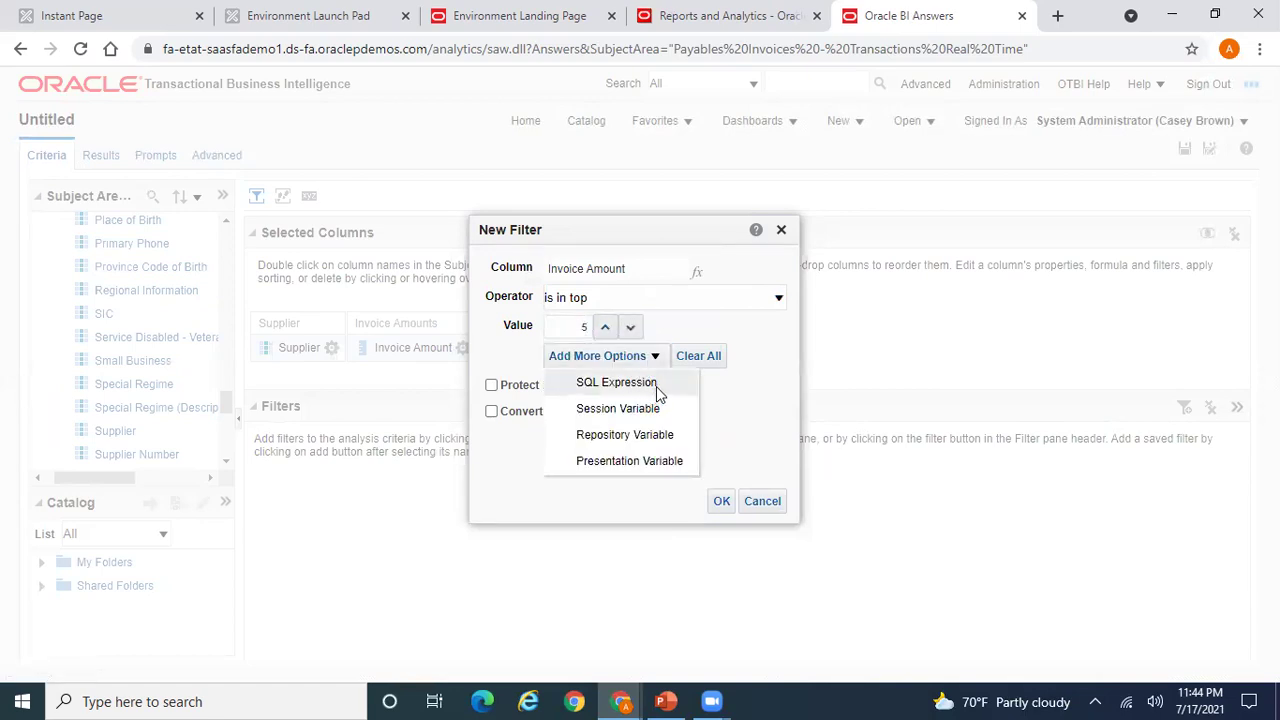
{"action": "left_click", "coordinate": [660, 386]}
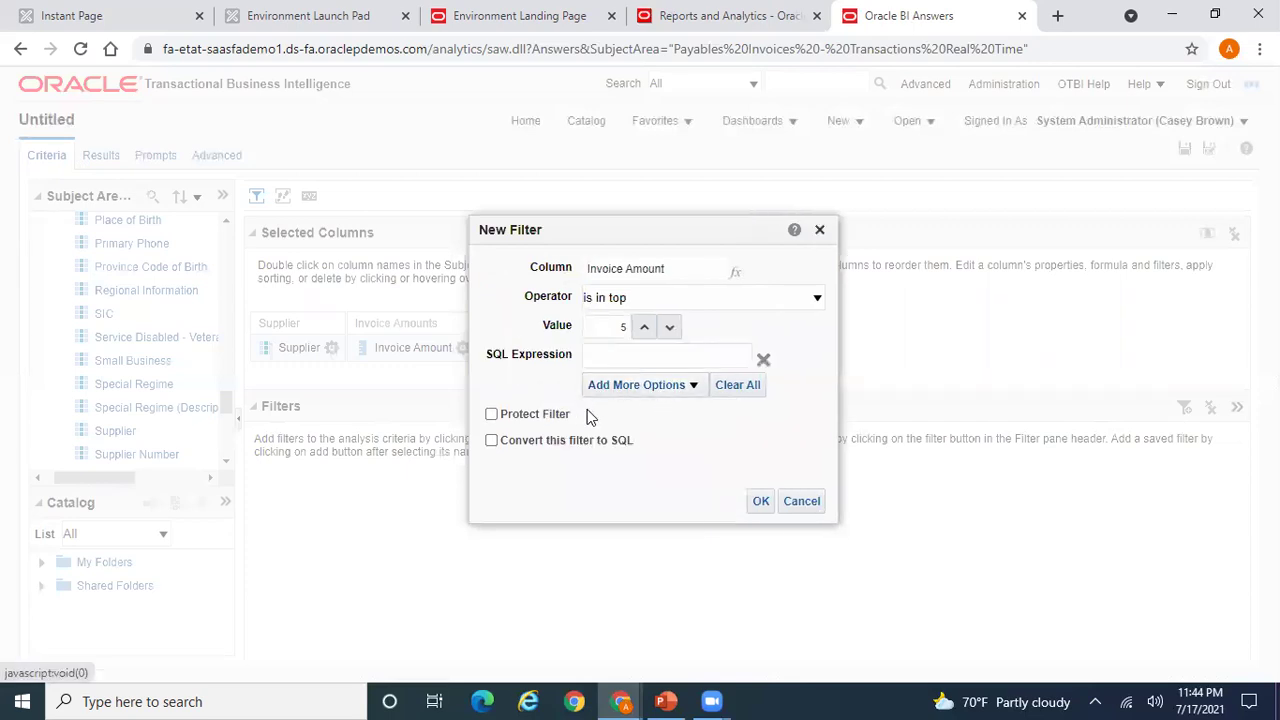
{"action": "left_click", "coordinate": [763, 361]}
Step: Apply the Invoice Amount filter and display the results of the analysis
{"action": "left_click", "coordinate": [722, 503]}
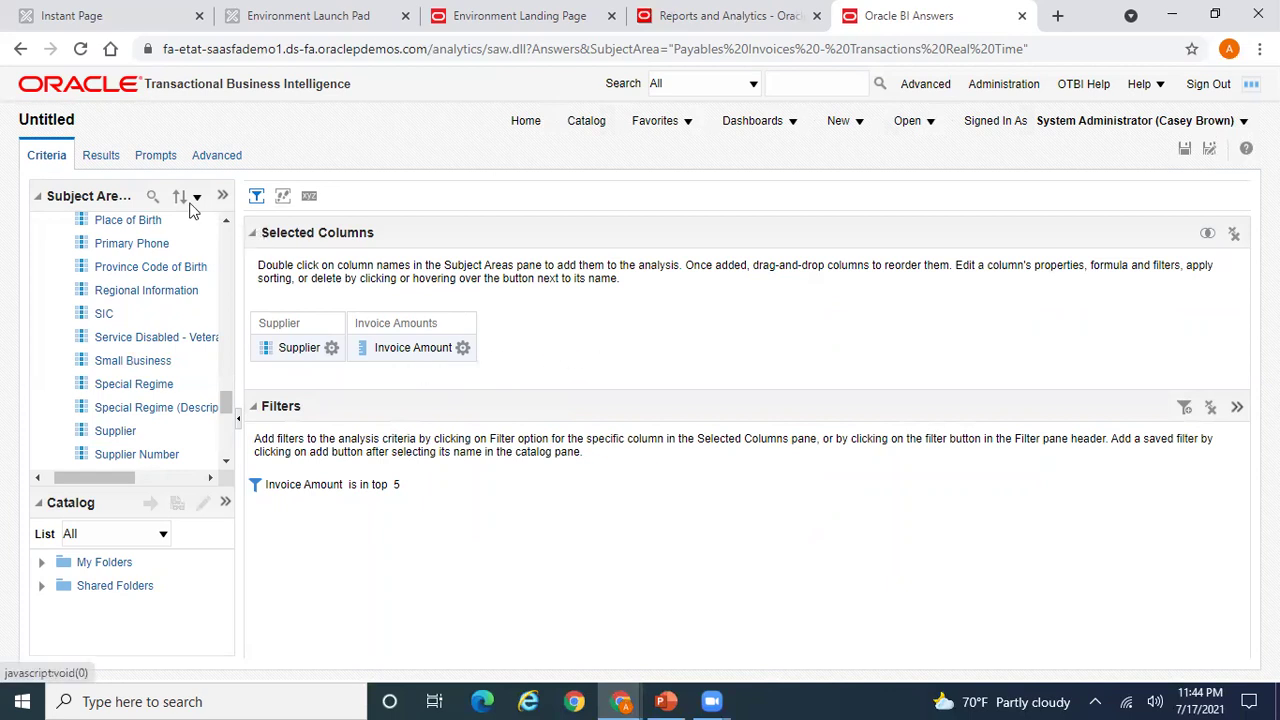
{"action": "left_click", "coordinate": [108, 160]}
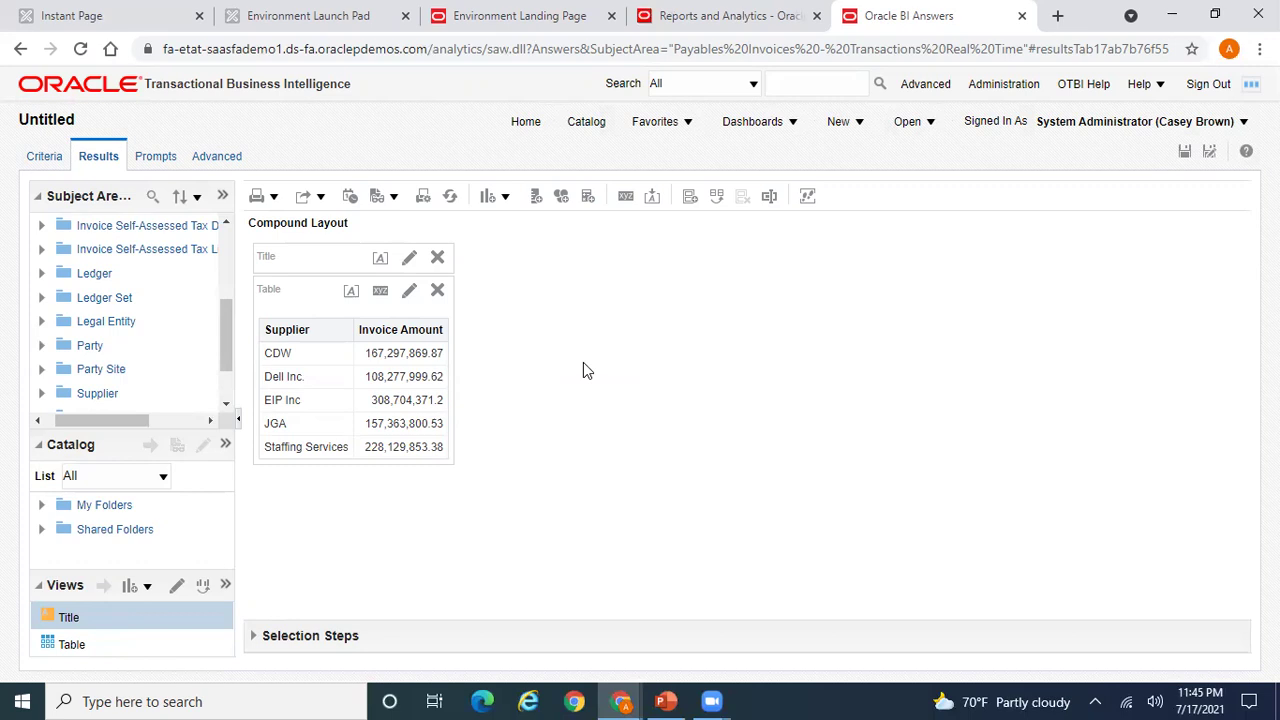
Step: Add a vertical bar graph to the compound layout and remove the table and title views
{"action": "left_click", "coordinate": [505, 197]}
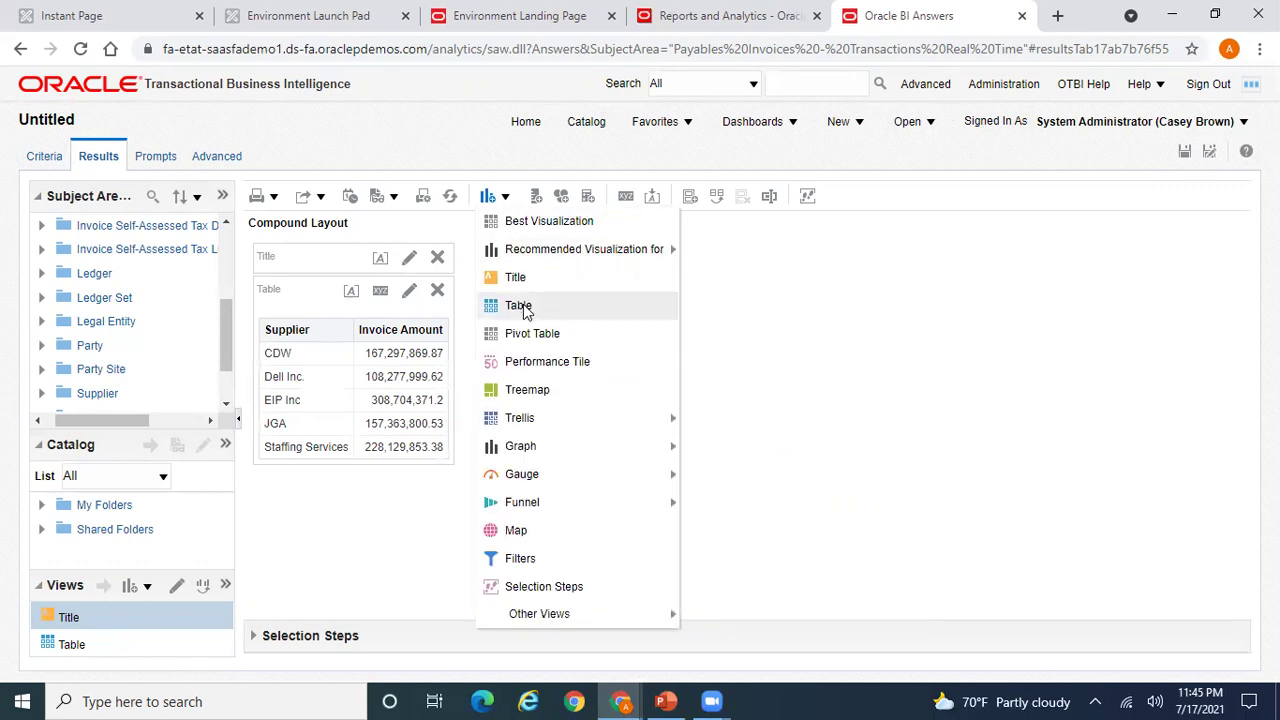
{"action": "mouse_move", "coordinate": [604, 458]}
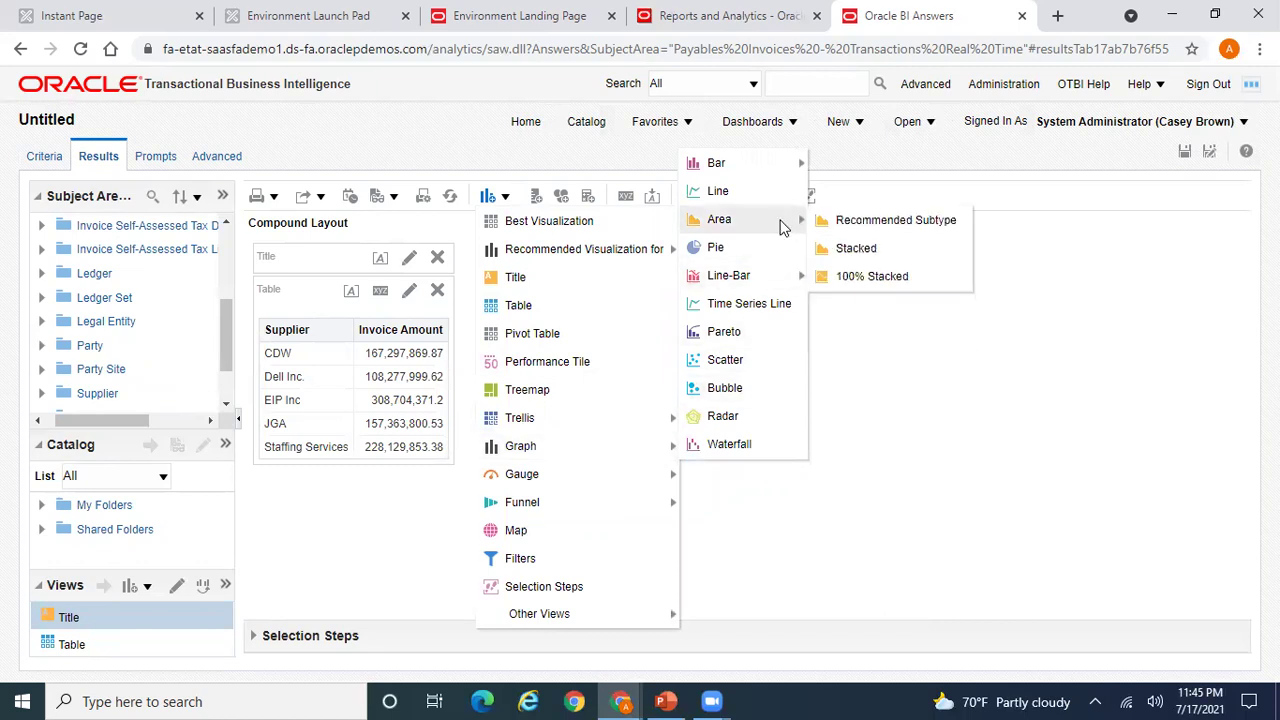
{"action": "mouse_move", "coordinate": [775, 163]}
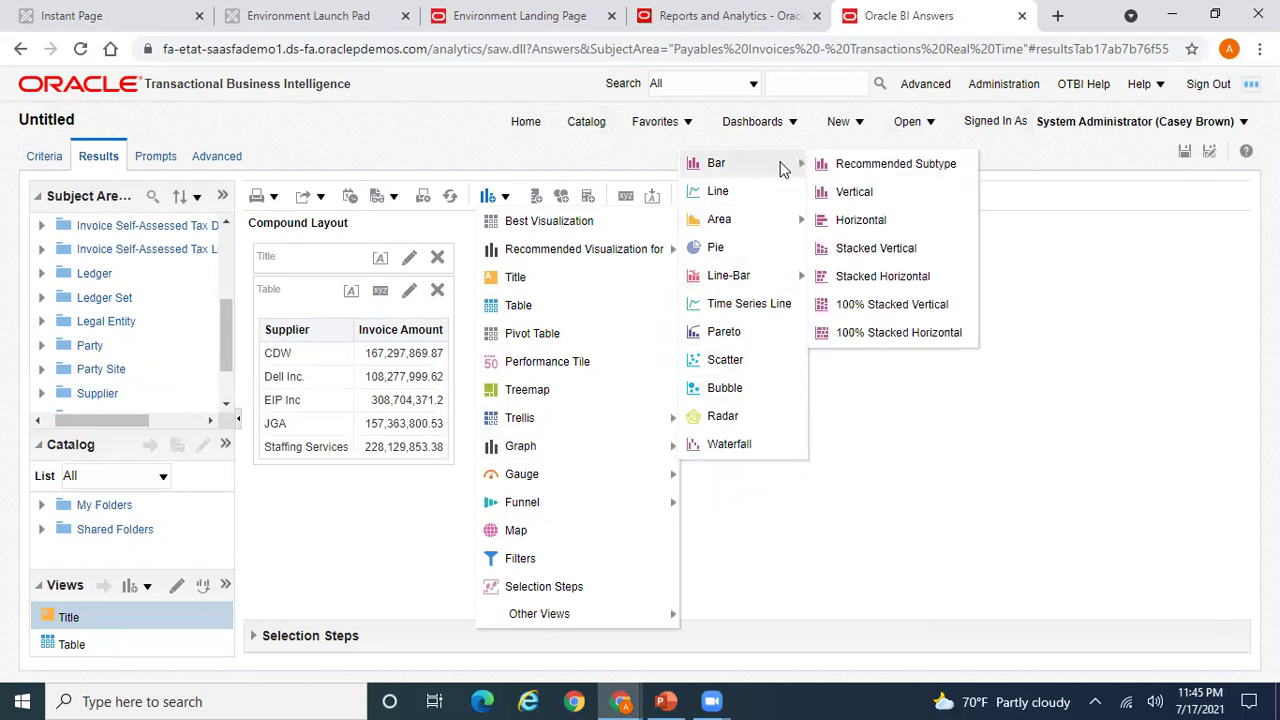
{"action": "left_click", "coordinate": [854, 192]}
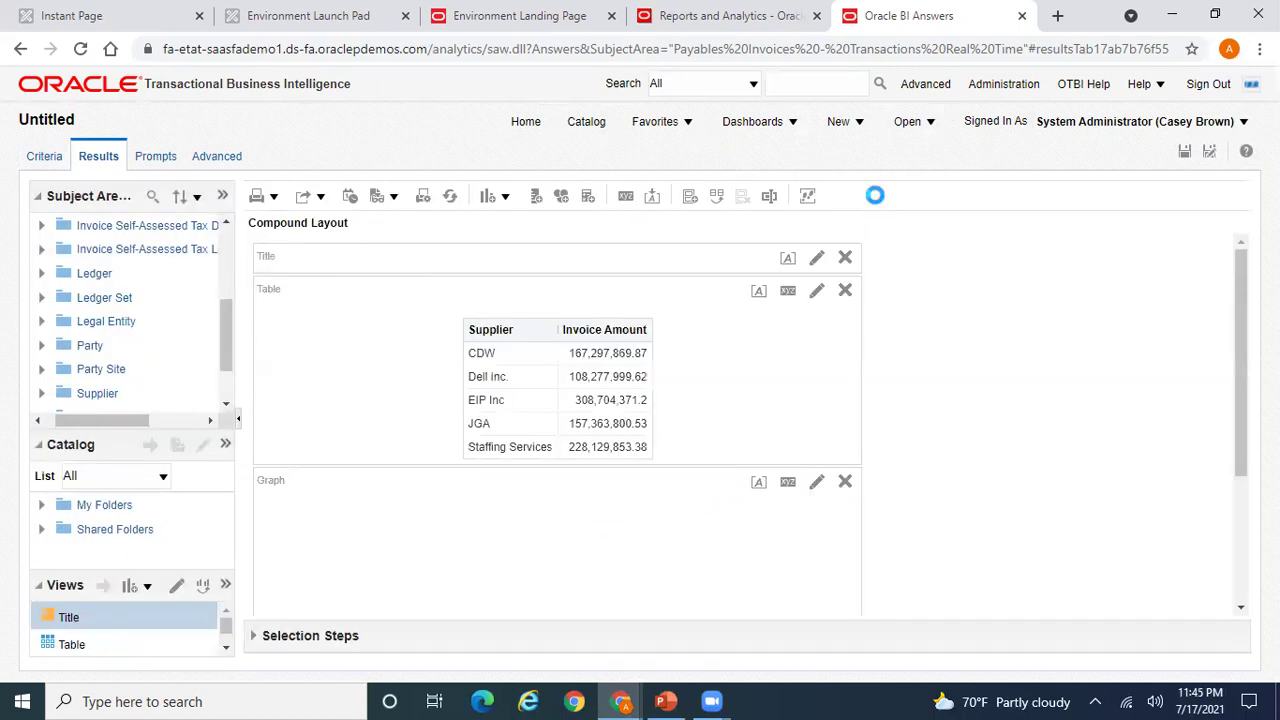
{"action": "left_click", "coordinate": [845, 291]}
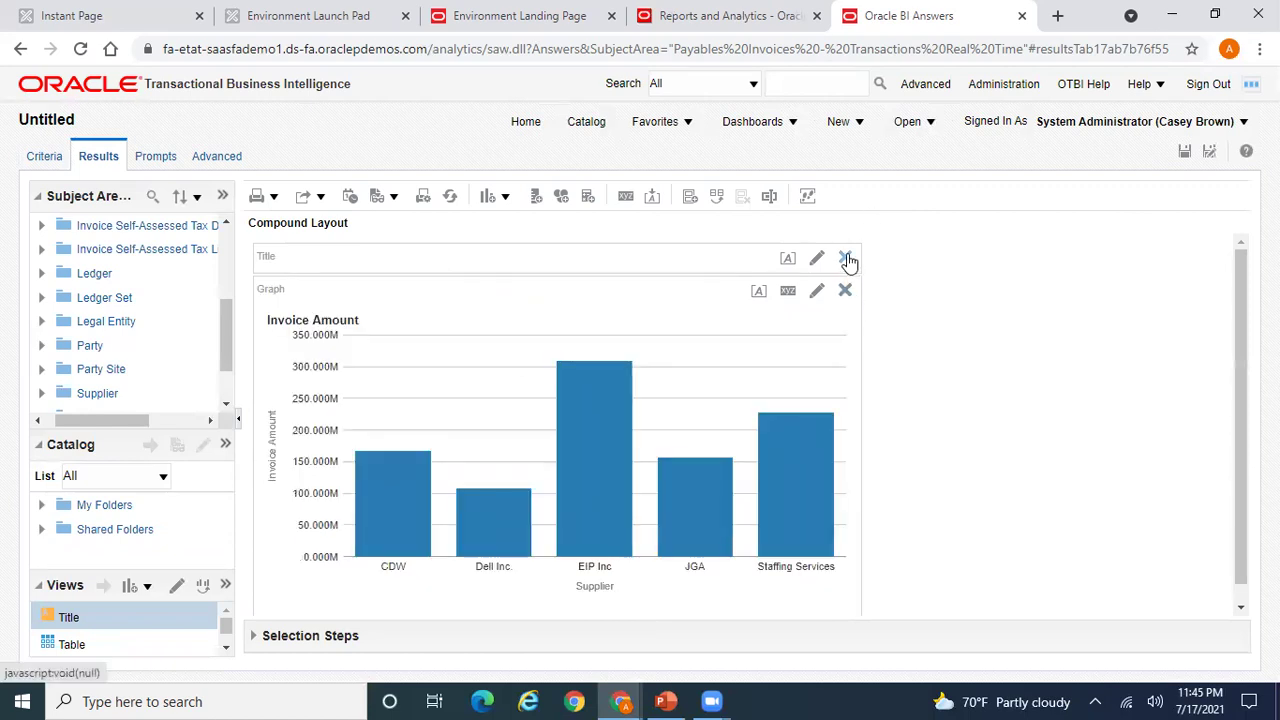
{"action": "left_click", "coordinate": [845, 257]}
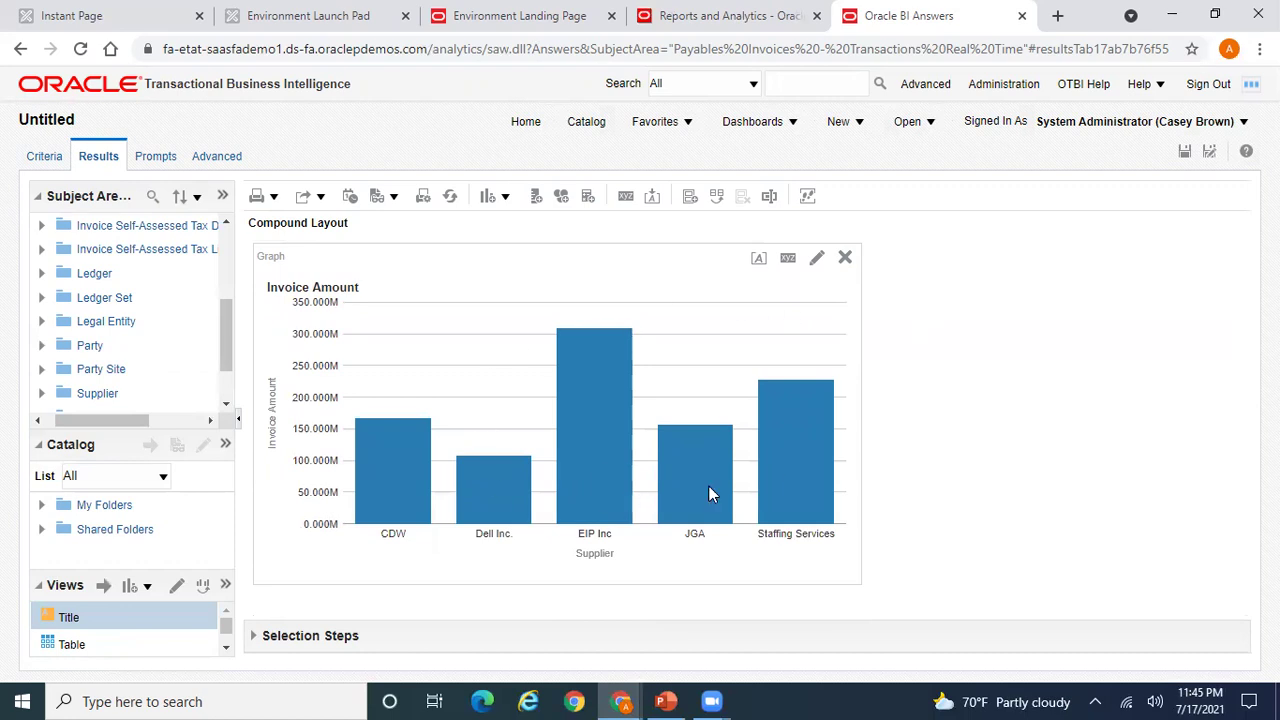
{"action": "mouse_move", "coordinate": [784, 488]}
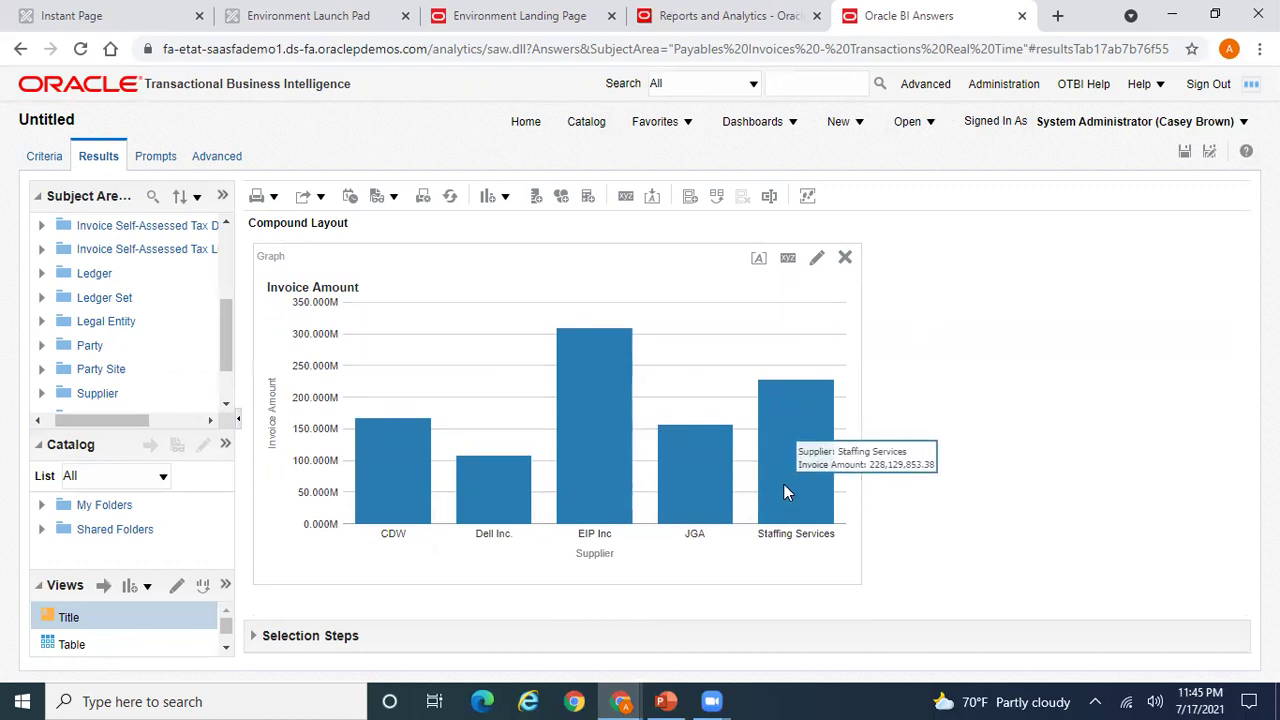
Step: Edit the graph and replace the measure name as its title with "Top 5 Suppliers Bar Chart"
{"action": "left_click", "coordinate": [819, 259]}
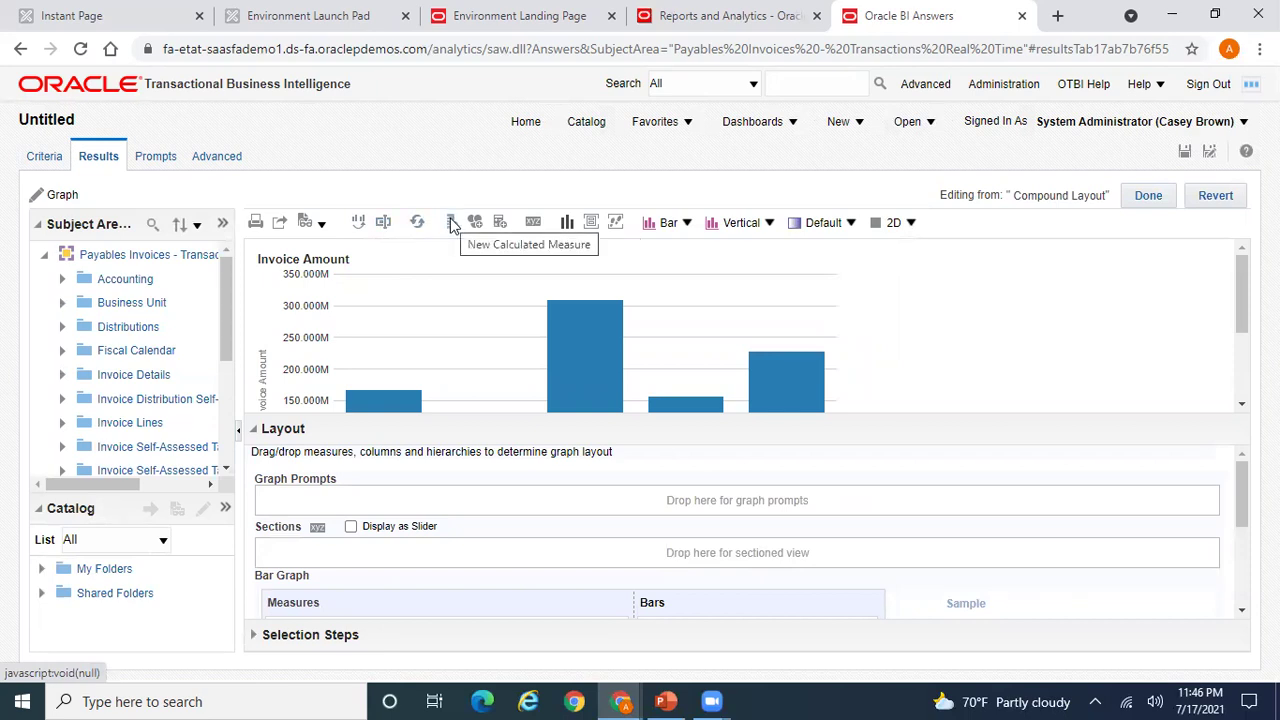
{"action": "left_click", "coordinate": [532, 228]}
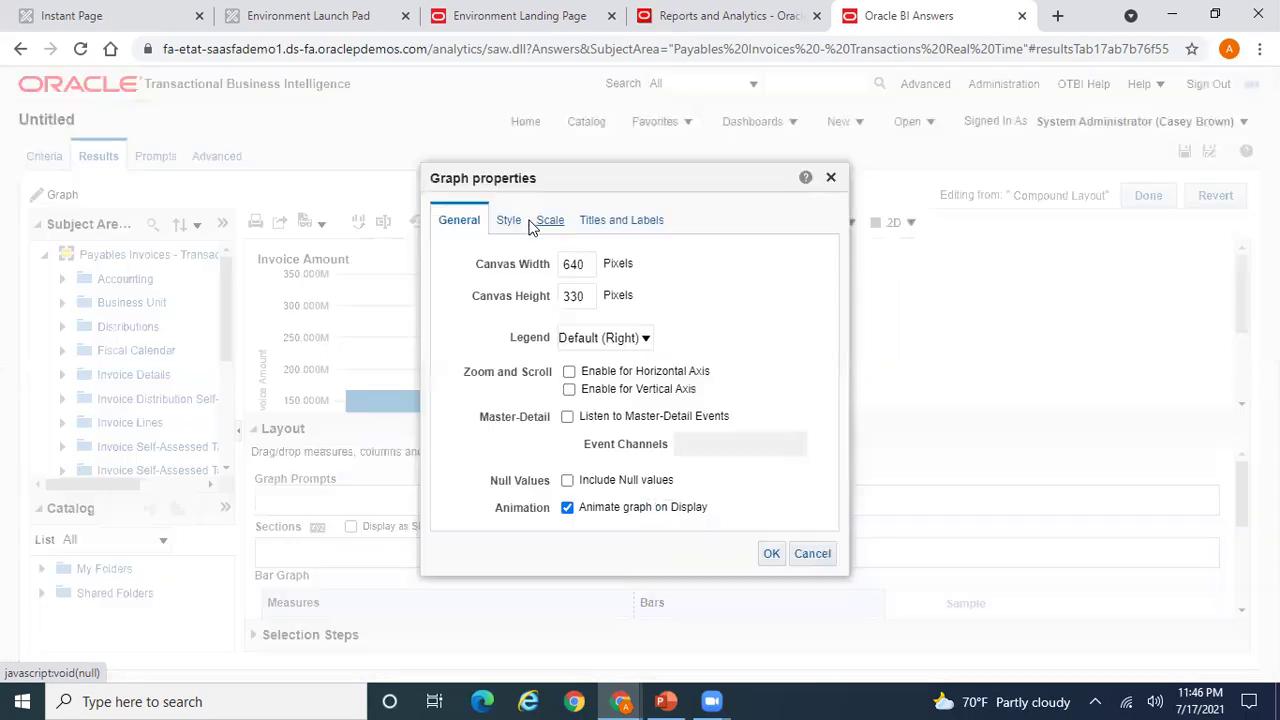
{"action": "left_click", "coordinate": [605, 222]}
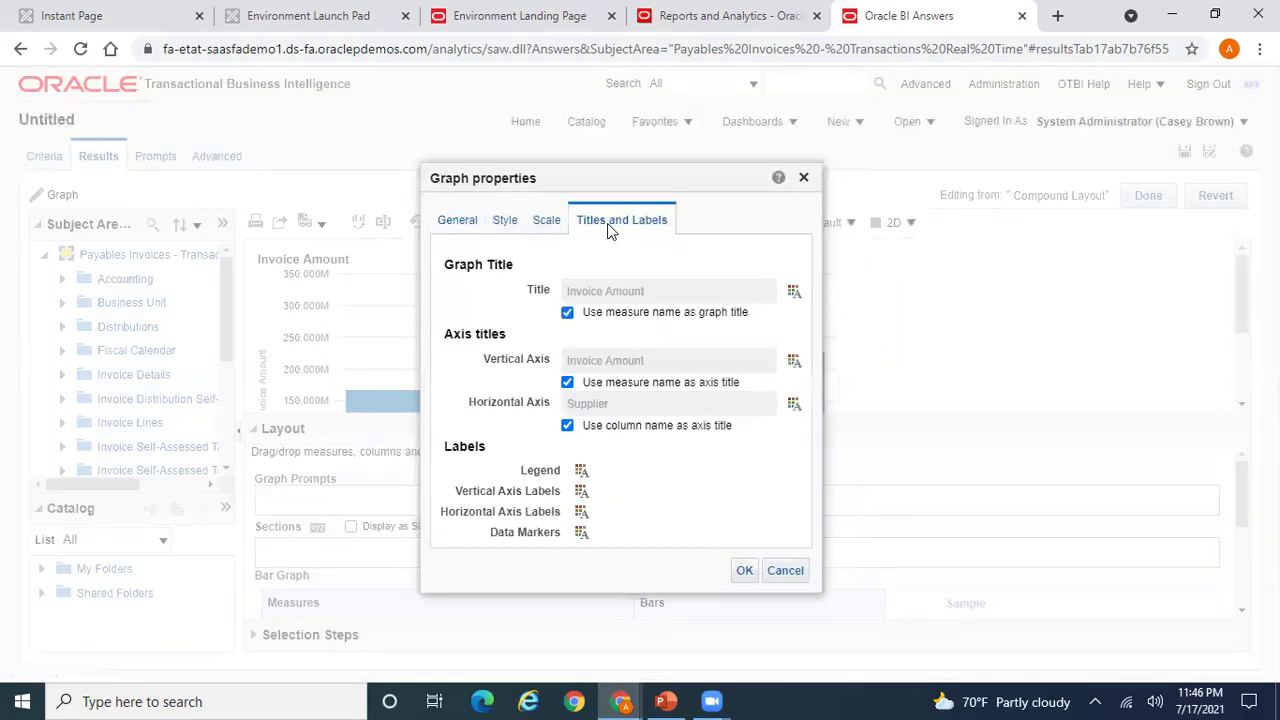
{"action": "left_click", "coordinate": [567, 312]}
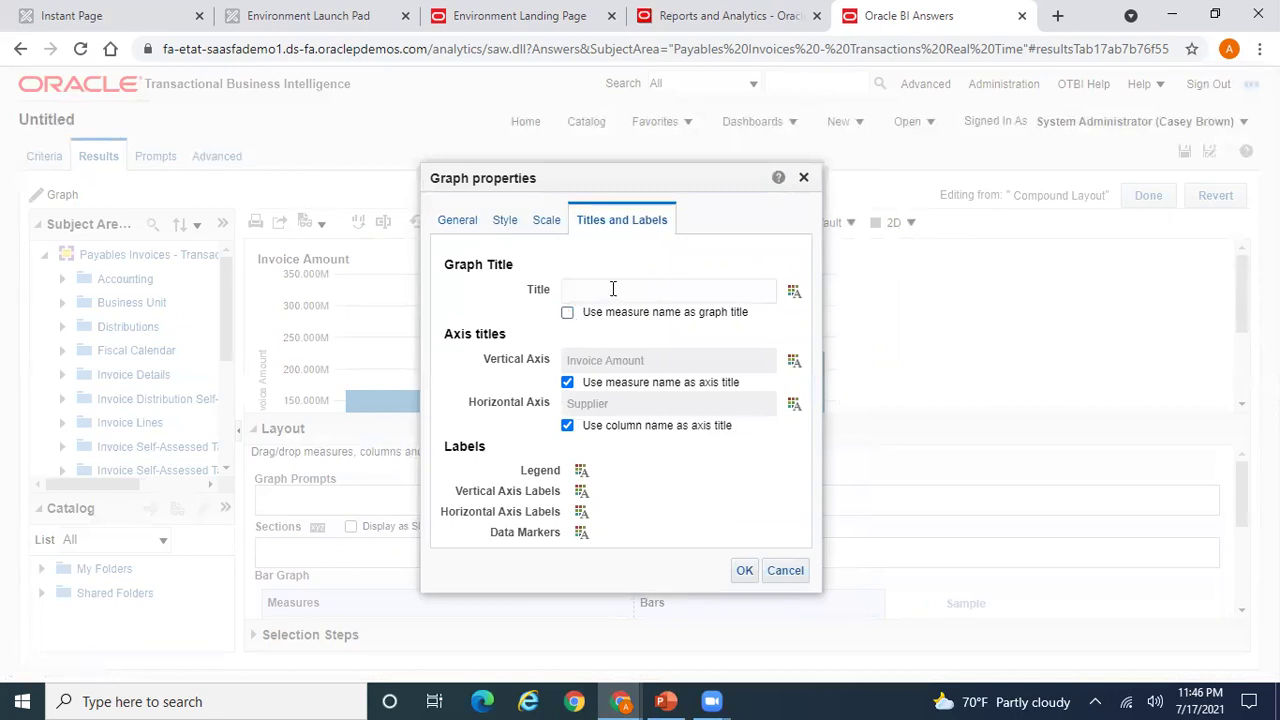
{"action": "left_click", "coordinate": [613, 289]}
{"action": "type", "text": "Top"}
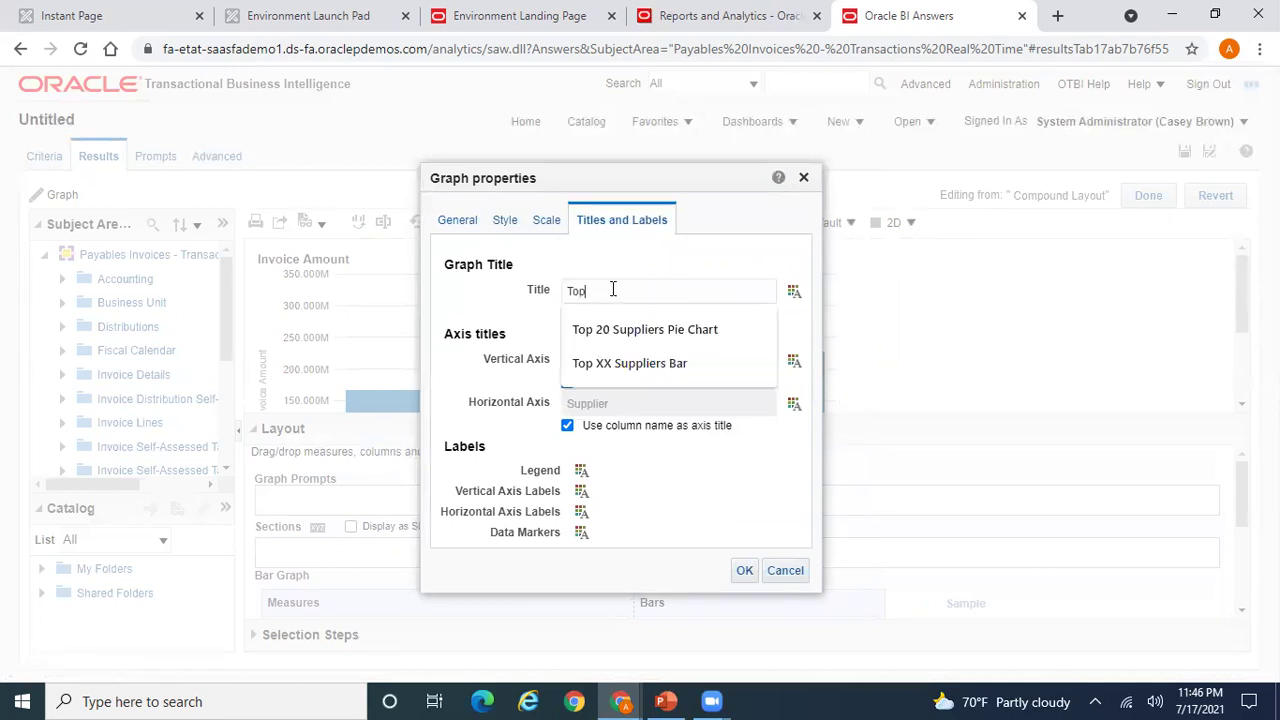
{"action": "type", "text": " 5 Suppliers Bar Chart"}
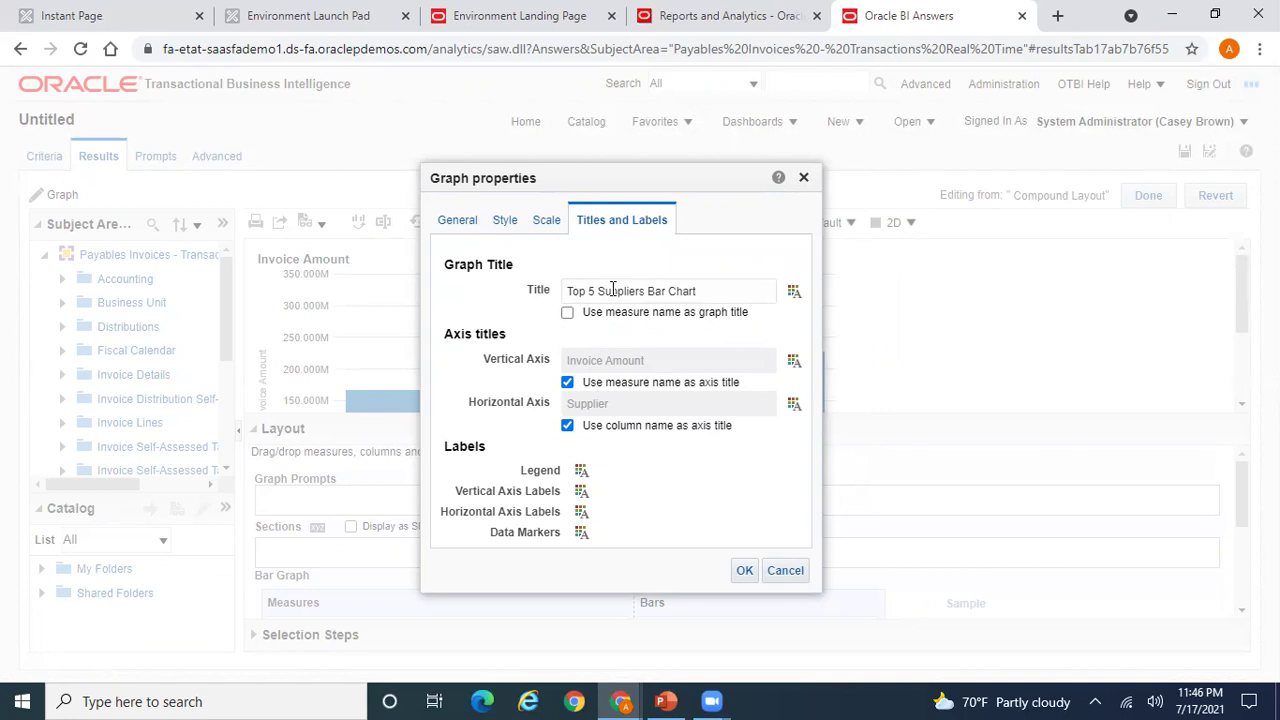
{"action": "left_click", "coordinate": [744, 570]}
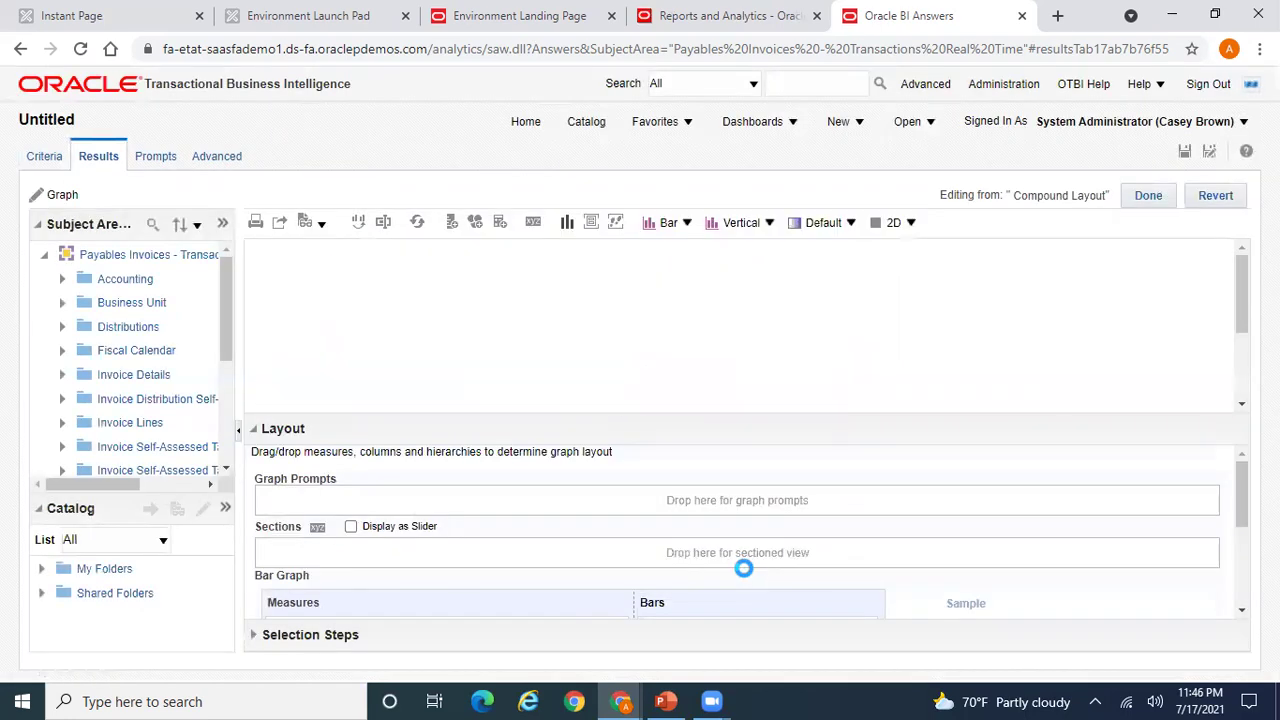
Step: Change the bar graph's display from 2D to 3D and check all of its bars
{"action": "mouse_move", "coordinate": [570, 316]}
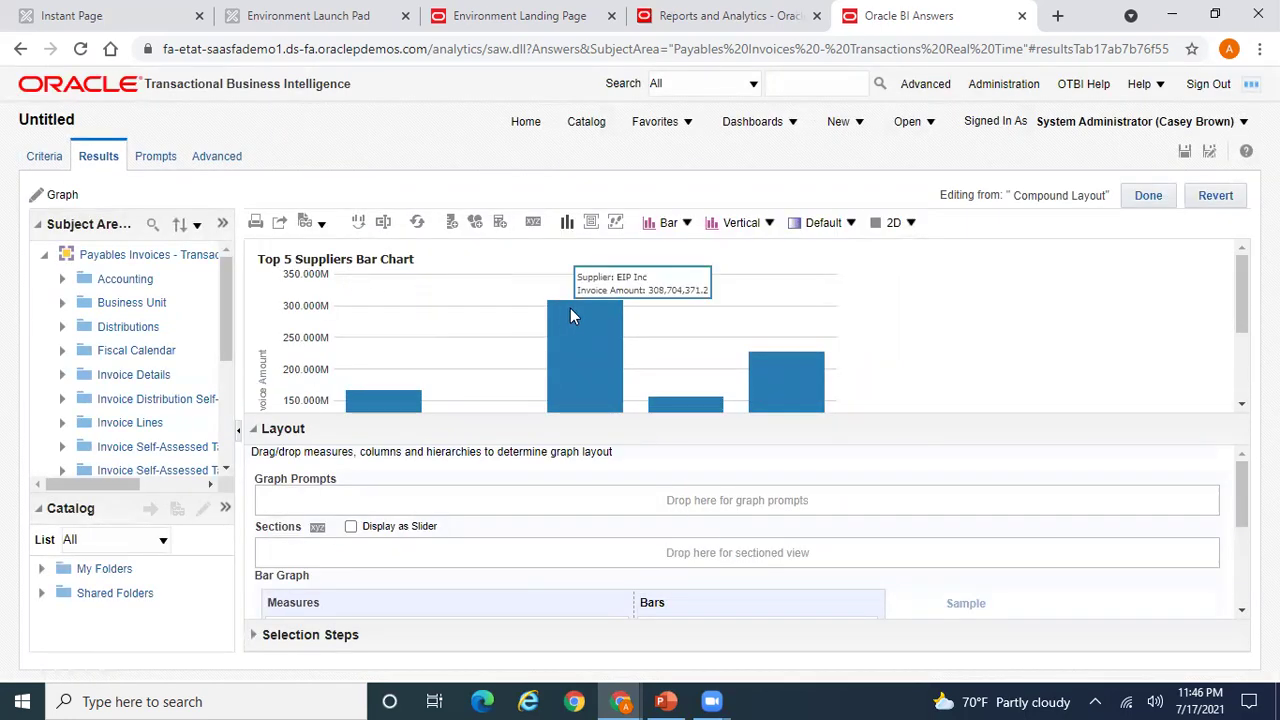
{"action": "left_click", "coordinate": [900, 227]}
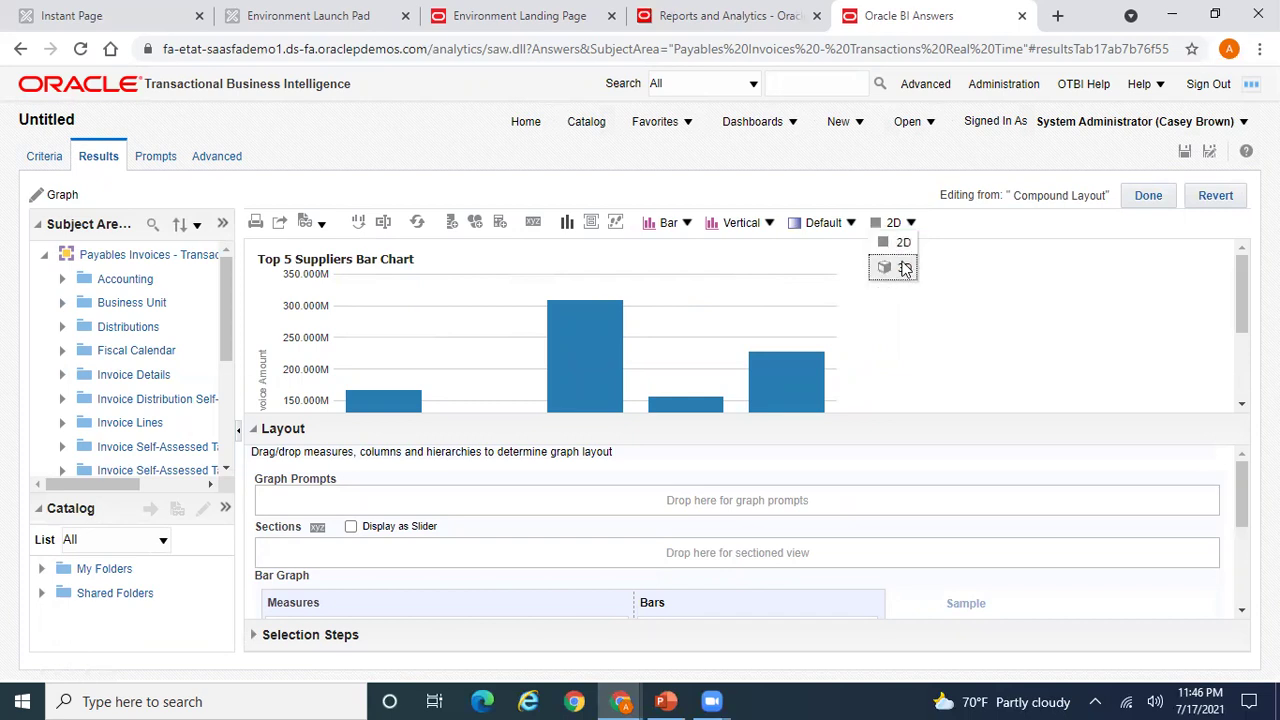
{"action": "left_click", "coordinate": [902, 271]}
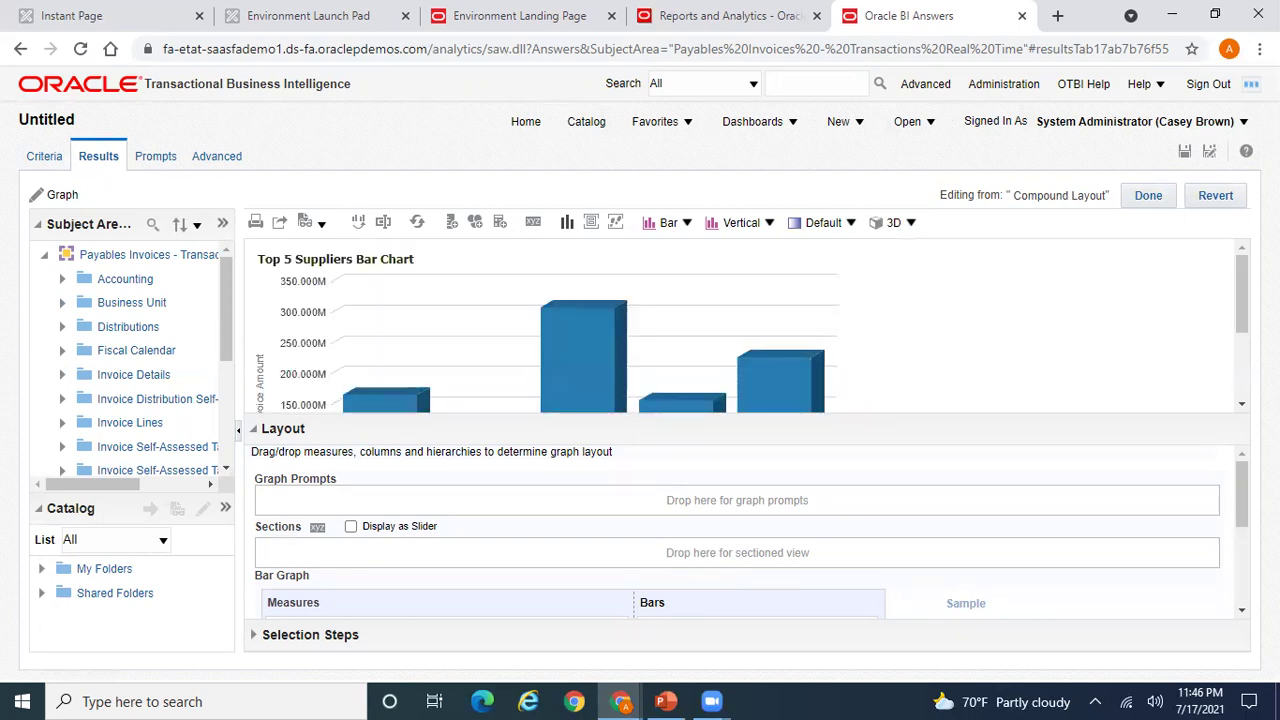
{"action": "left_click_drag", "start_coordinate": [1241, 288], "coordinate": [1241, 335]}
{"action": "scroll", "coordinate": [540, 320], "scroll_direction": "down", "scroll_amount": 1}
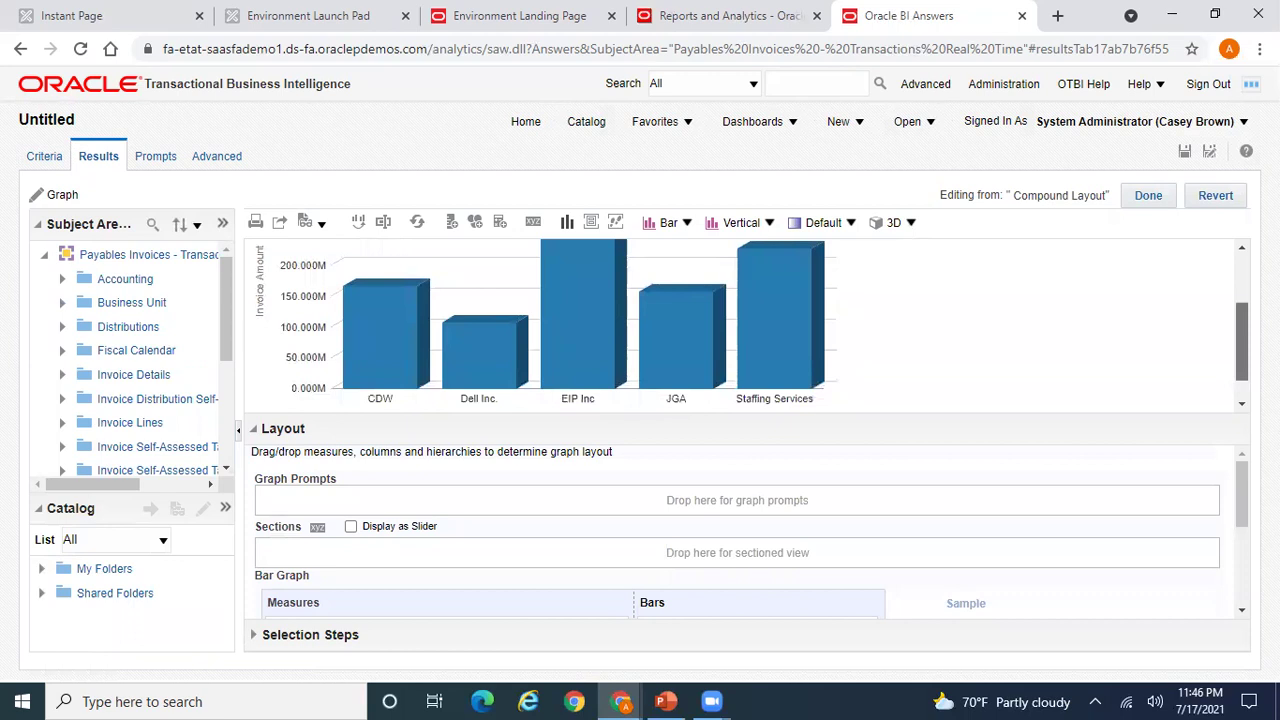
{"action": "scroll", "coordinate": [1232, 256], "scroll_direction": "up", "scroll_amount": 3}
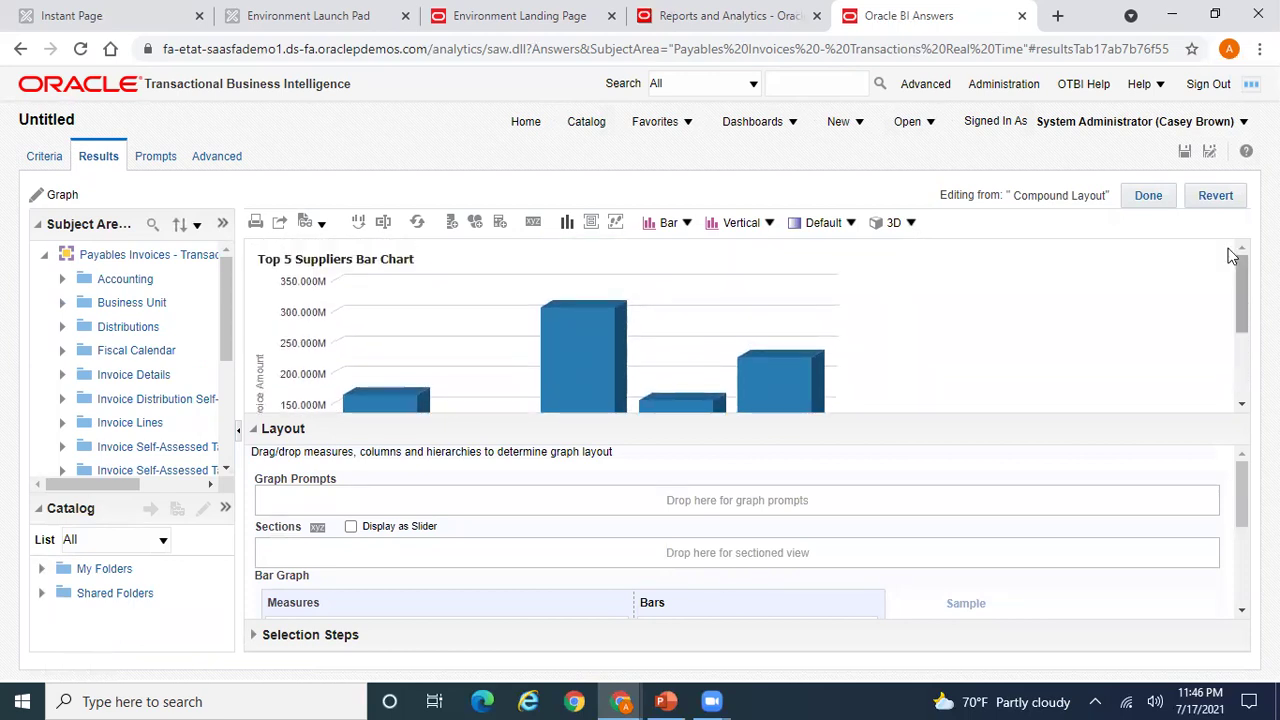
Step: Start saving the analysis in /Shared Folders/Custom/Class Infolets under the name "Top 5 Suppliers Bar Chart"
{"action": "left_click", "coordinate": [1184, 157]}
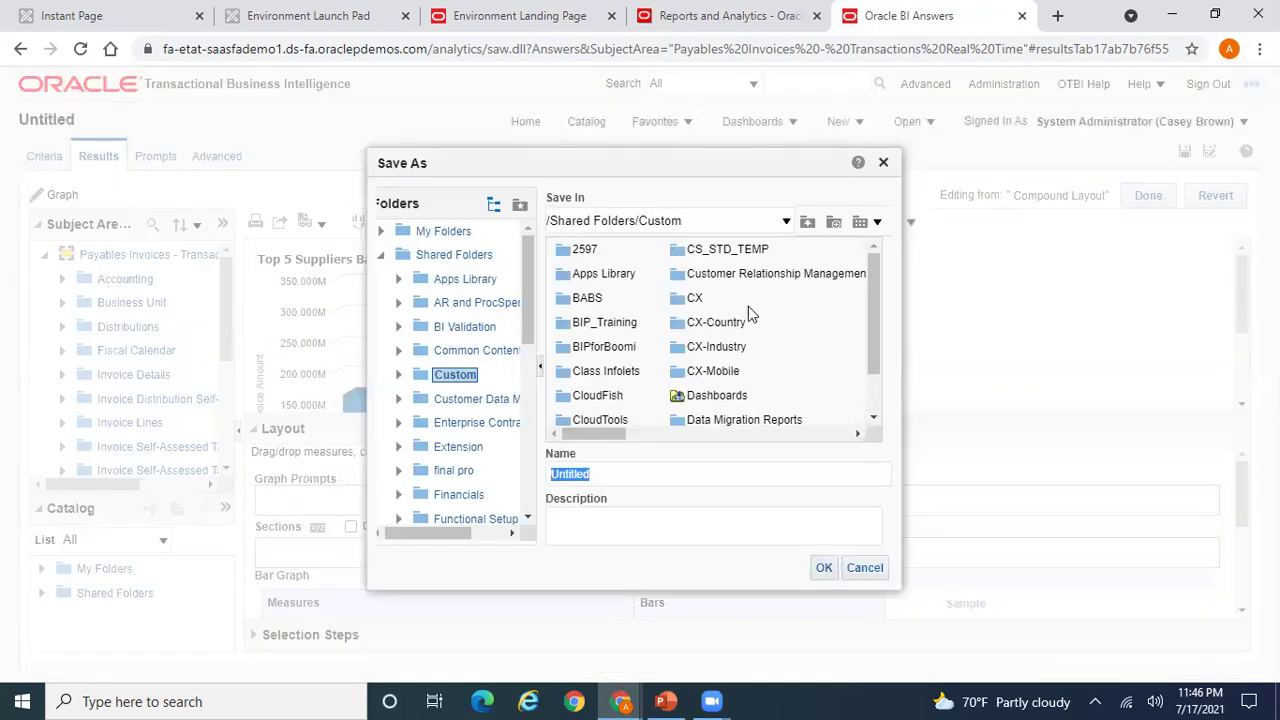
{"action": "double_click", "coordinate": [591, 373]}
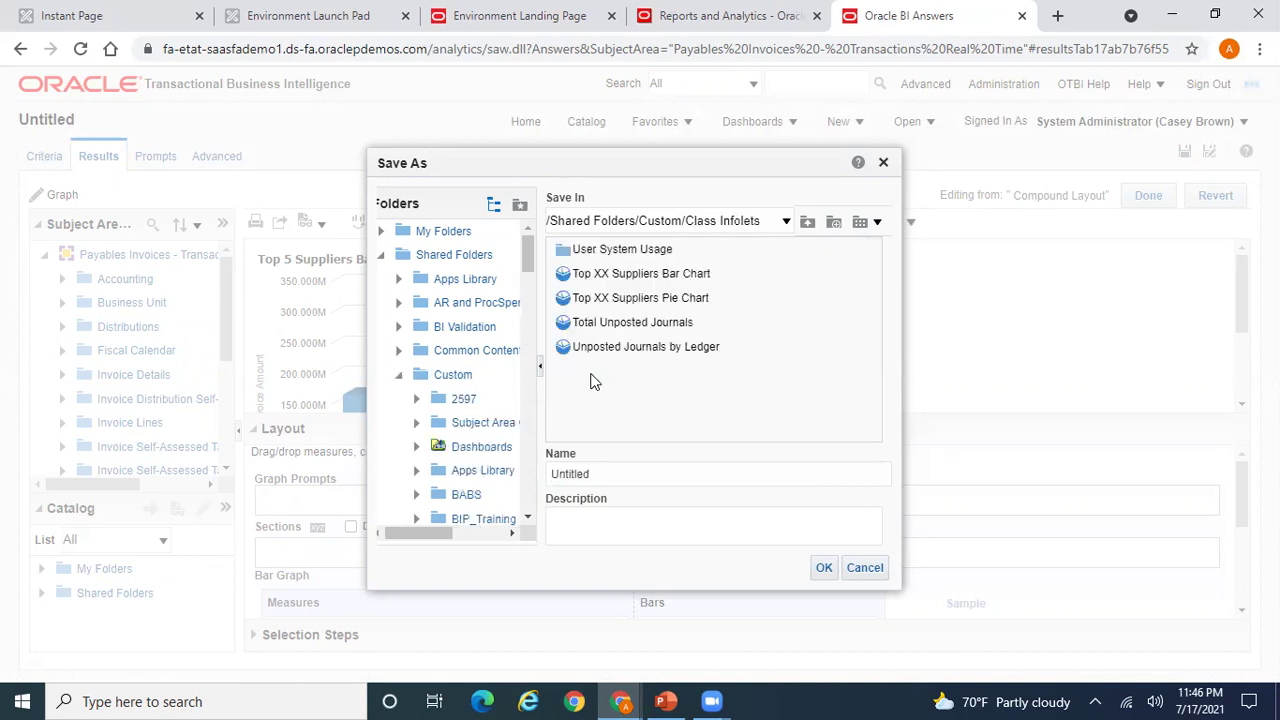
{"action": "left_click_drag", "start_coordinate": [597, 474], "coordinate": [490, 472]}
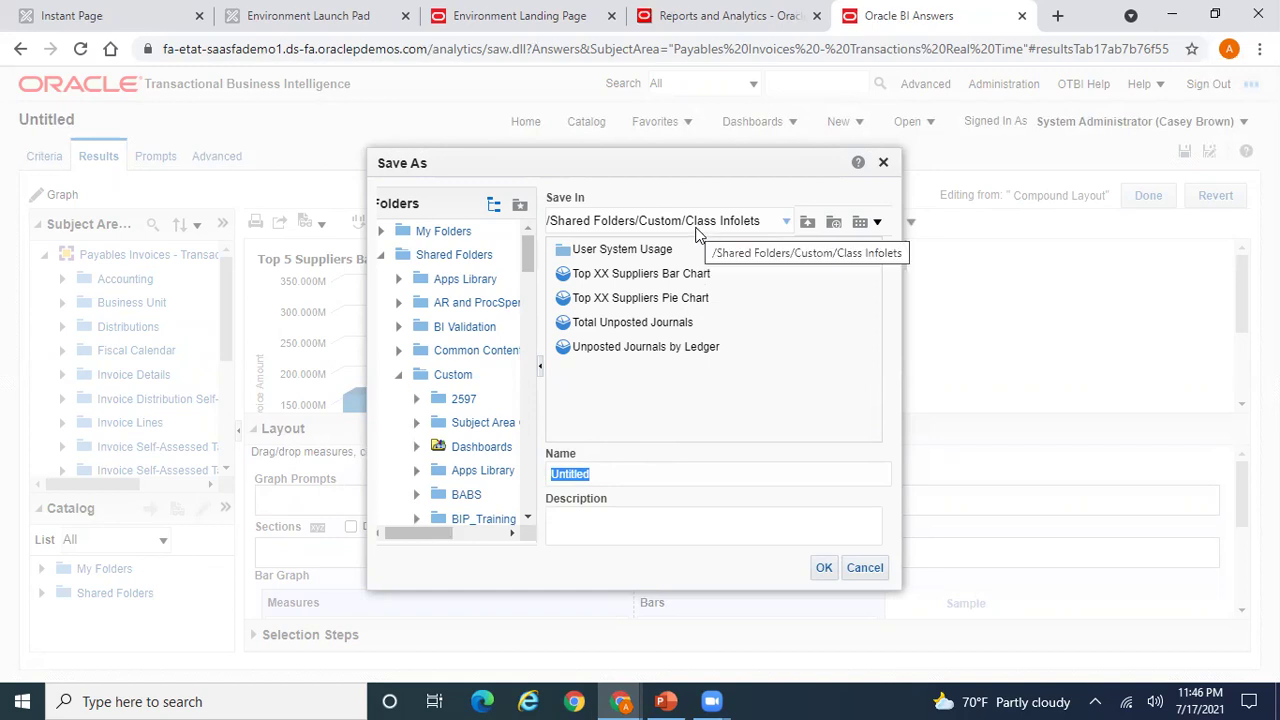
{"action": "type", "text": "Top 5 Suppliers Bar Chart"}
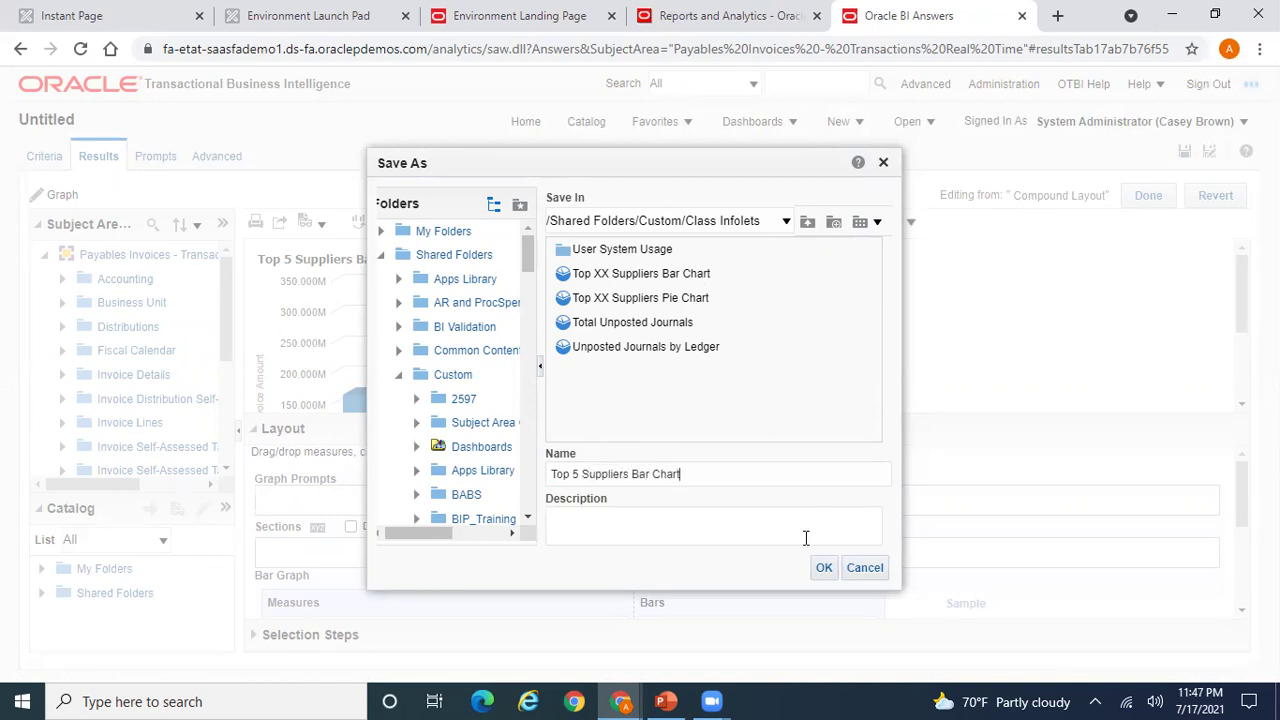
Step: Enter the description "This Bar chart shows Top 5 Suppliers based on Invoice Amount" and save the analysis
{"action": "left_click", "coordinate": [768, 538]}
{"action": "type", "text": "This Bar  chart shows T"}
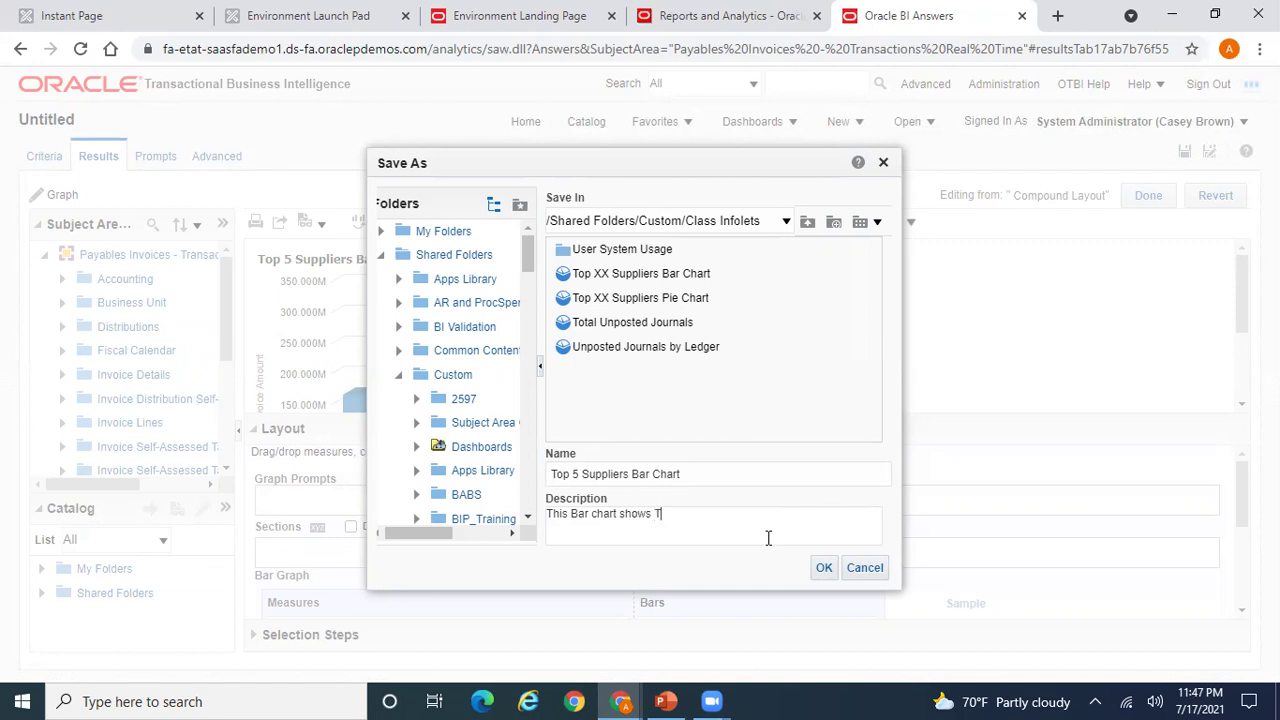
{"action": "type", "text": "op 5 Suppliers based on"}
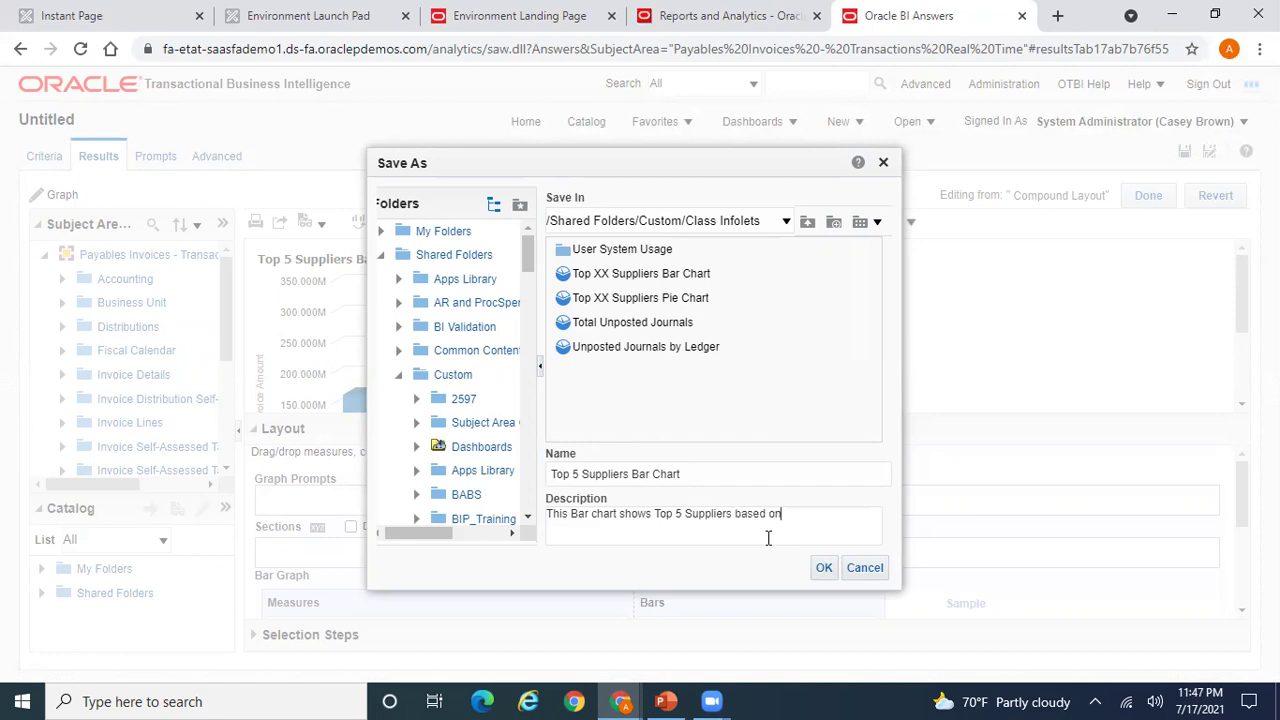
{"action": "type", "text": " Invoice Amount"}
{"action": "left_click", "coordinate": [825, 568]}
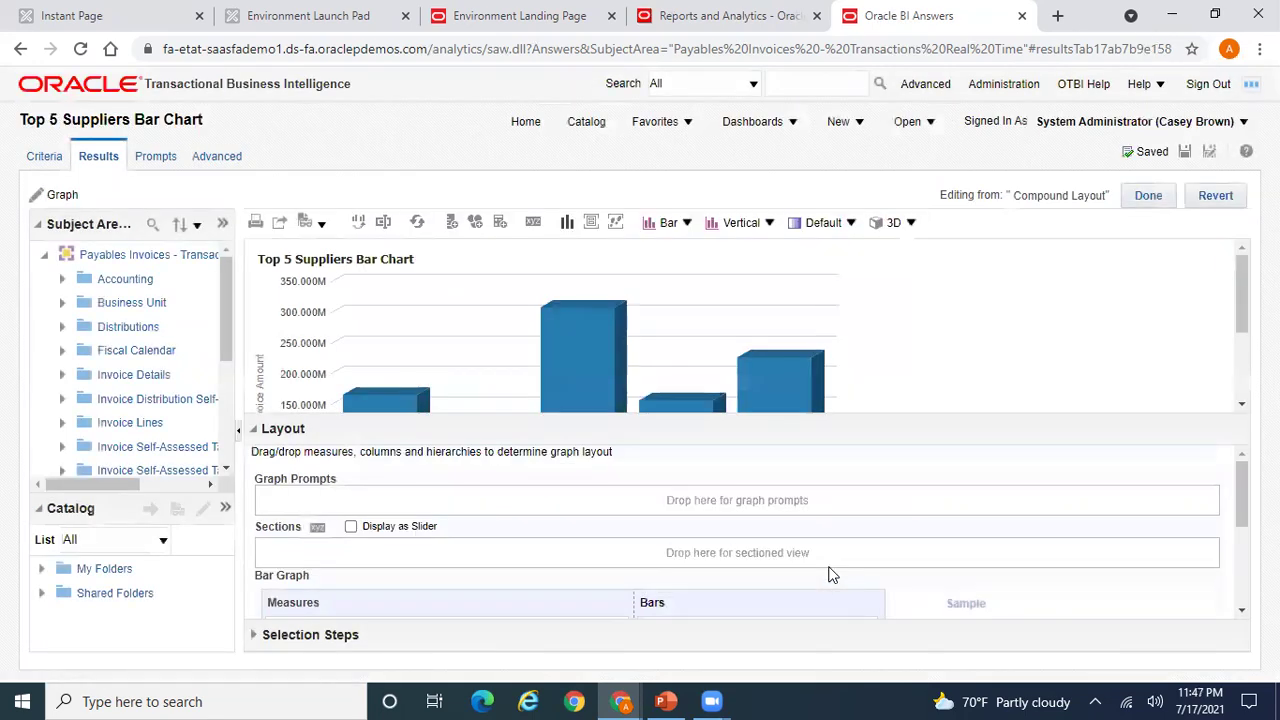
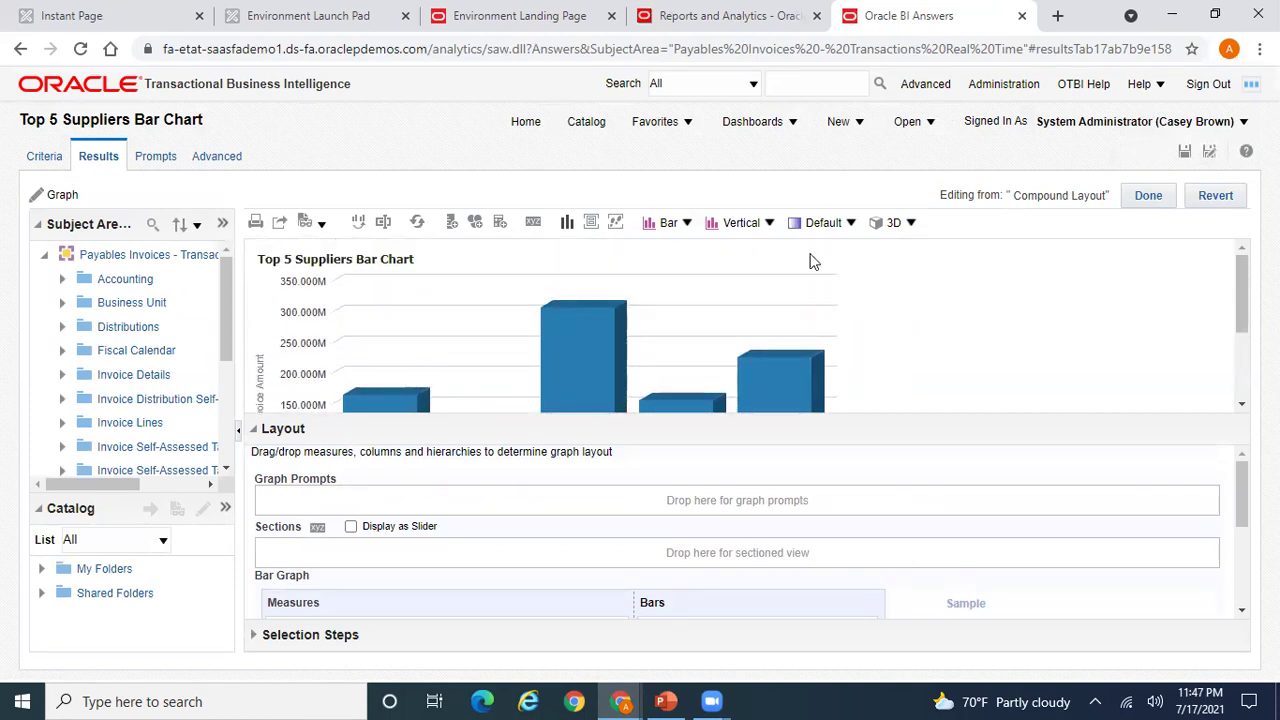
{"action": "left_click", "coordinate": [1183, 153]}
Step: Change the graph type of the top 5 suppliers analysis from Bar to Pie
{"action": "left_click_drag", "start_coordinate": [1241, 295], "coordinate": [1241, 350]}
{"action": "left_click", "coordinate": [686, 223]}
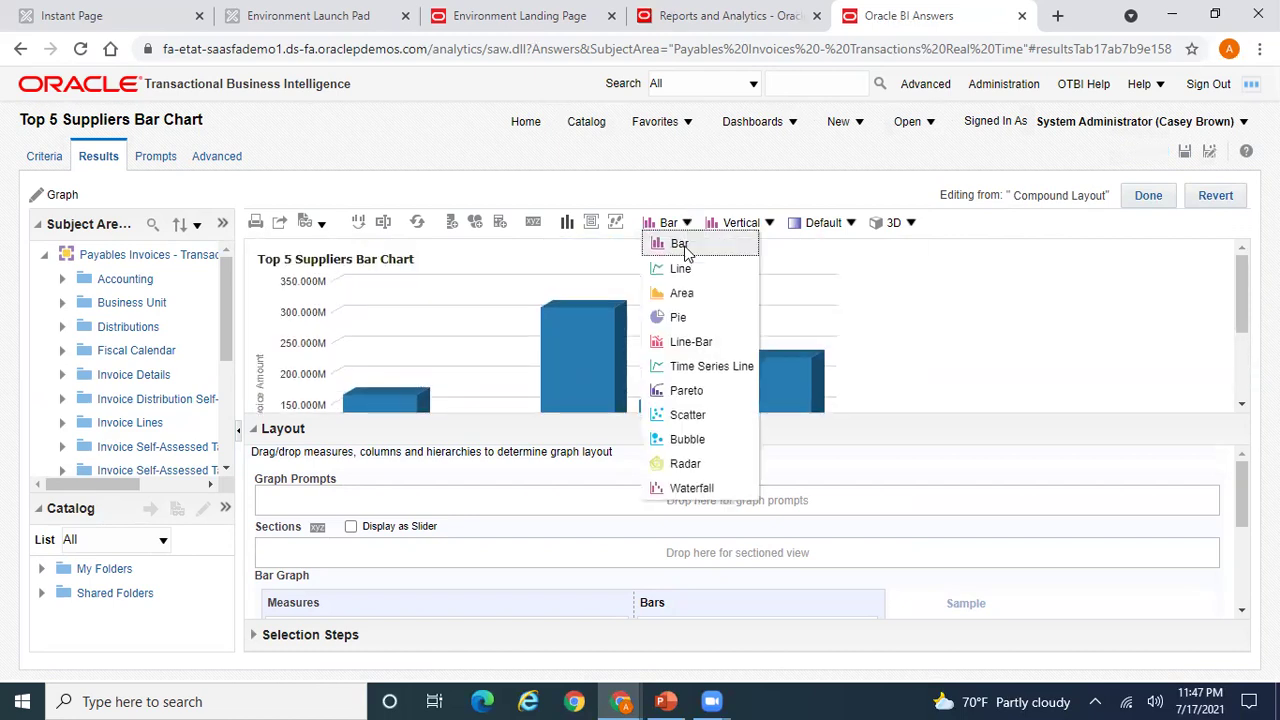
{"action": "left_click", "coordinate": [692, 321]}
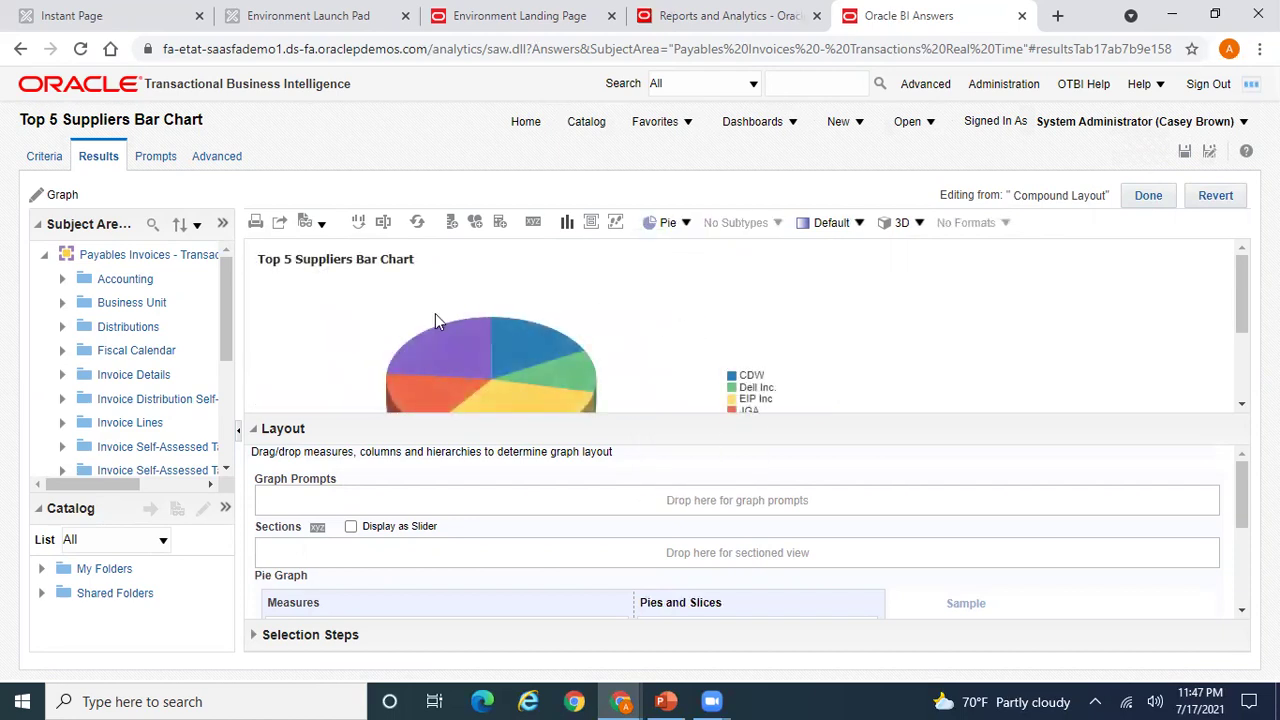
Step: Change the graph title to "Top 5 Suppliers Pie Chart" in the graph properties
{"action": "left_click", "coordinate": [534, 222]}
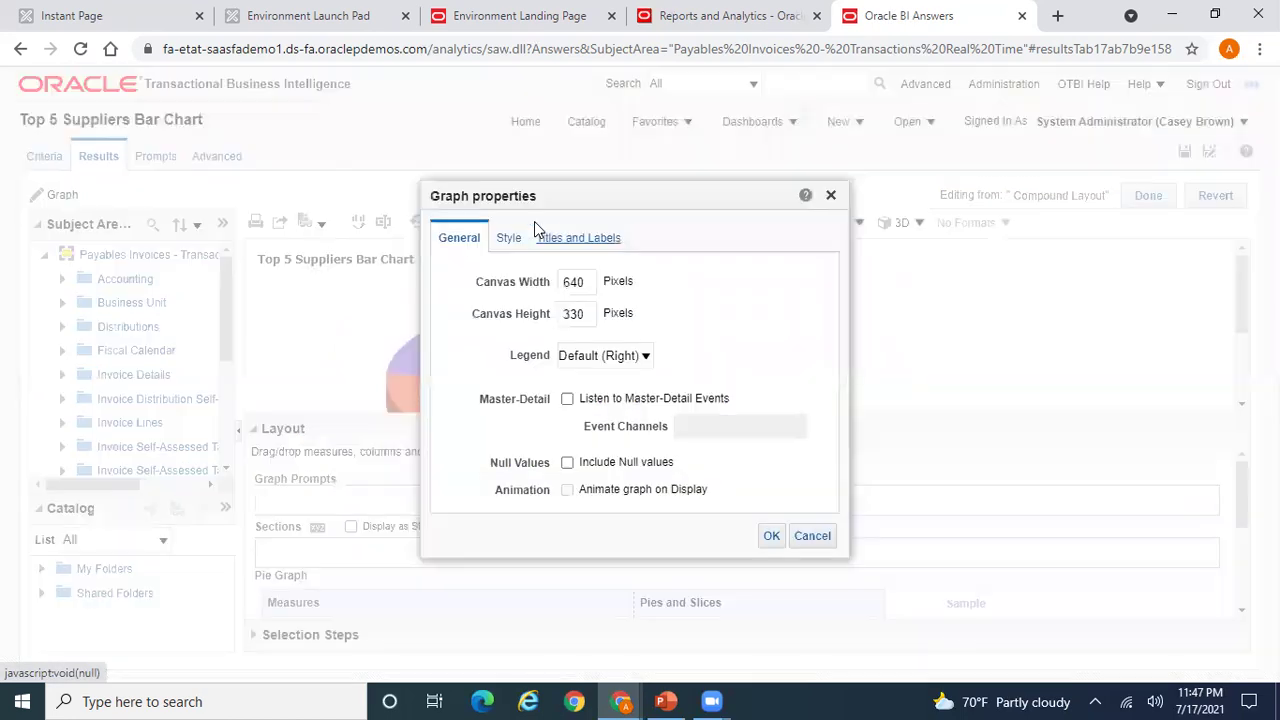
{"action": "left_click", "coordinate": [616, 240]}
{"action": "left_click_drag", "start_coordinate": [705, 309], "coordinate": [647, 309]}
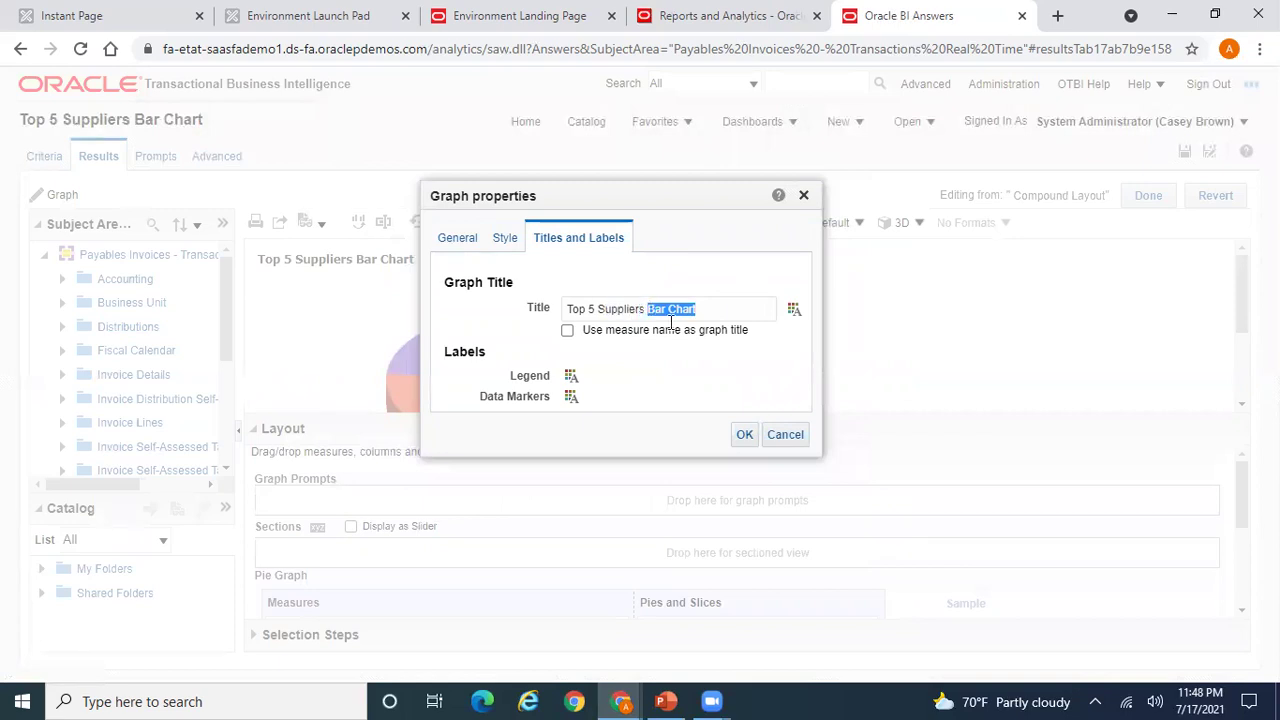
{"action": "type", "text": "Pie Chart"}
{"action": "left_click", "coordinate": [744, 434]}
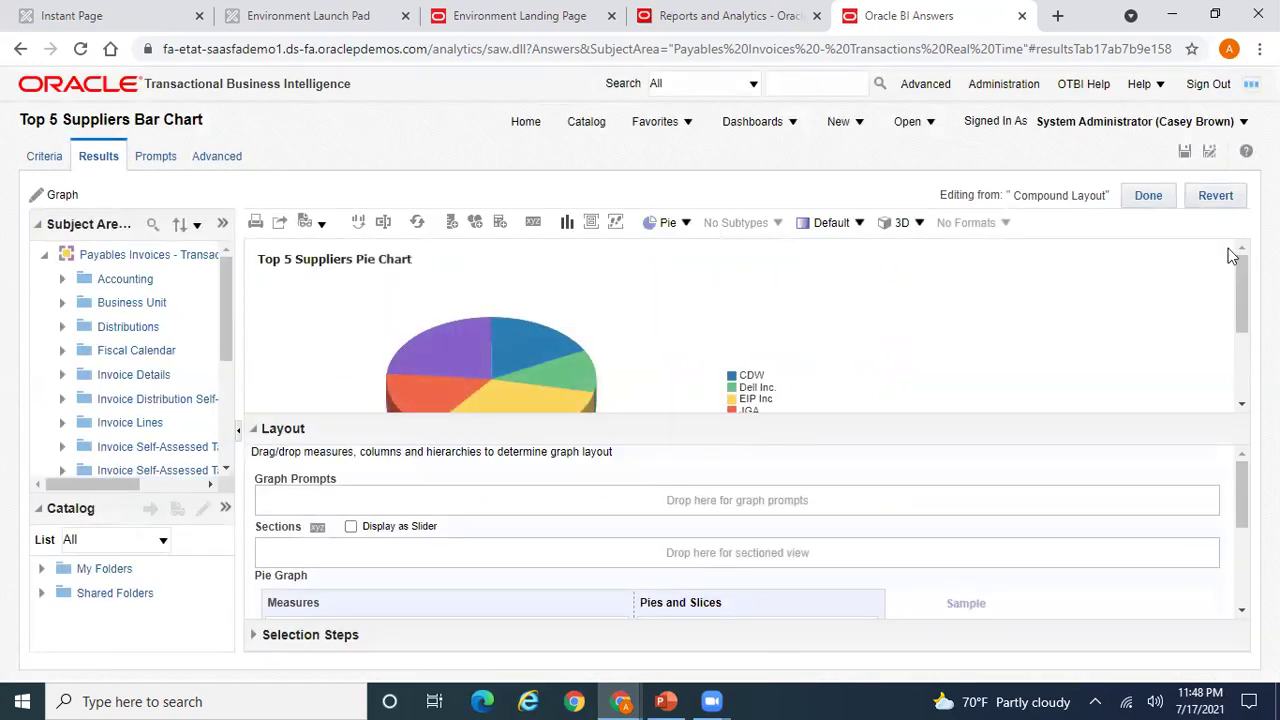
Step: Save a copy of the analysis in the Class Infolets folder as "Top 5 Suppliers Pie Chart"
{"action": "left_click", "coordinate": [1210, 153]}
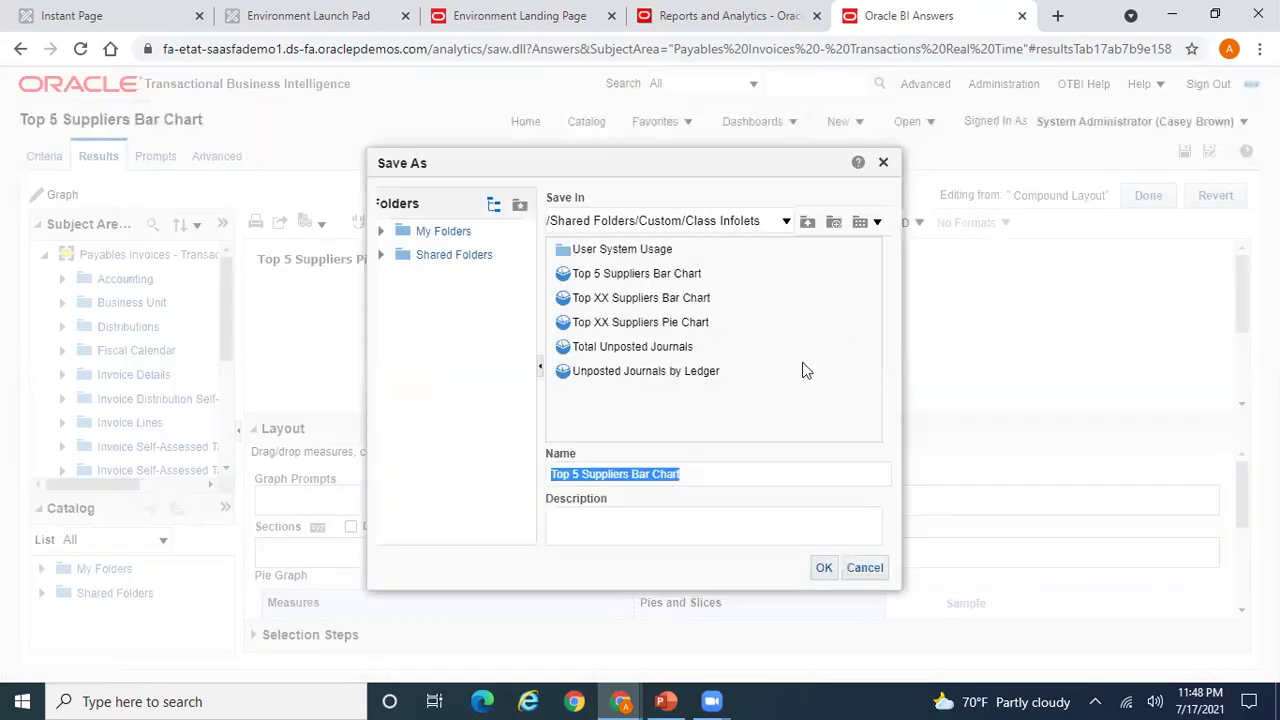
{"action": "left_click", "coordinate": [699, 477]}
{"action": "left_click_drag", "start_coordinate": [651, 474], "coordinate": [637, 474]}
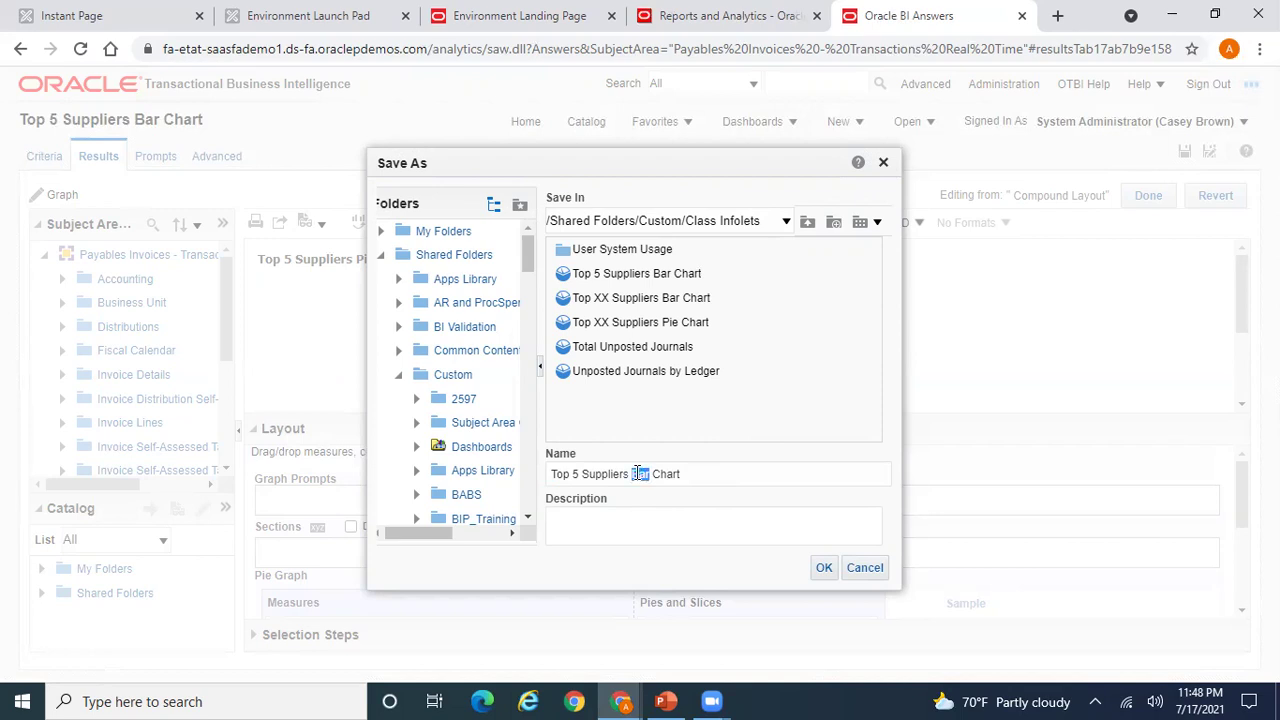
{"action": "type", "text": "Pie"}
{"action": "left_click", "coordinate": [824, 568]}
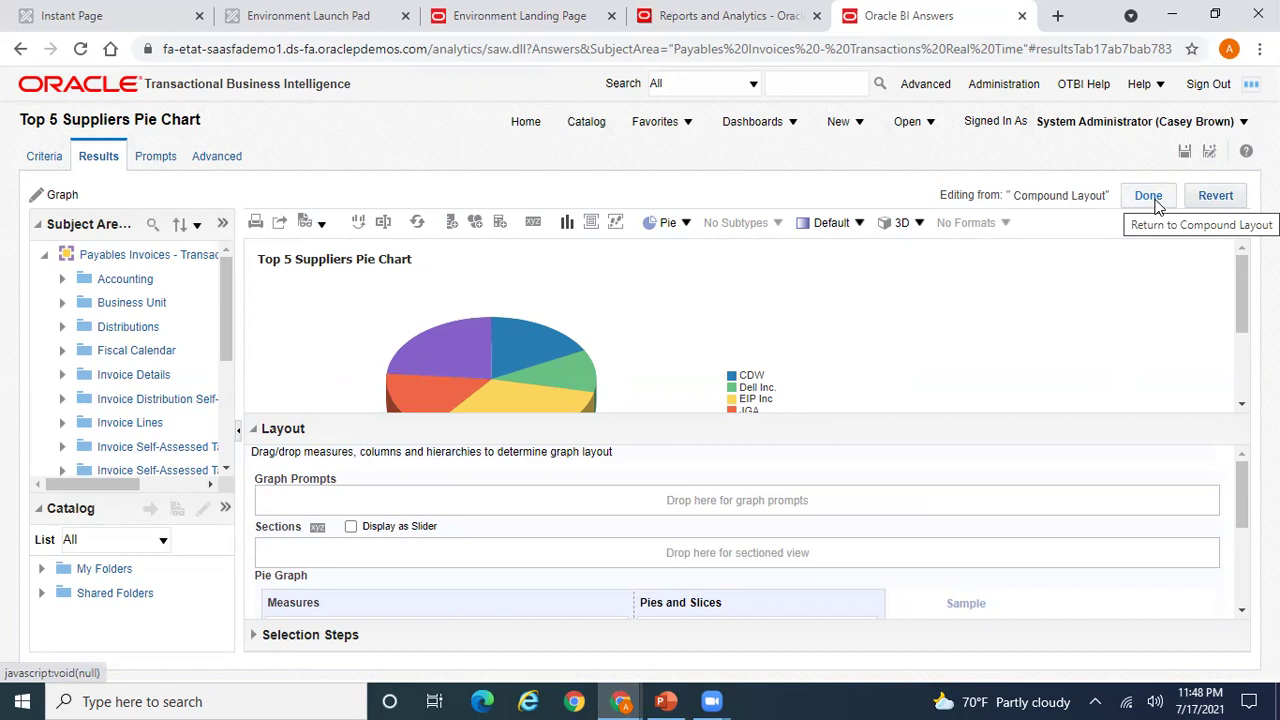
Step: Finish editing the pie graph and remove its view from the compound layout
{"action": "left_click", "coordinate": [1149, 197]}
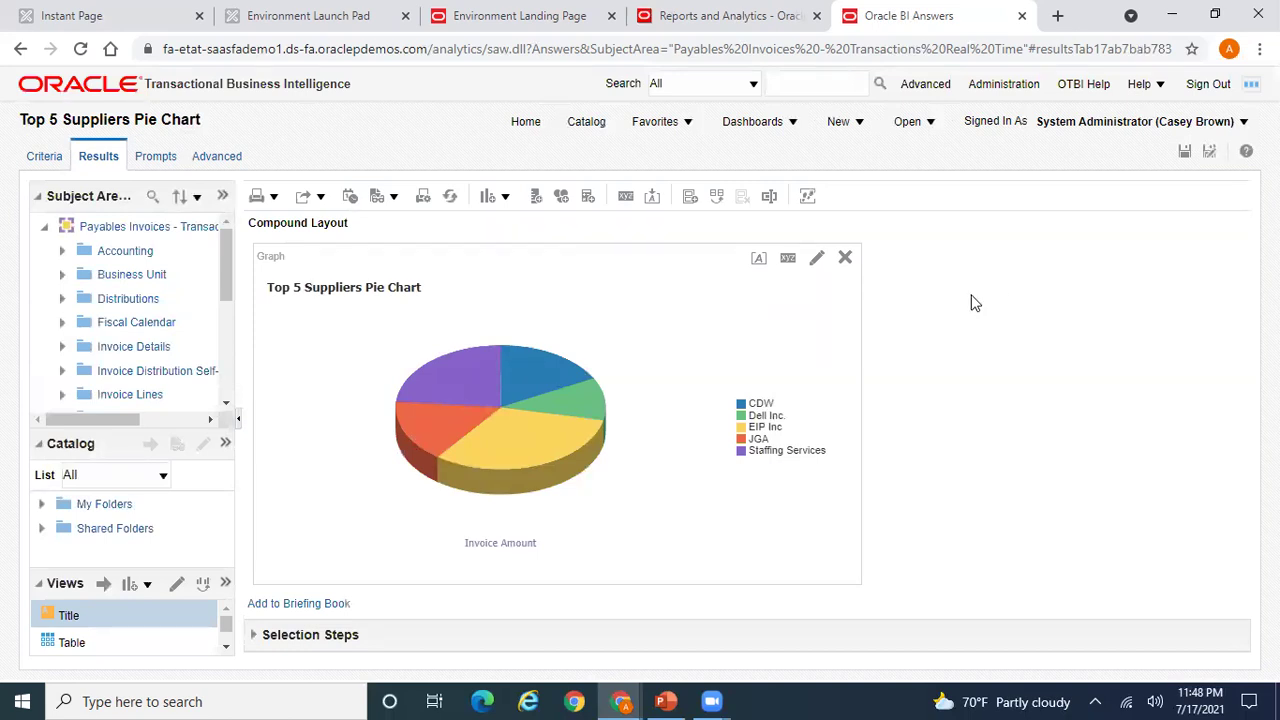
{"action": "left_click", "coordinate": [845, 257]}
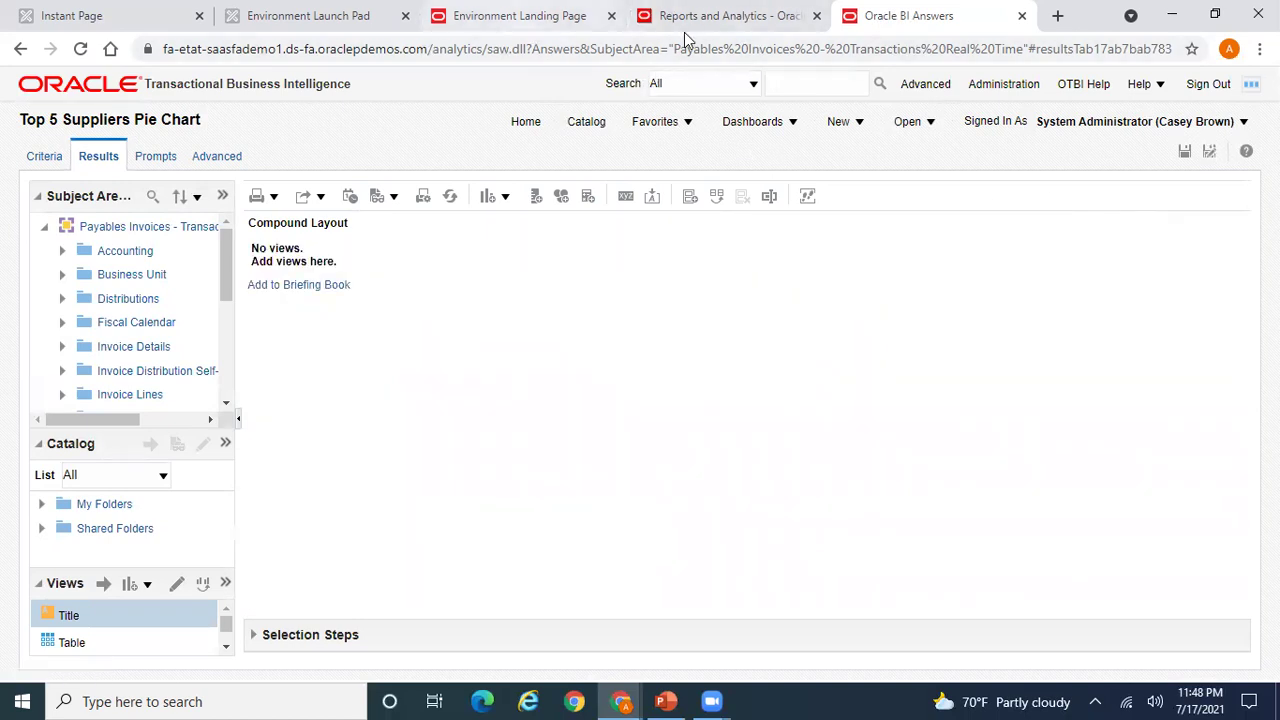
Step: Switch to the Reports and Analytics page of Oracle Fusion Applications and go to the home page
{"action": "key", "text": "ctrl+3"}
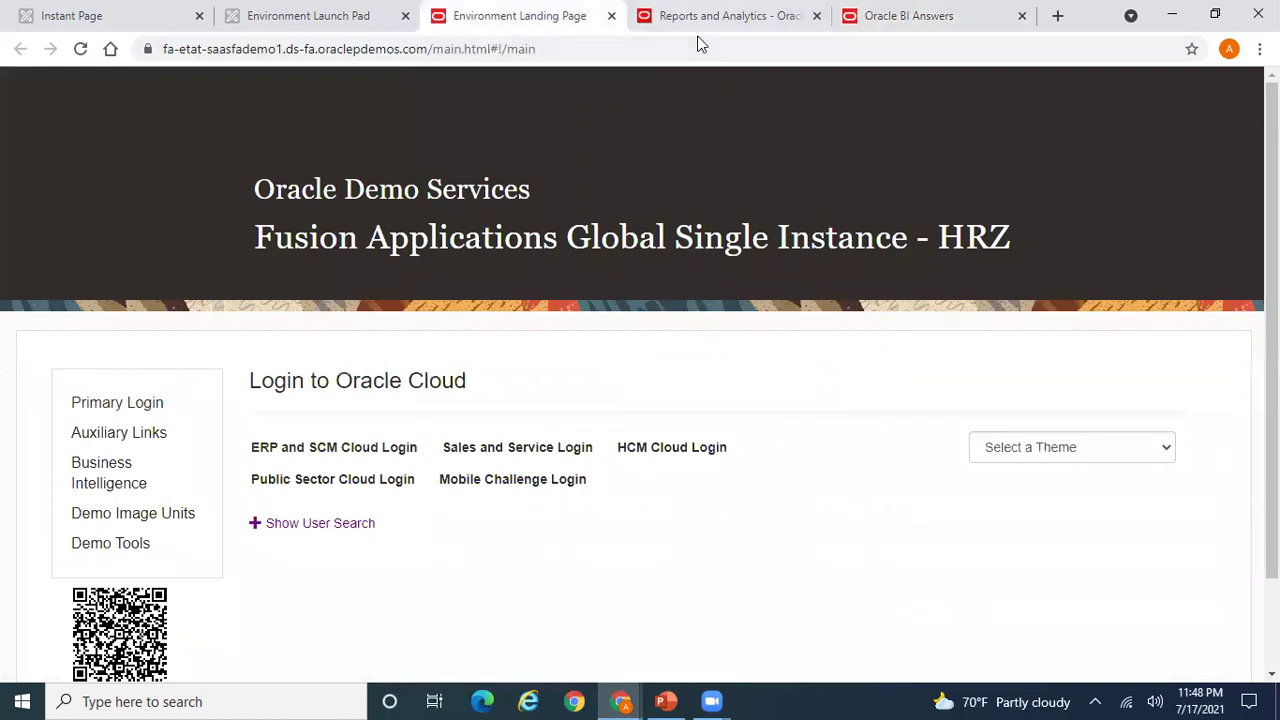
{"action": "key", "text": "ctrl+4"}
{"action": "left_click", "coordinate": [938, 97]}
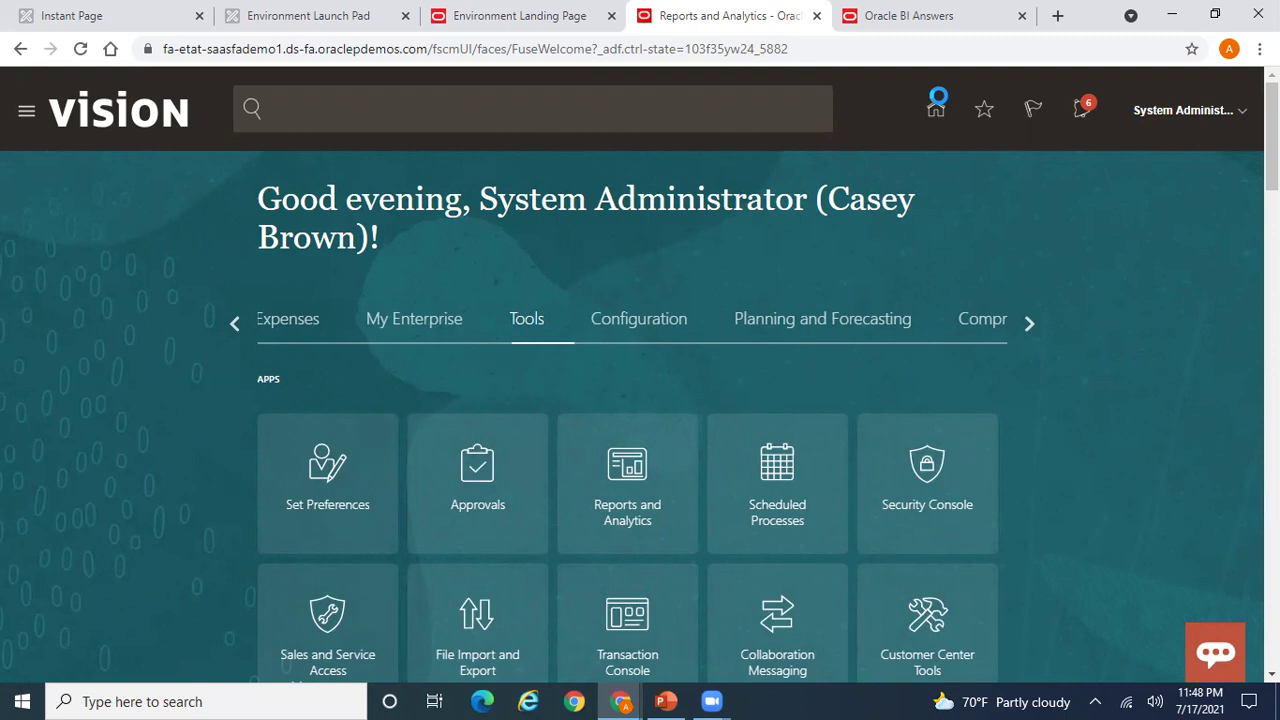
Step: Start editing pages from the user's settings and follow the option to activate a sandbox
{"action": "left_click", "coordinate": [1218, 121]}
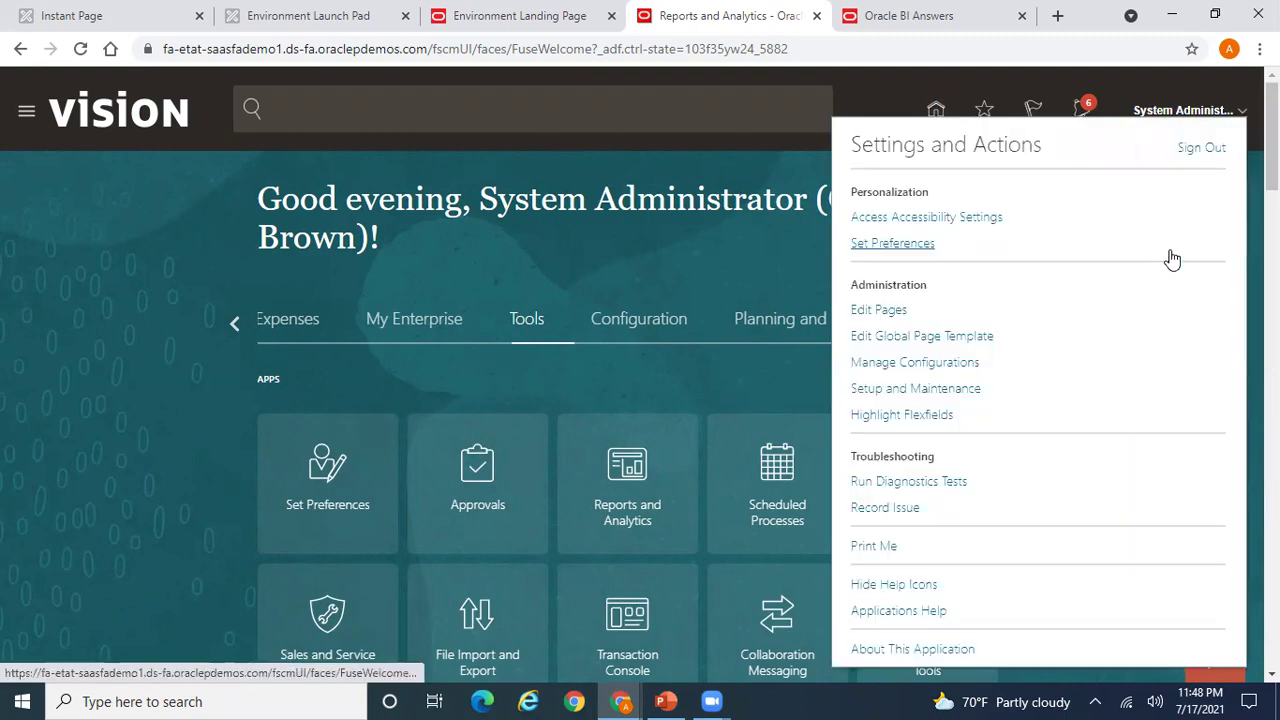
{"action": "left_click", "coordinate": [878, 310]}
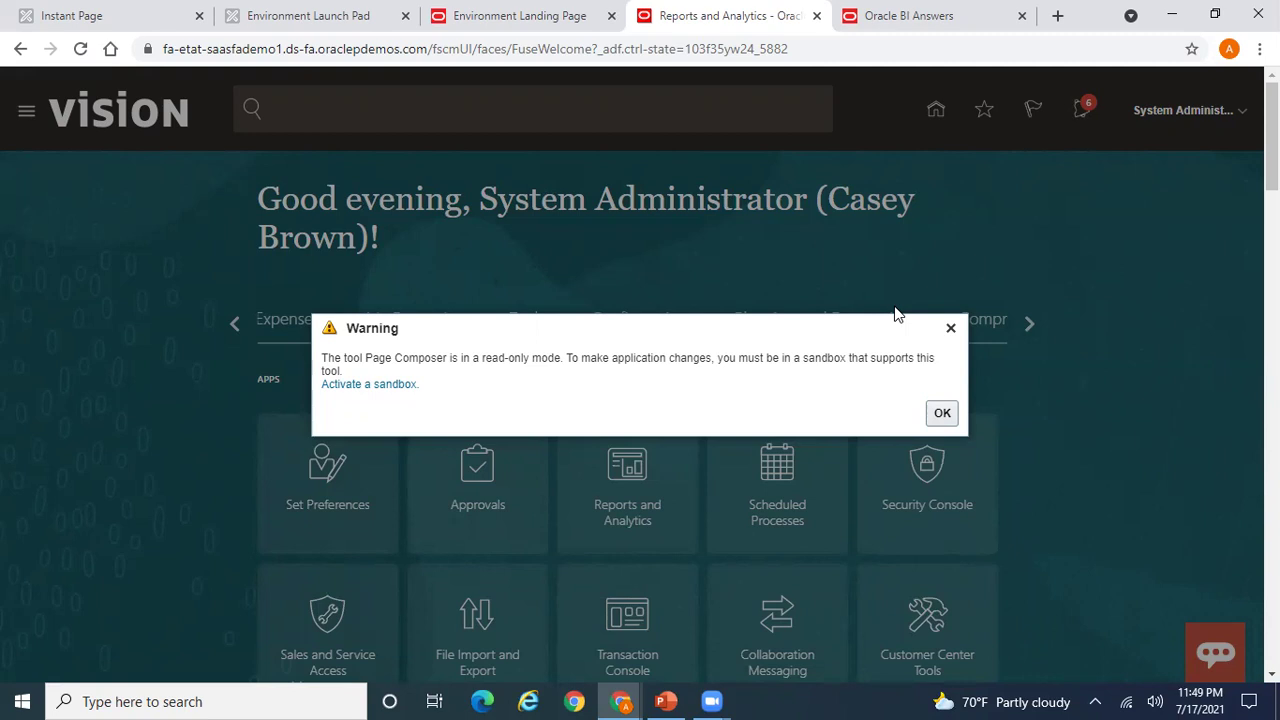
{"action": "left_click", "coordinate": [372, 387]}
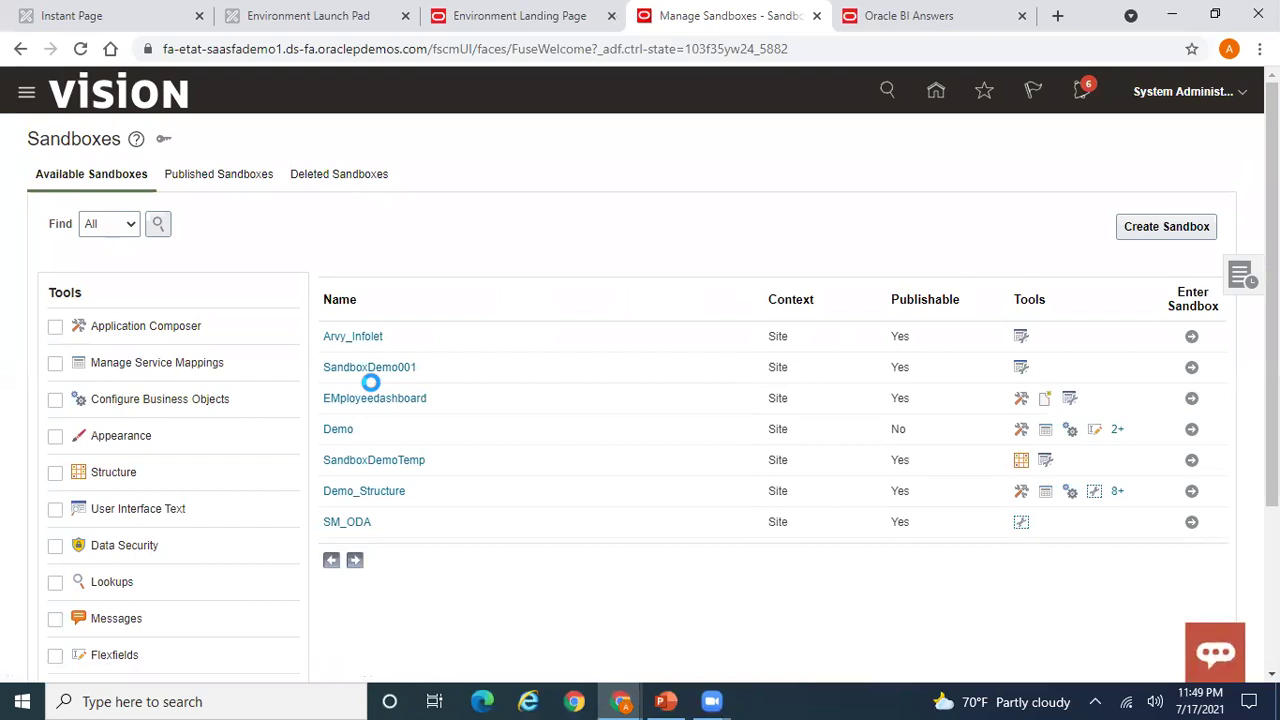
Step: Select the Structure and Page Composer tools and start creating a new sandbox with them
{"action": "scroll", "coordinate": [557, 447], "scroll_direction": "down", "scroll_amount": 1}
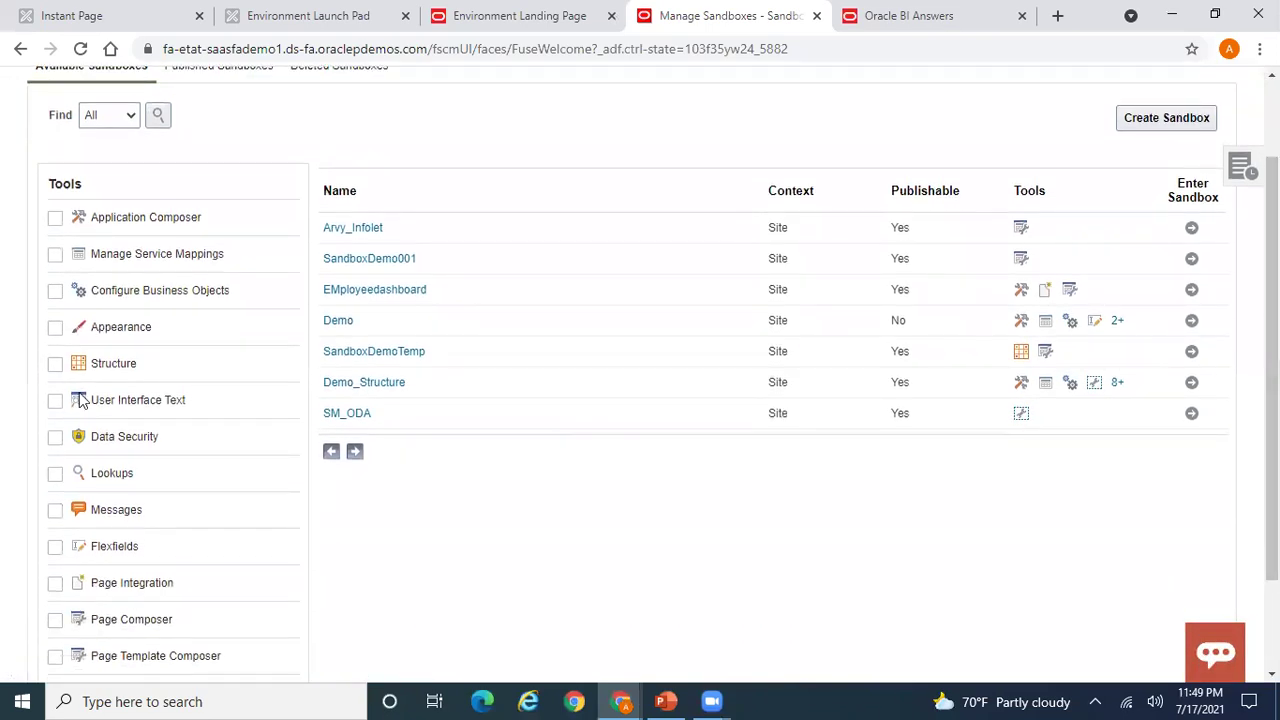
{"action": "left_click", "coordinate": [55, 366]}
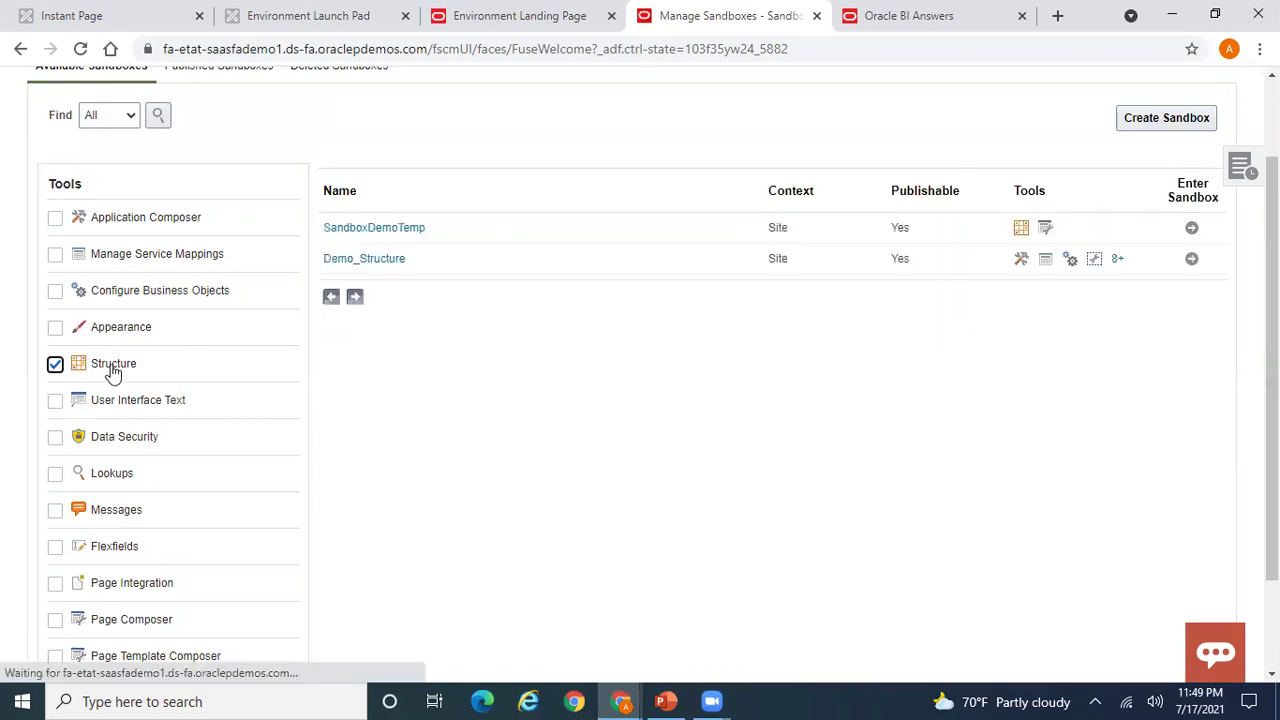
{"action": "scroll", "coordinate": [383, 477], "scroll_direction": "down", "scroll_amount": 1}
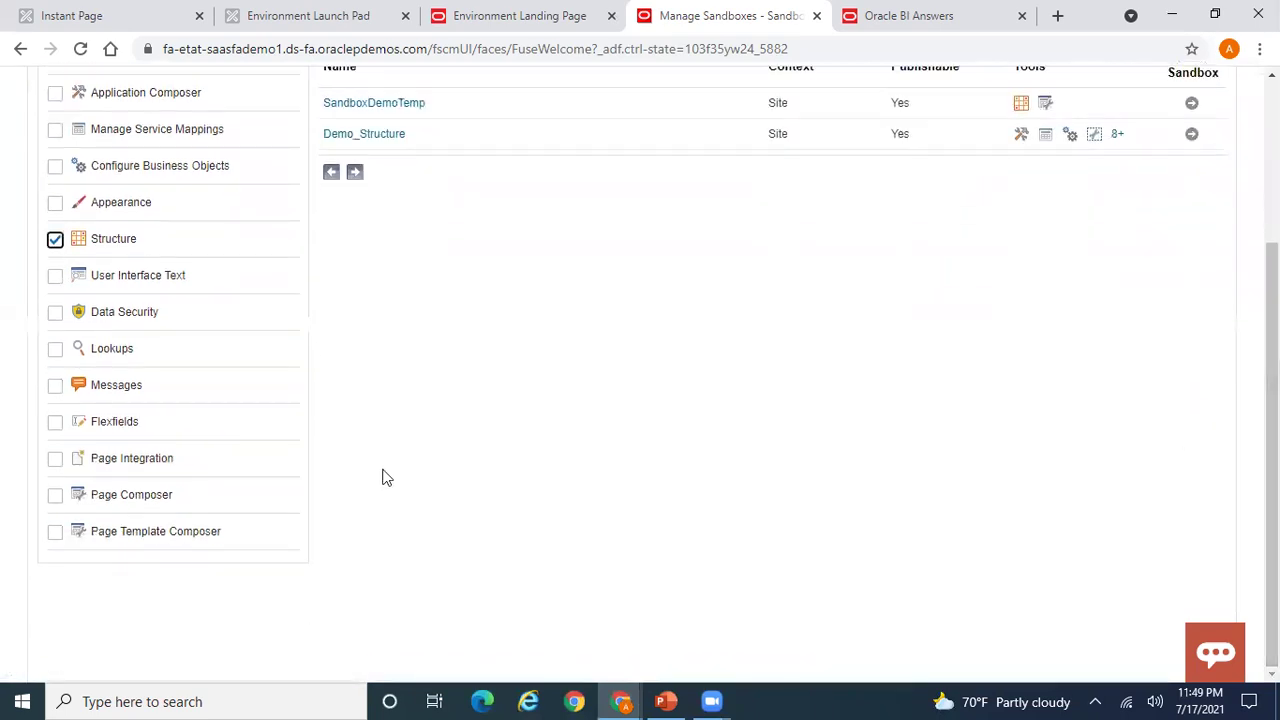
{"action": "left_click", "coordinate": [56, 498]}
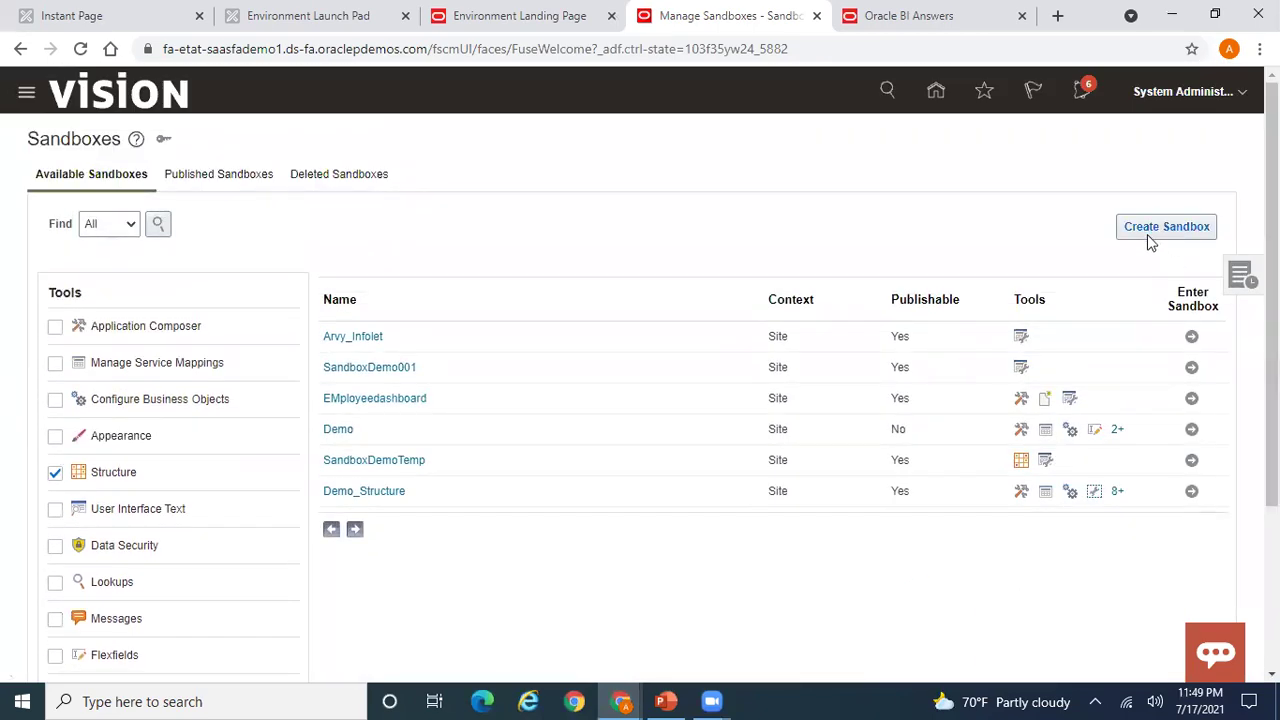
{"action": "left_click", "coordinate": [1150, 234]}
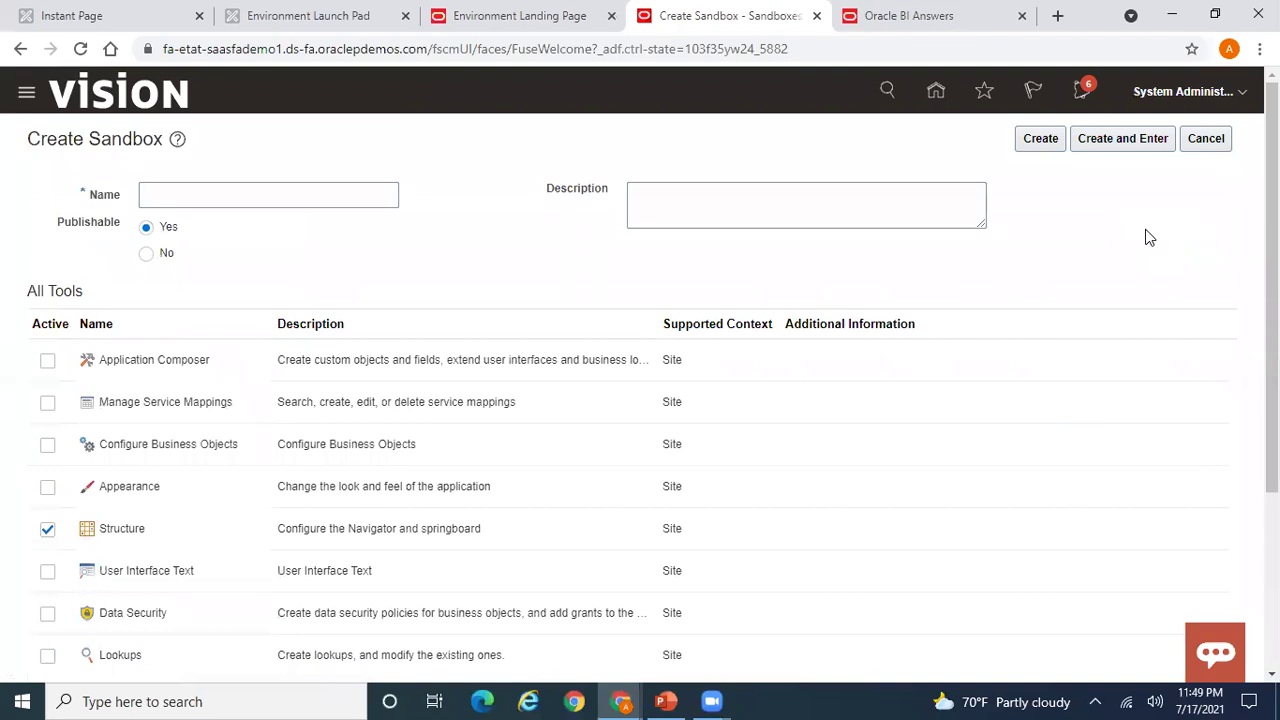
Step: Name the sandbox "Arvy Infolet Sandbox", keep it publishable and create it
{"action": "left_click", "coordinate": [290, 204]}
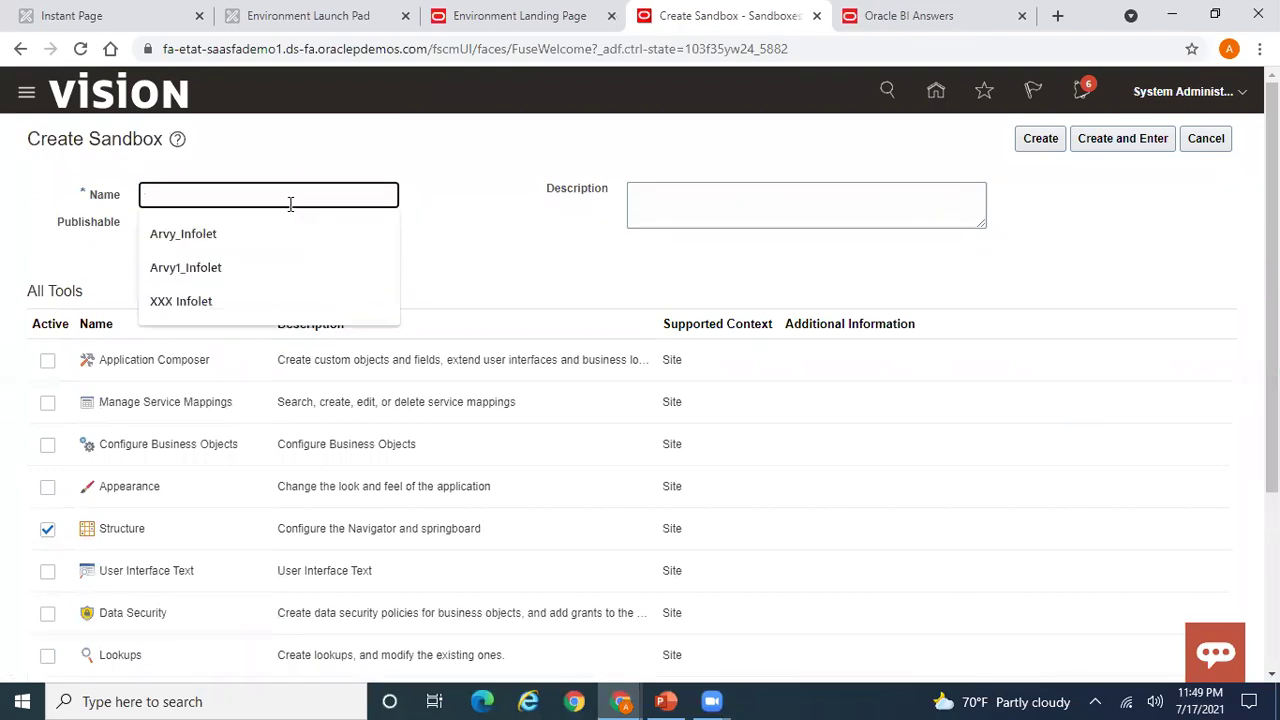
{"action": "type", "text": "Ary"}
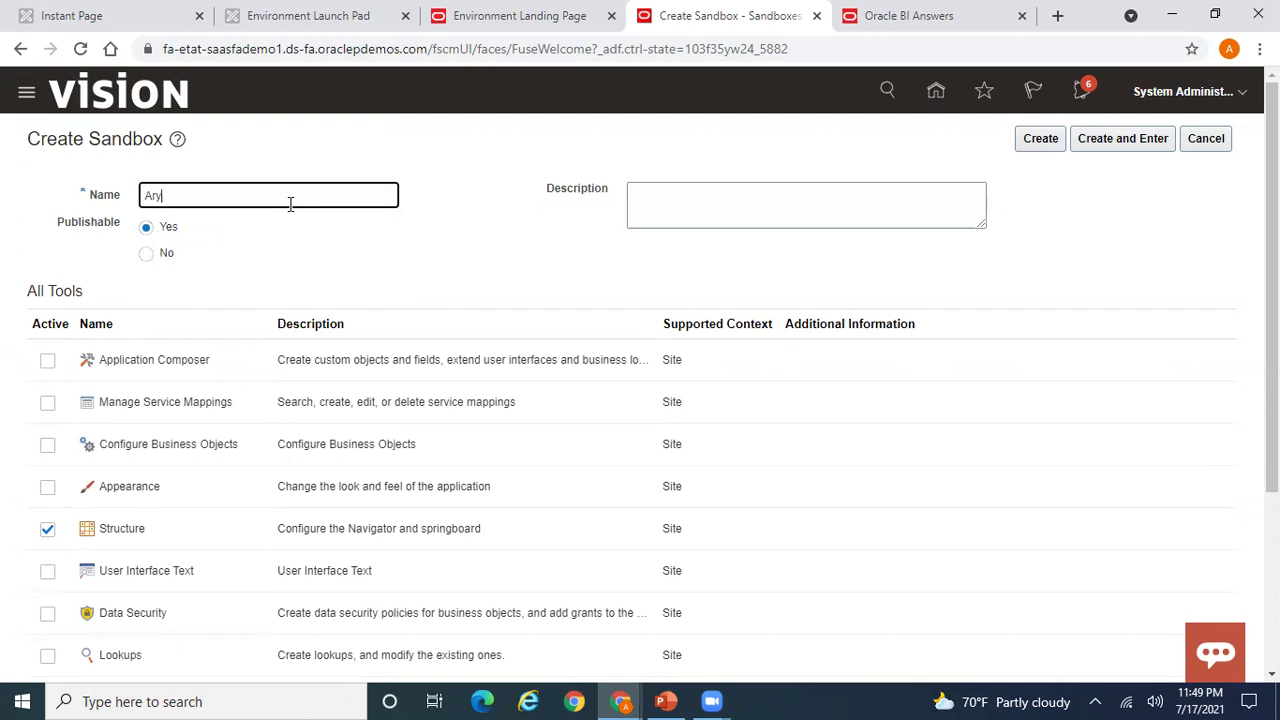
{"action": "key", "text": "BackSpace"}
{"action": "type", "text": "vy Infolet Sandbox"}
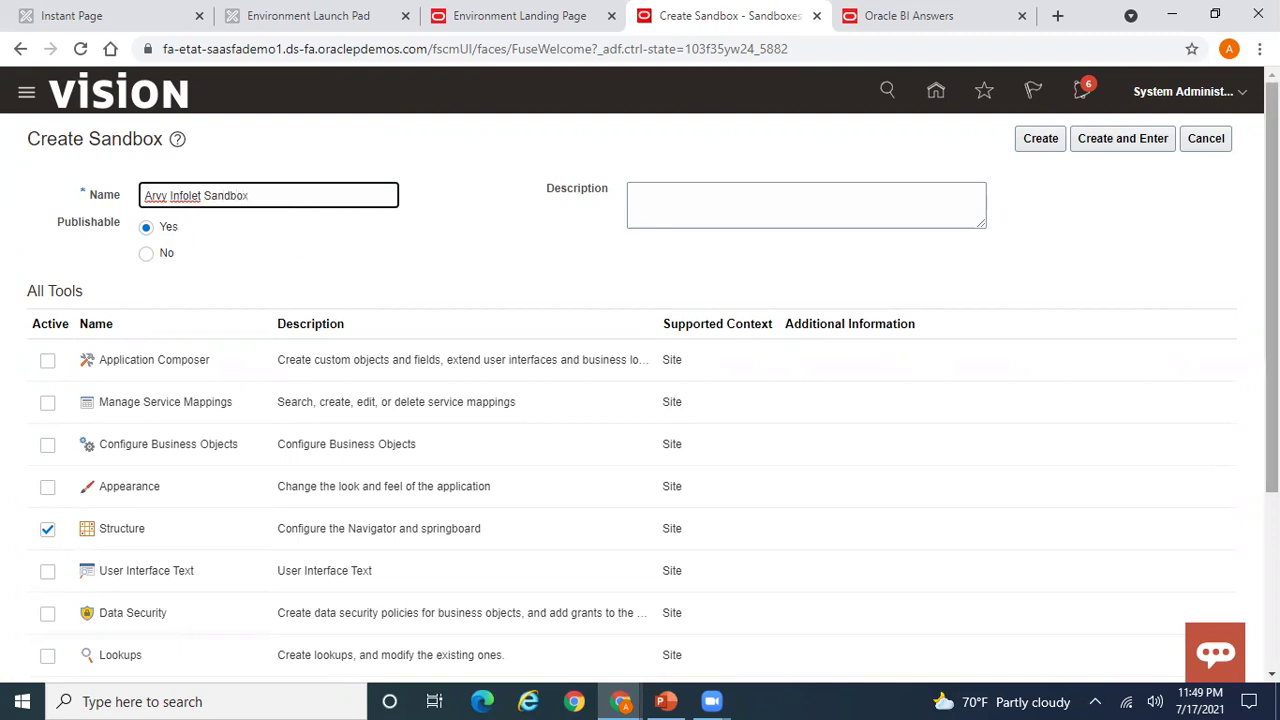
{"action": "scroll", "coordinate": [1272, 200], "scroll_direction": "down", "scroll_amount": 5}
{"action": "scroll", "coordinate": [1272, 200], "scroll_direction": "up", "scroll_amount": 5}
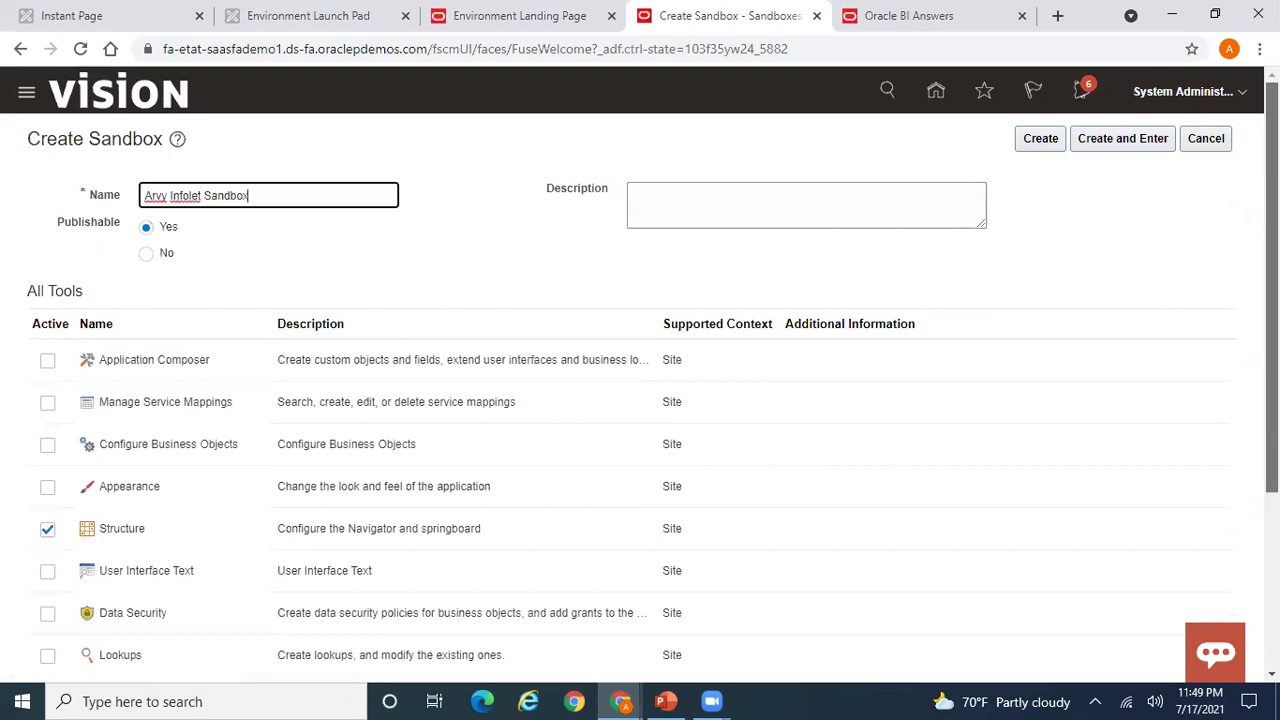
{"action": "left_click", "coordinate": [1040, 140]}
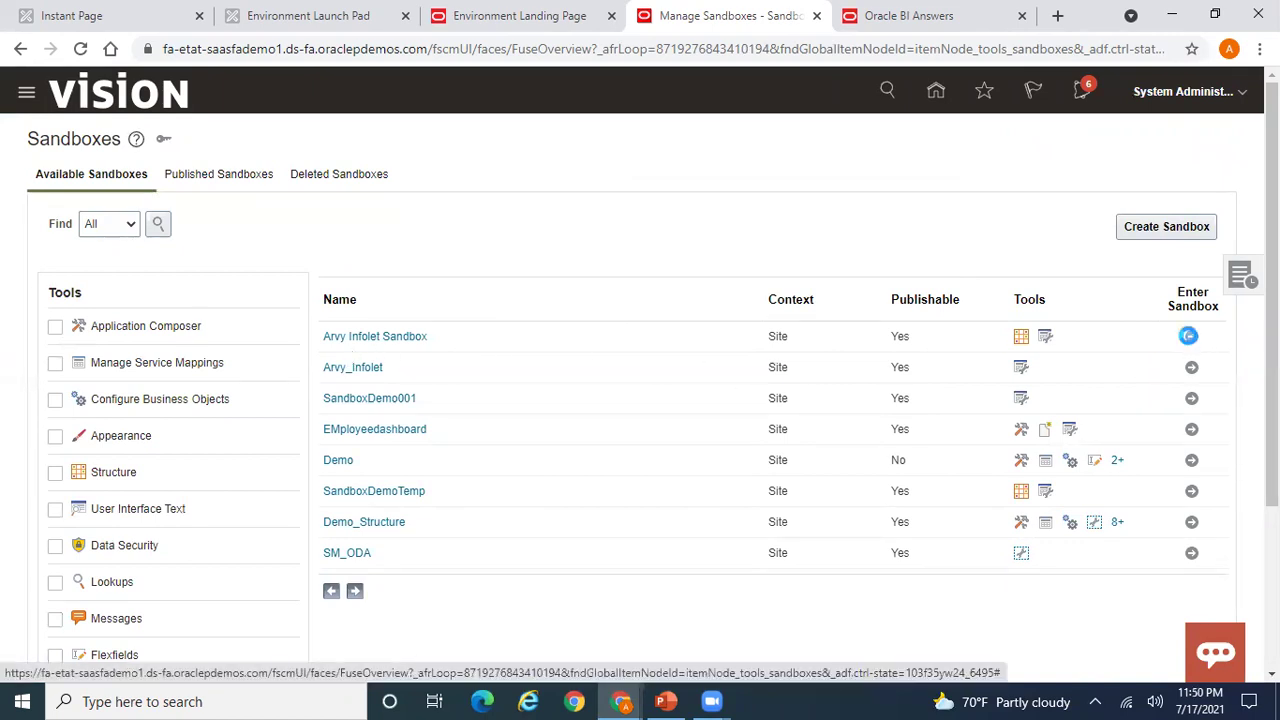
Step: Enter the Arvy Infolet Sandbox and open the home page for page editing
{"action": "left_click", "coordinate": [1190, 338]}
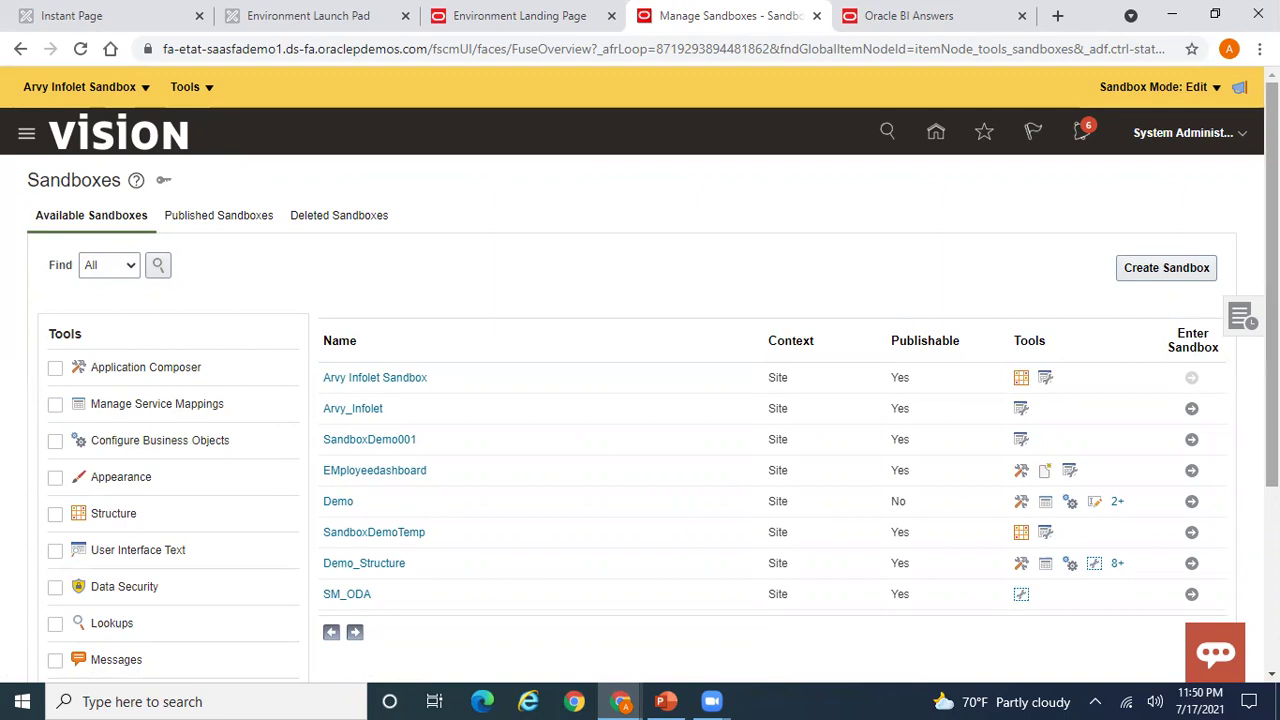
{"action": "scroll", "coordinate": [1272, 280], "scroll_direction": "down", "scroll_amount": 2}
{"action": "scroll", "coordinate": [1272, 280], "scroll_direction": "up", "scroll_amount": 2}
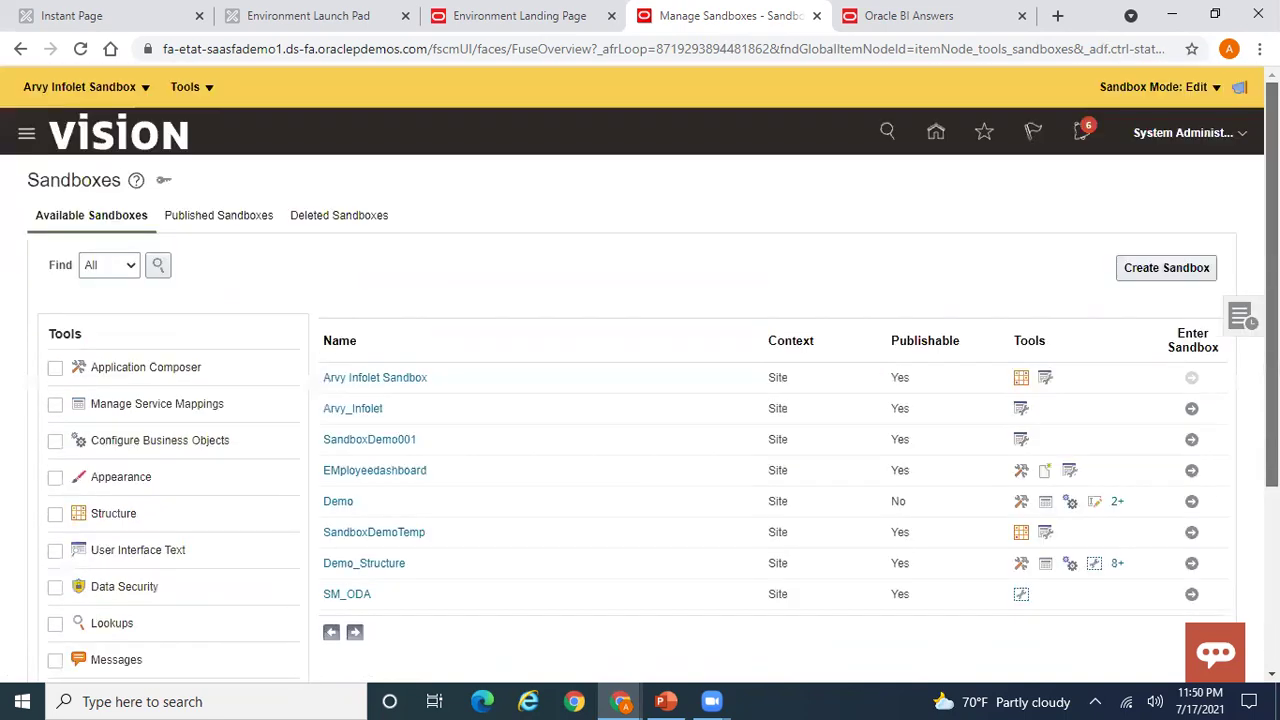
{"action": "left_click", "coordinate": [935, 135]}
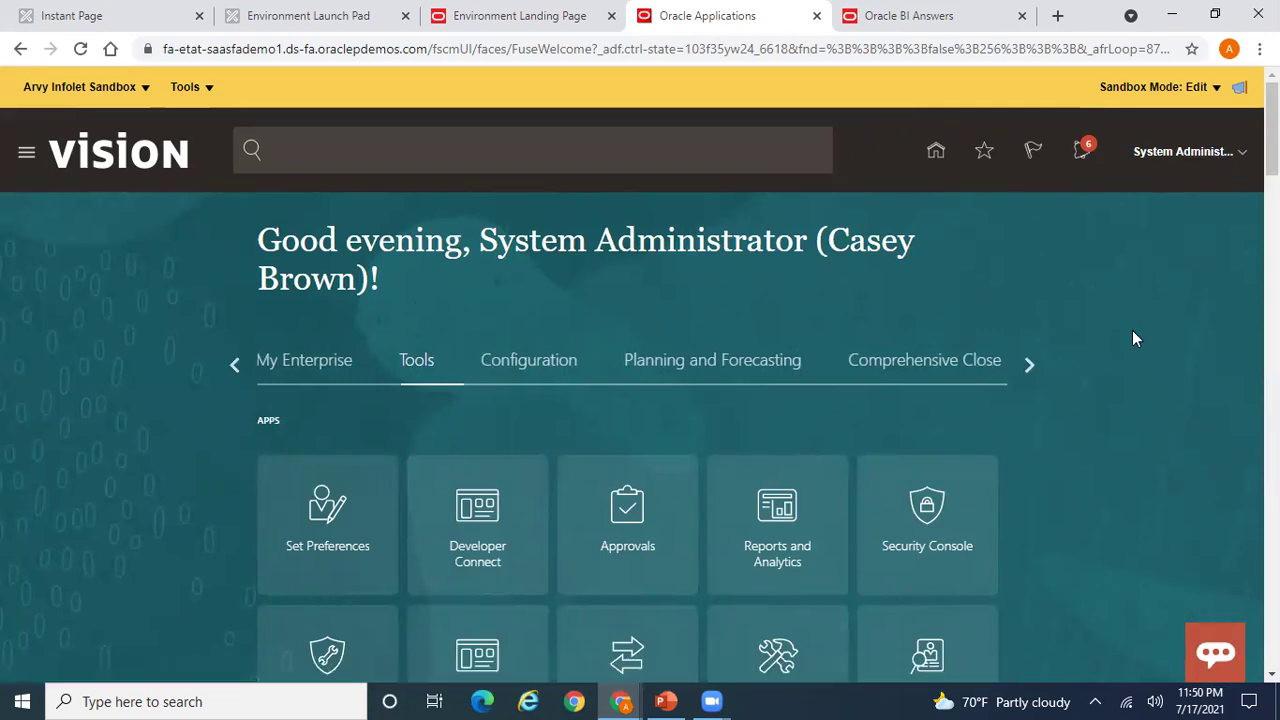
{"action": "left_click", "coordinate": [890, 352]}
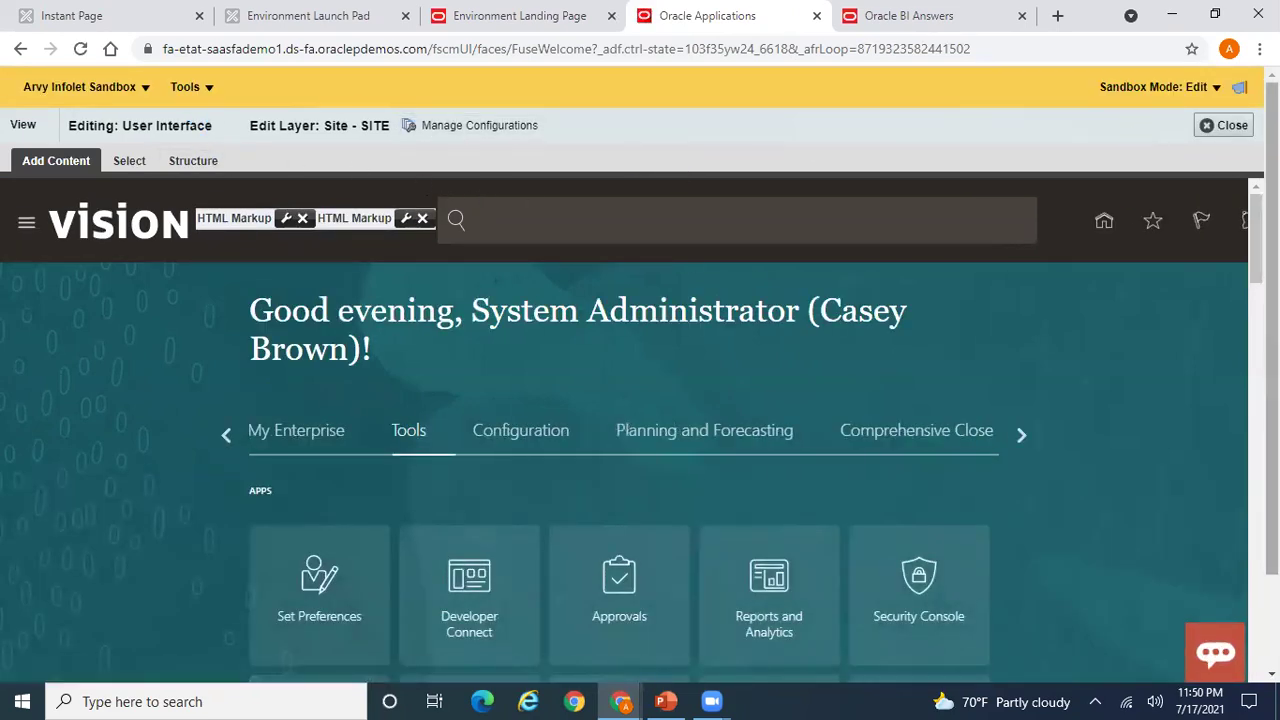
Step: Set the visibility of the Close Calendar infolet under General Accounting Infolets to No and save the change
{"action": "scroll", "coordinate": [640, 420], "scroll_direction": "down", "scroll_amount": 7}
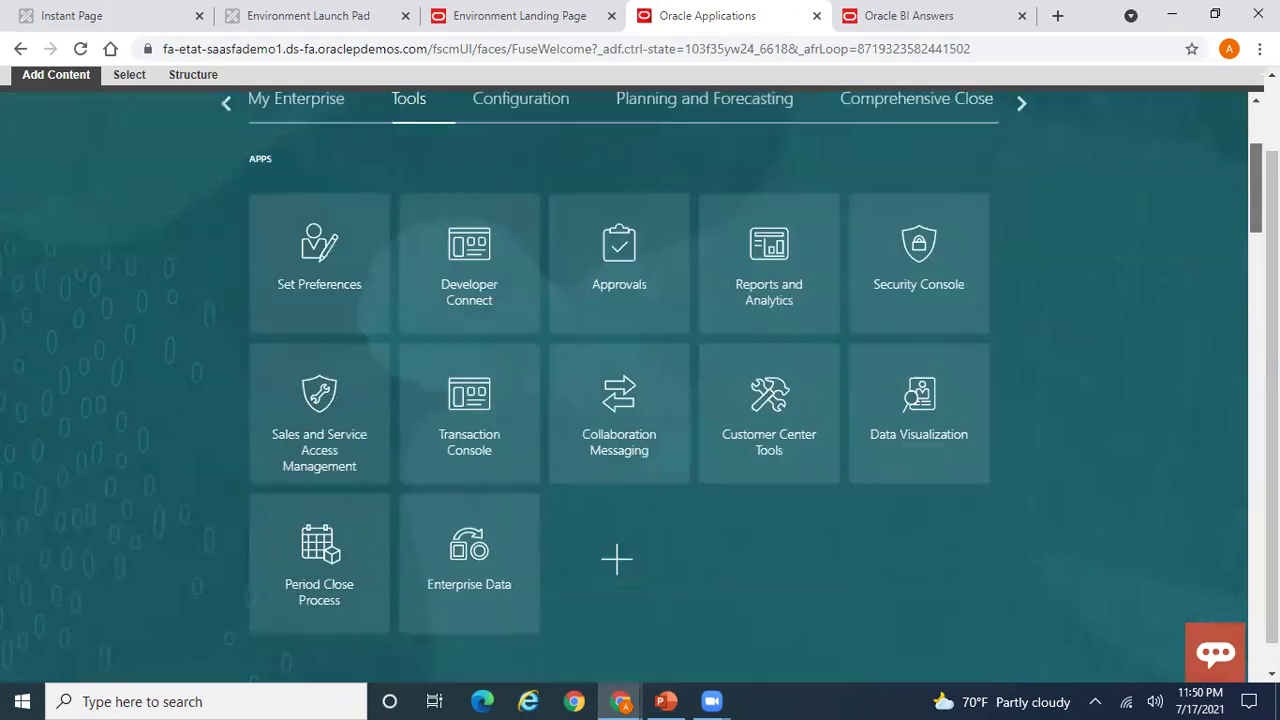
{"action": "scroll", "coordinate": [640, 400], "scroll_direction": "down", "scroll_amount": 4}
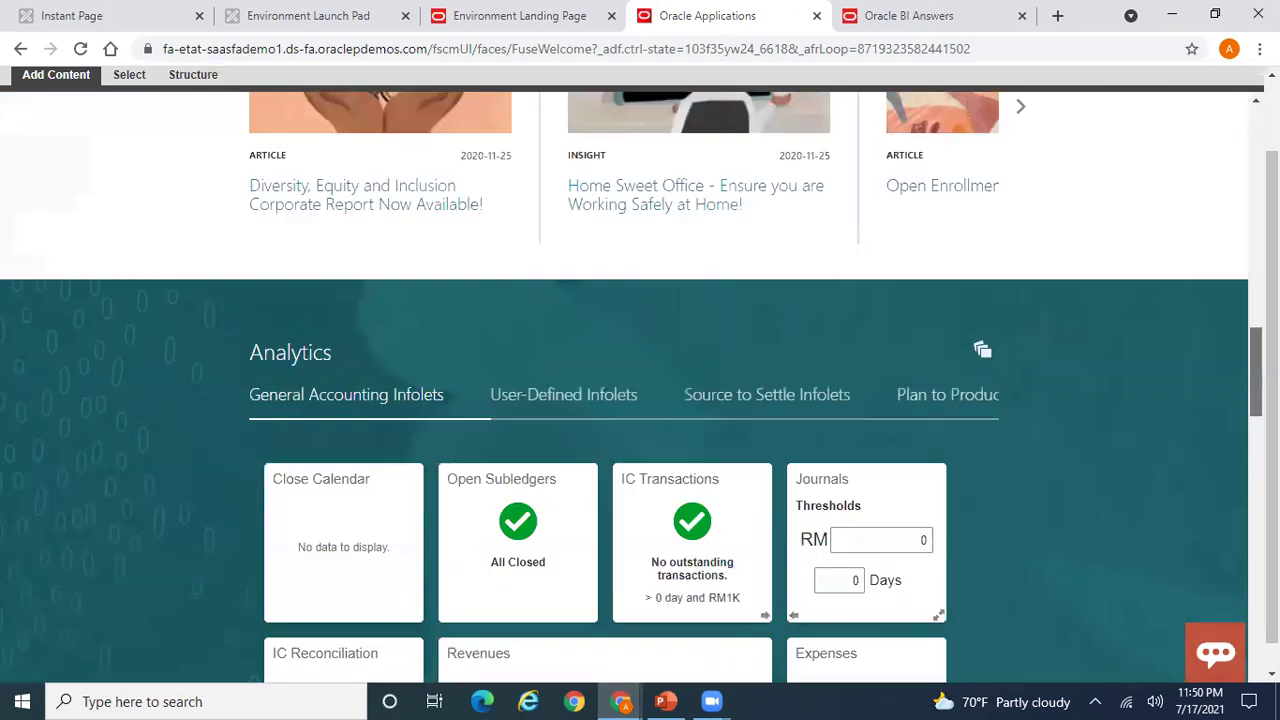
{"action": "scroll", "coordinate": [640, 400], "scroll_direction": "down", "scroll_amount": 2}
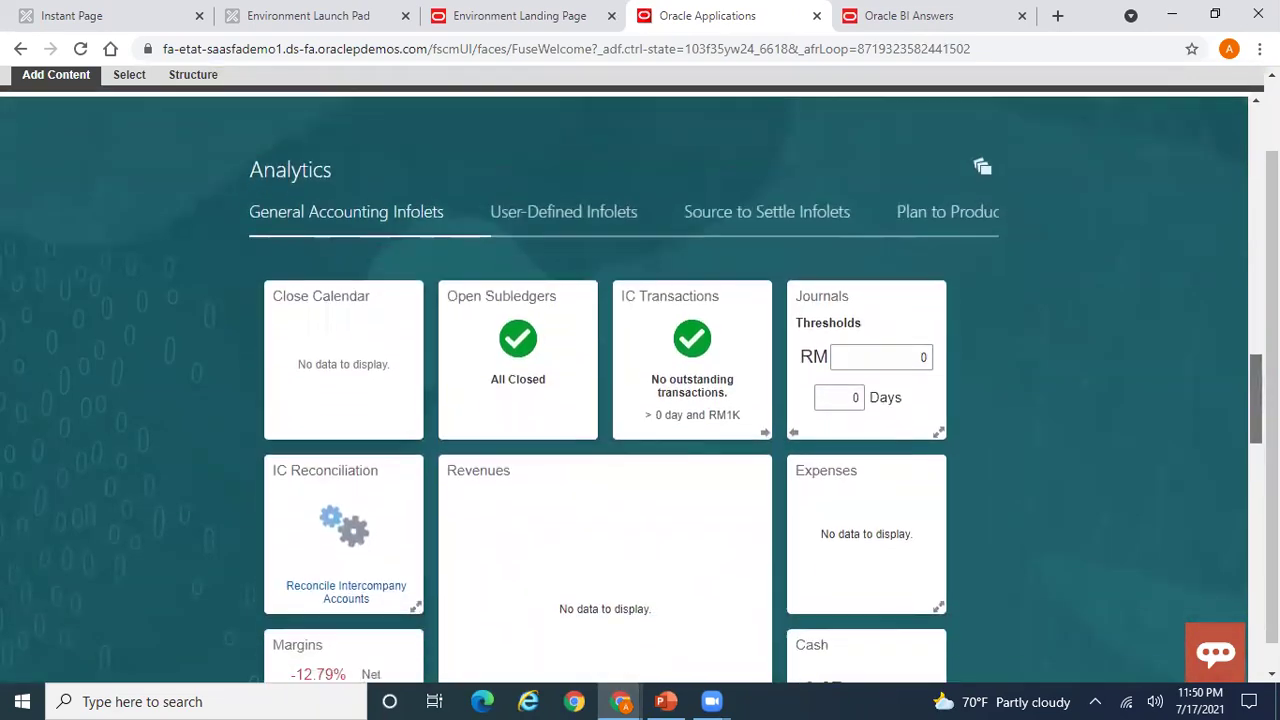
{"action": "scroll", "coordinate": [640, 400], "scroll_direction": "up", "scroll_amount": 2}
{"action": "scroll", "coordinate": [640, 400], "scroll_direction": "up", "scroll_amount": 1}
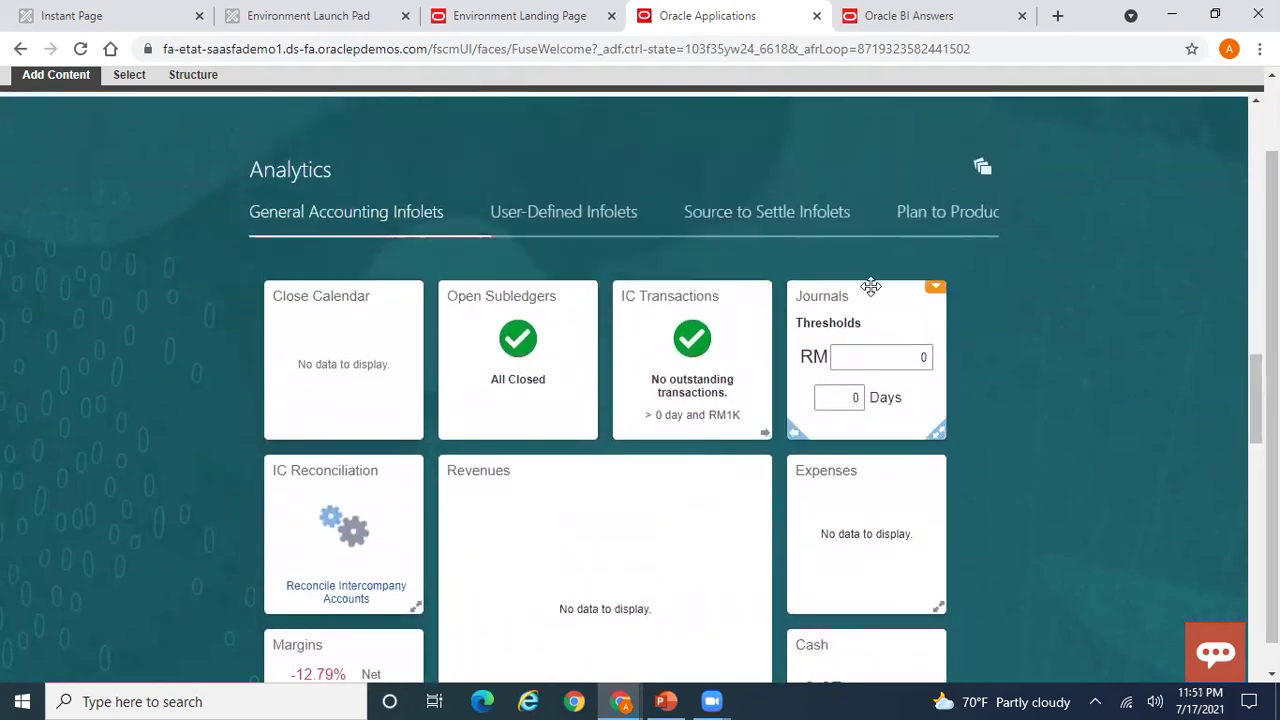
{"action": "left_click", "coordinate": [403, 348]}
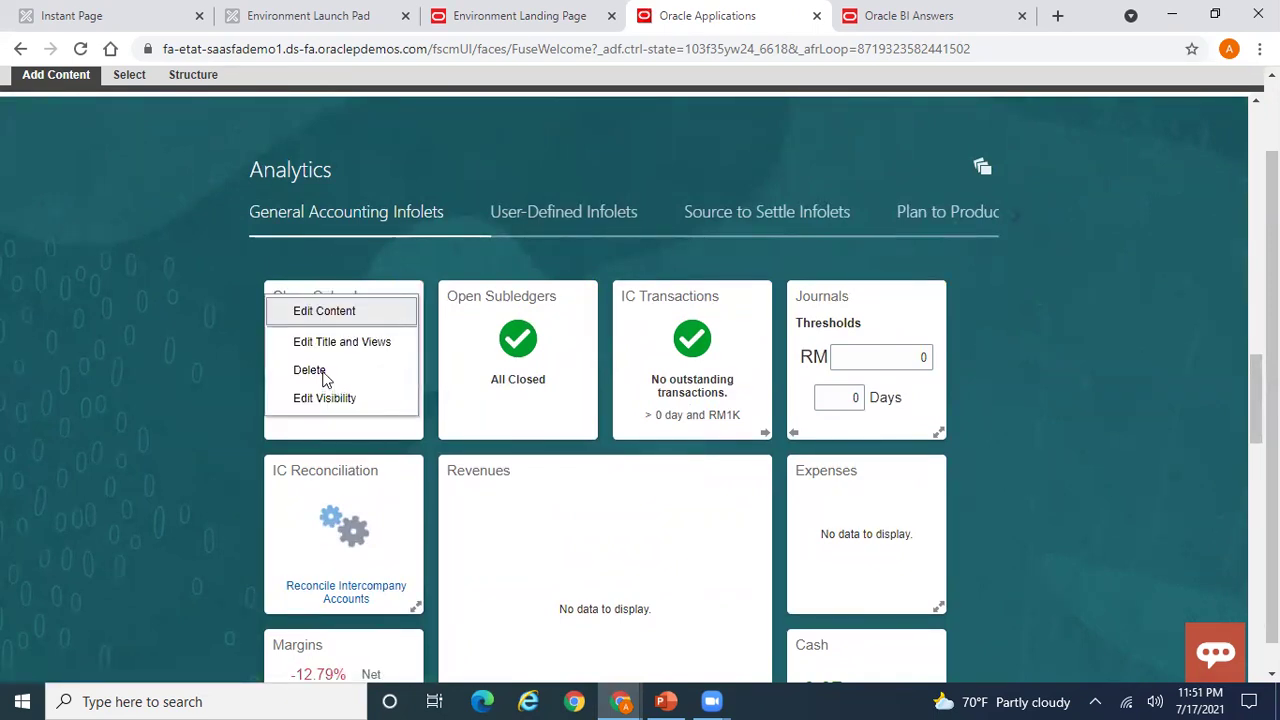
{"action": "left_click", "coordinate": [337, 399]}
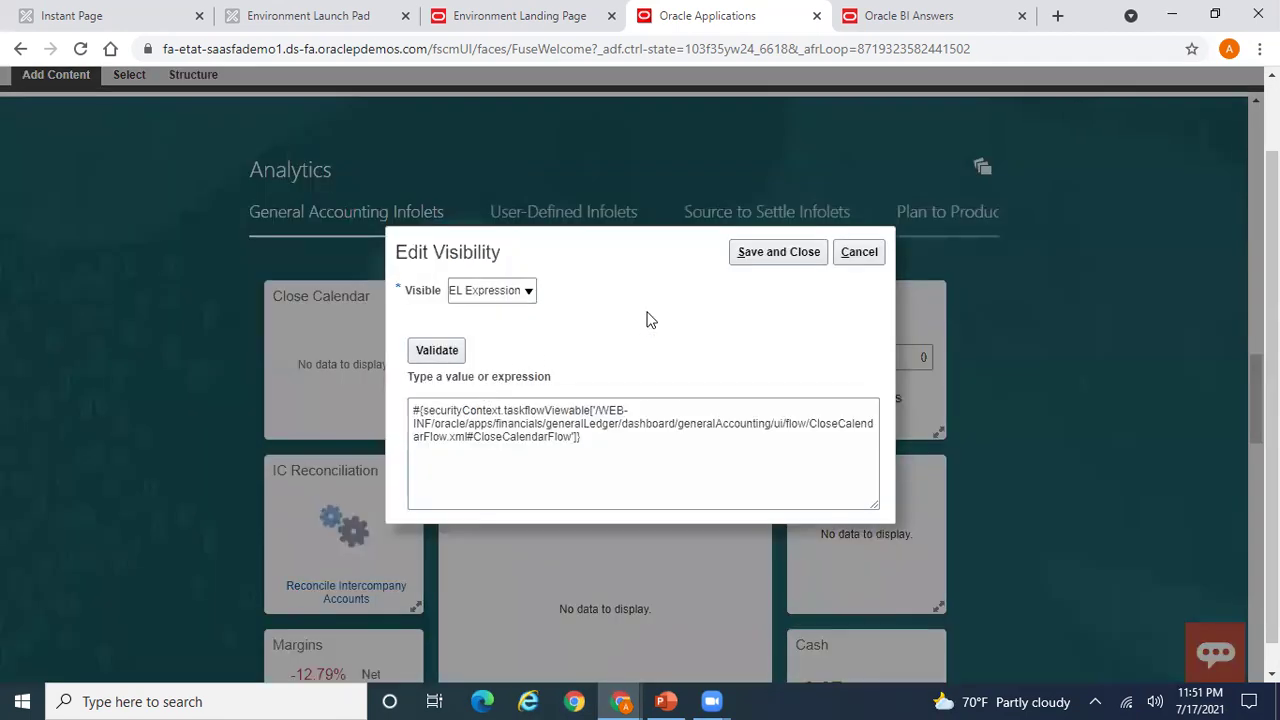
{"action": "left_click", "coordinate": [530, 294]}
{"action": "left_click", "coordinate": [504, 345]}
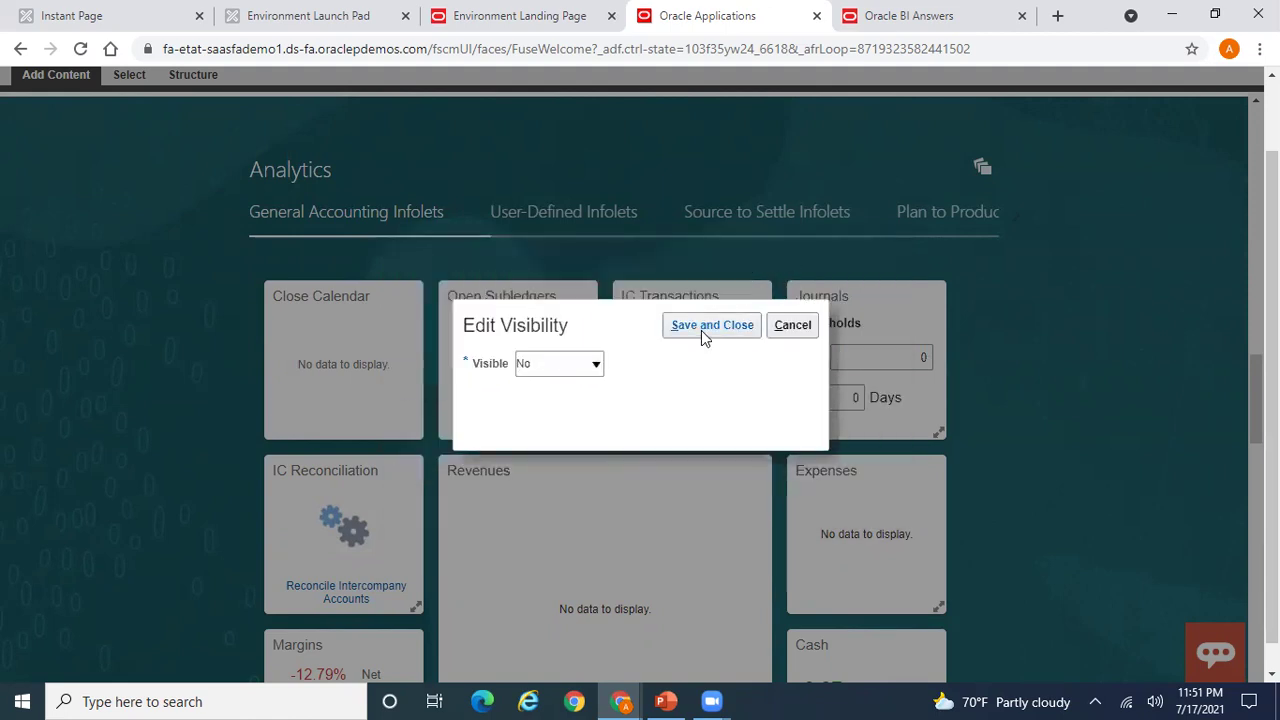
{"action": "left_click", "coordinate": [701, 330]}
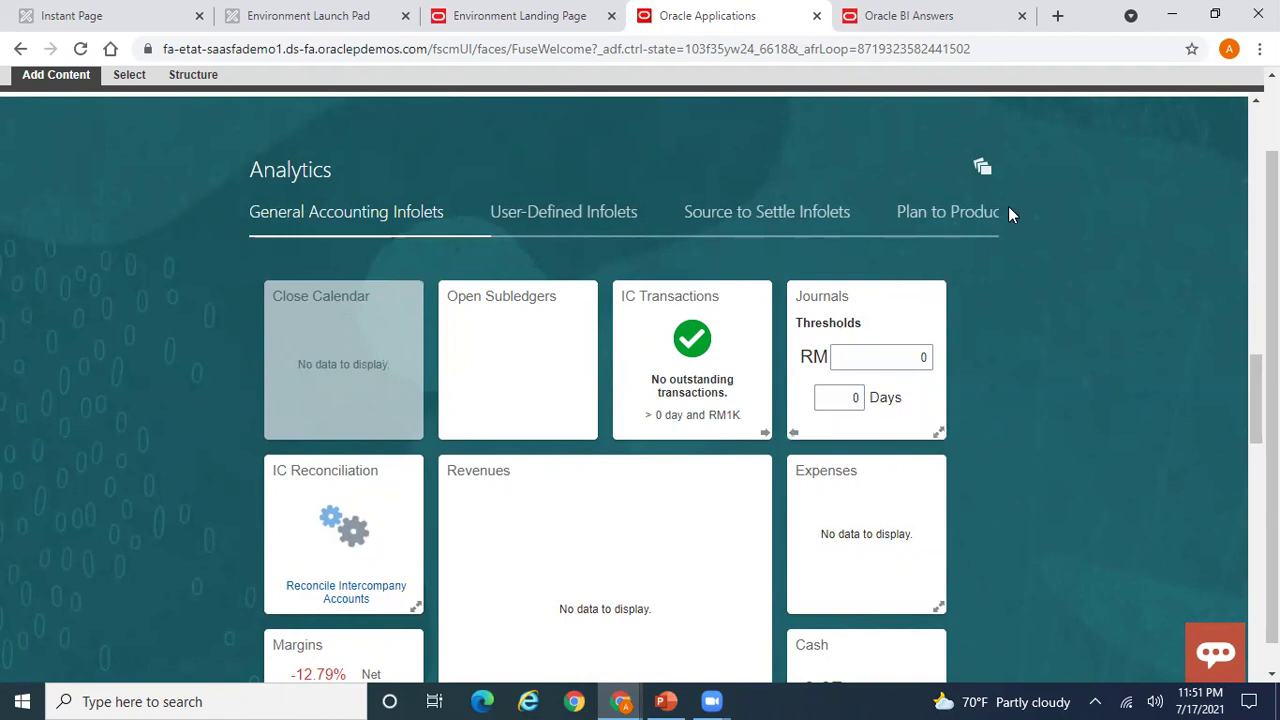
Step: Start creating a new infolet under General Accounting Infolets and title it "AP Top 5 Suppliers List"
{"action": "left_click", "coordinate": [983, 168]}
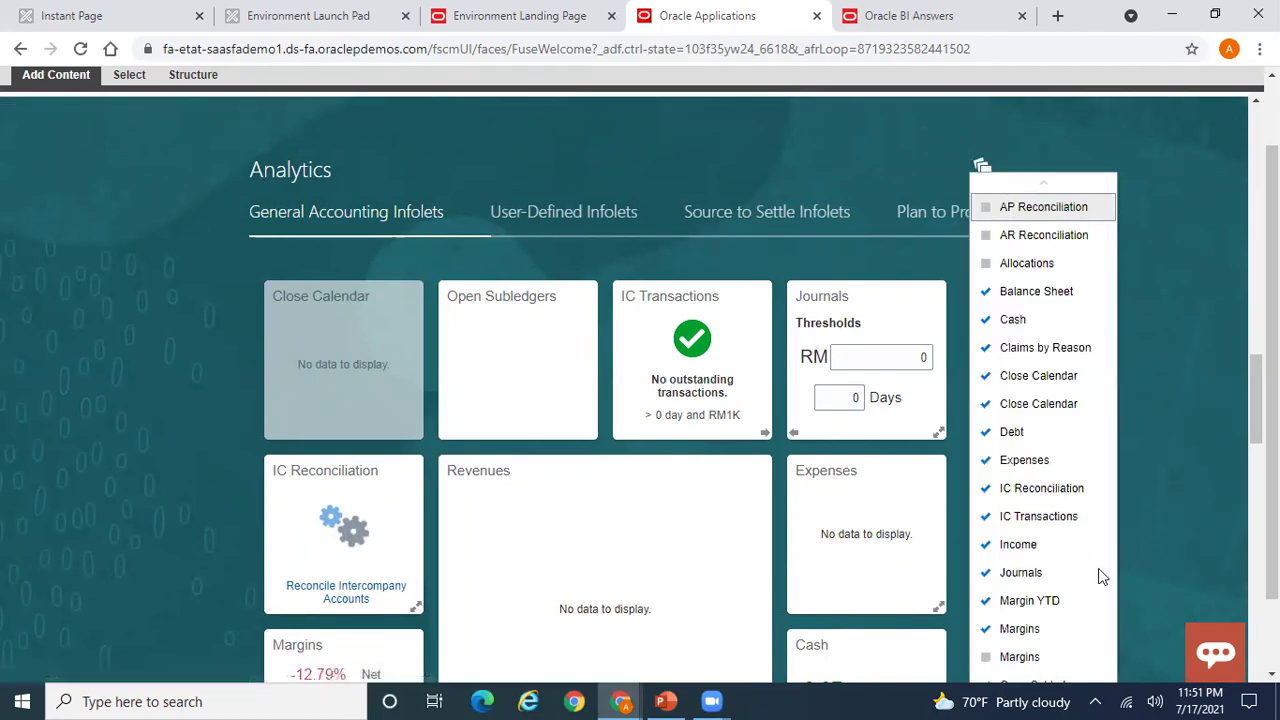
{"action": "scroll", "coordinate": [1102, 610], "scroll_direction": "down", "scroll_amount": 2}
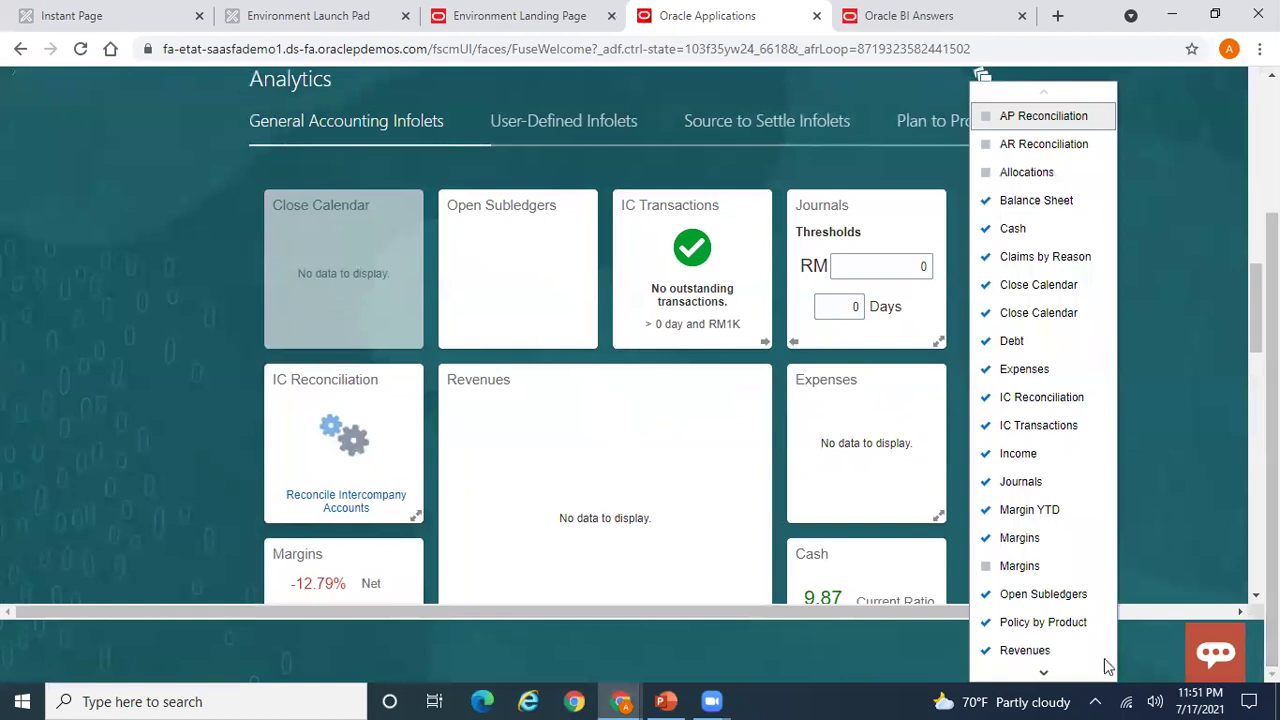
{"action": "scroll", "coordinate": [1055, 667], "scroll_direction": "down", "scroll_amount": 3}
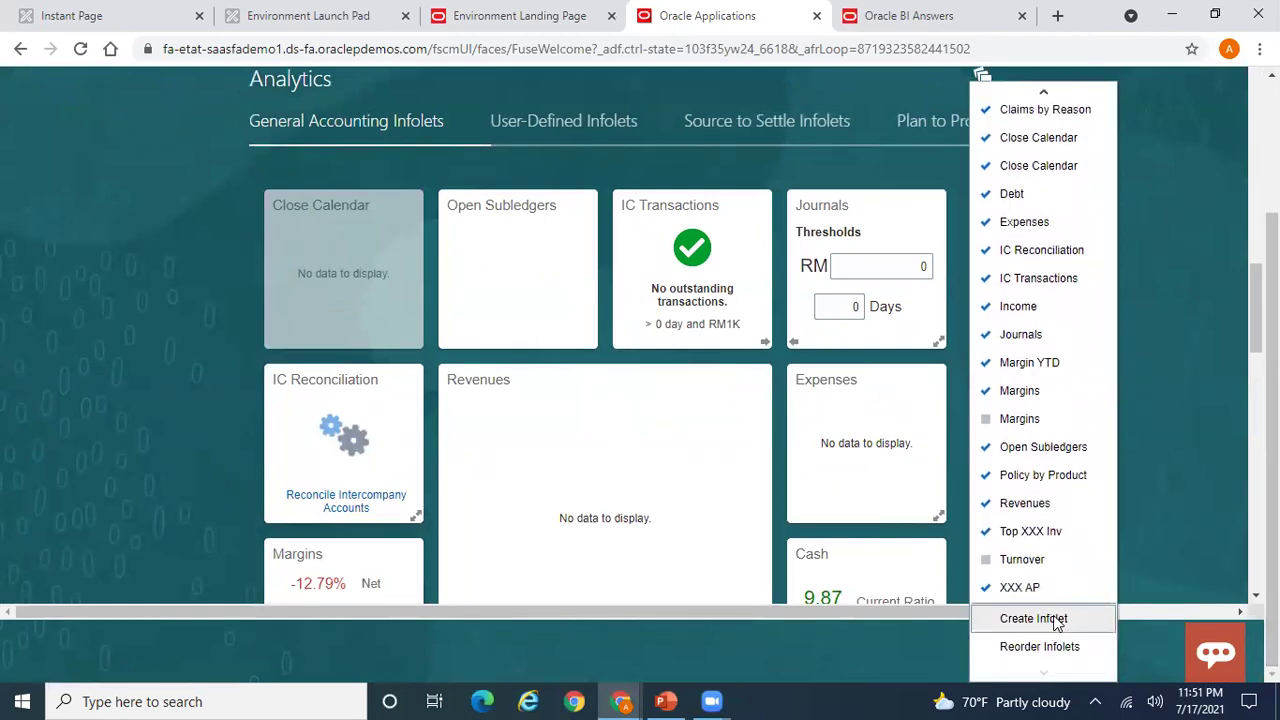
{"action": "left_click", "coordinate": [1055, 620]}
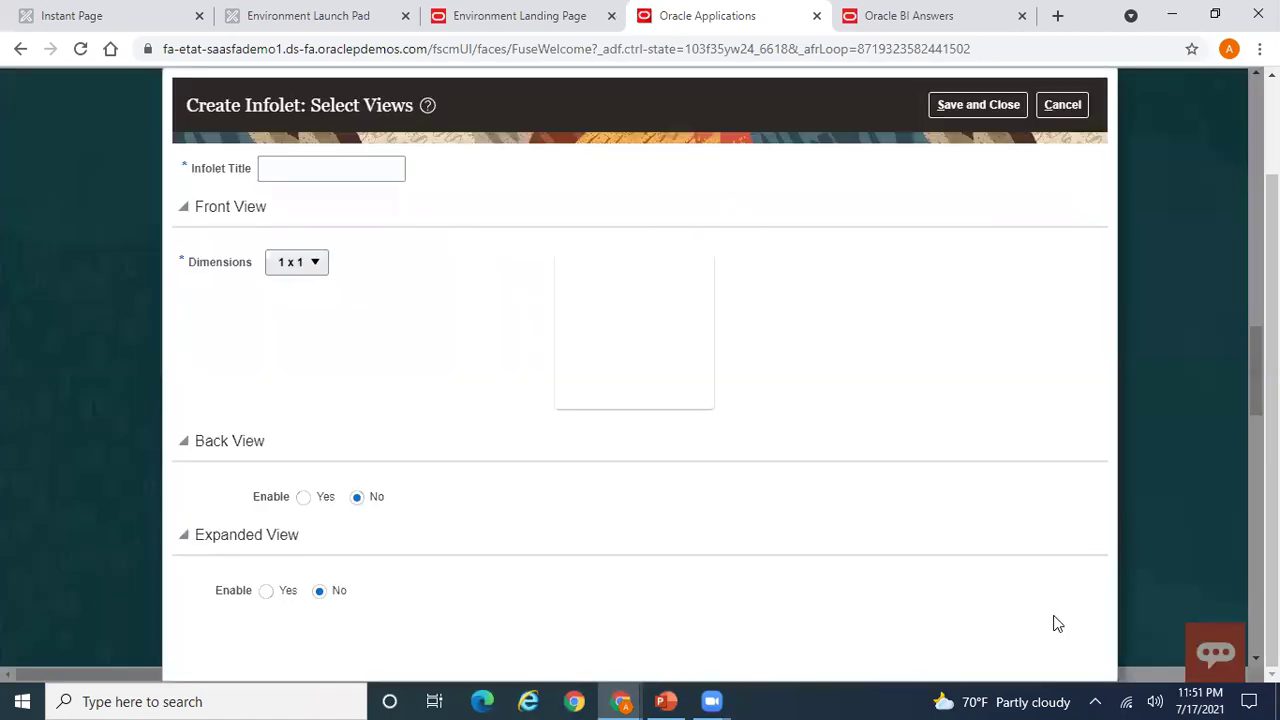
{"action": "left_click", "coordinate": [296, 171]}
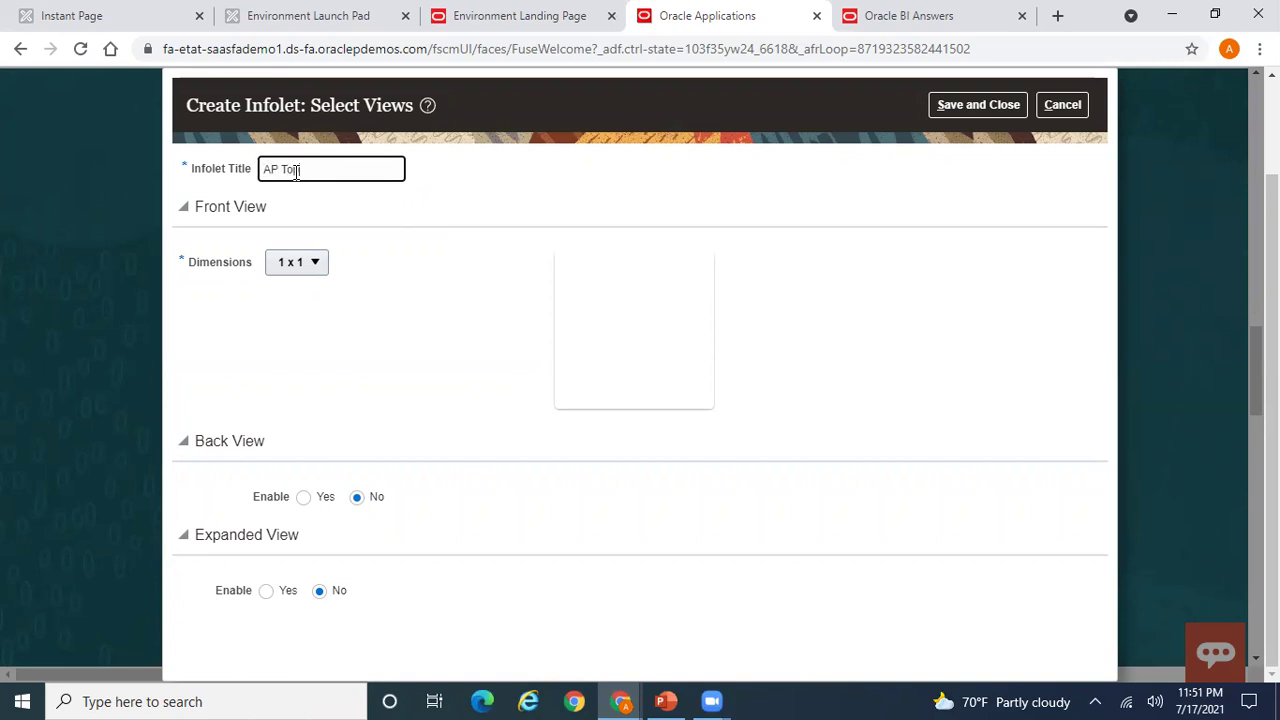
{"action": "type", "text": "uppliers List"}
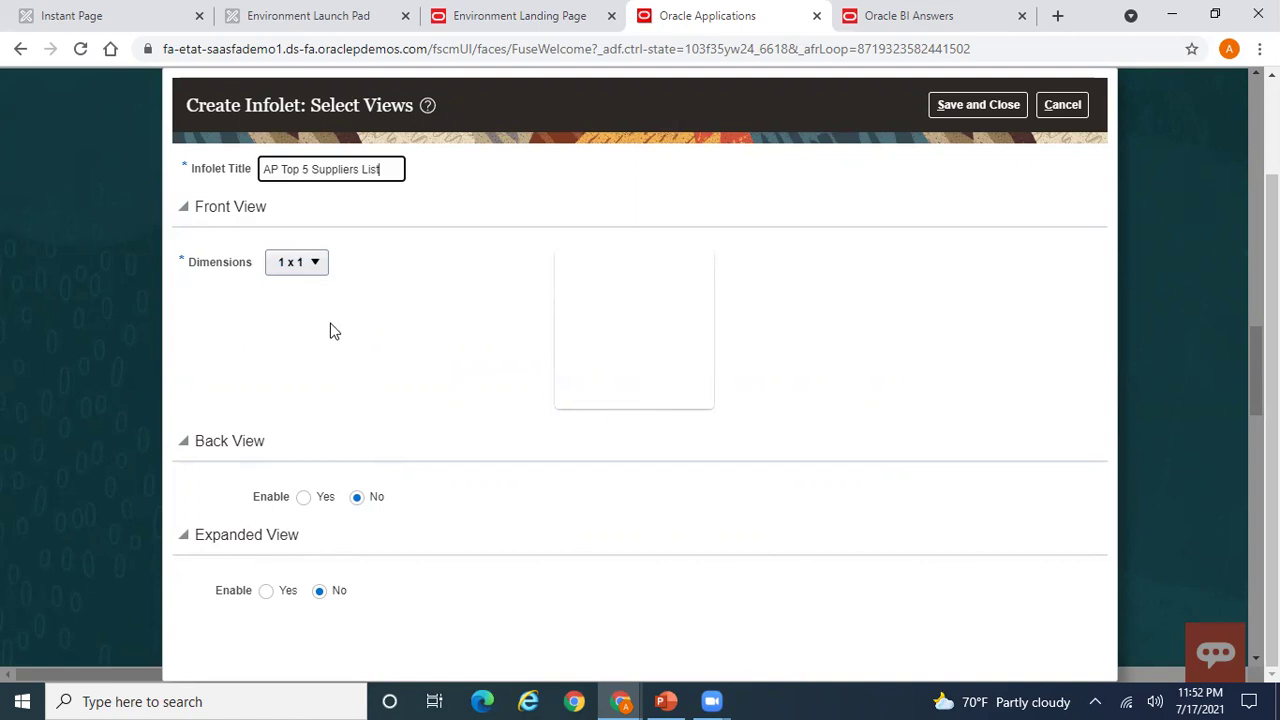
Step: Enable the new infolet's back view and set its front view dimensions to 2 x 3
{"action": "left_click", "coordinate": [305, 263]}
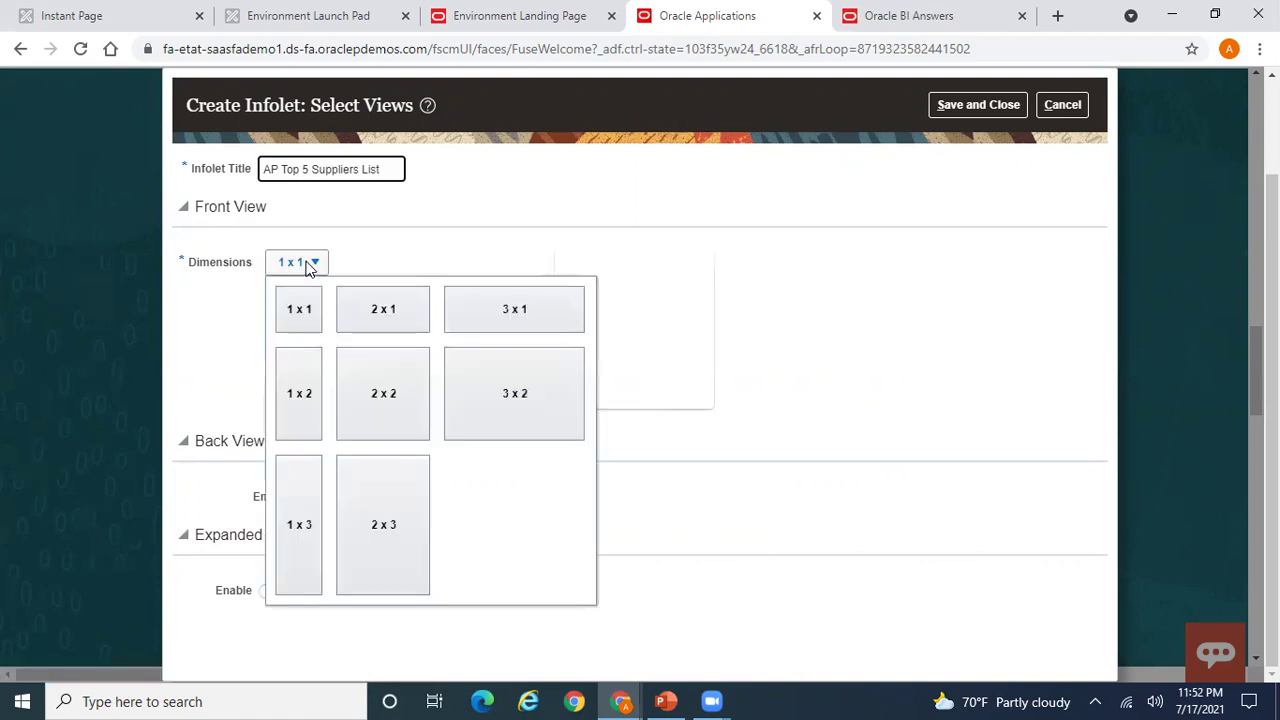
{"action": "left_click", "coordinate": [490, 375]}
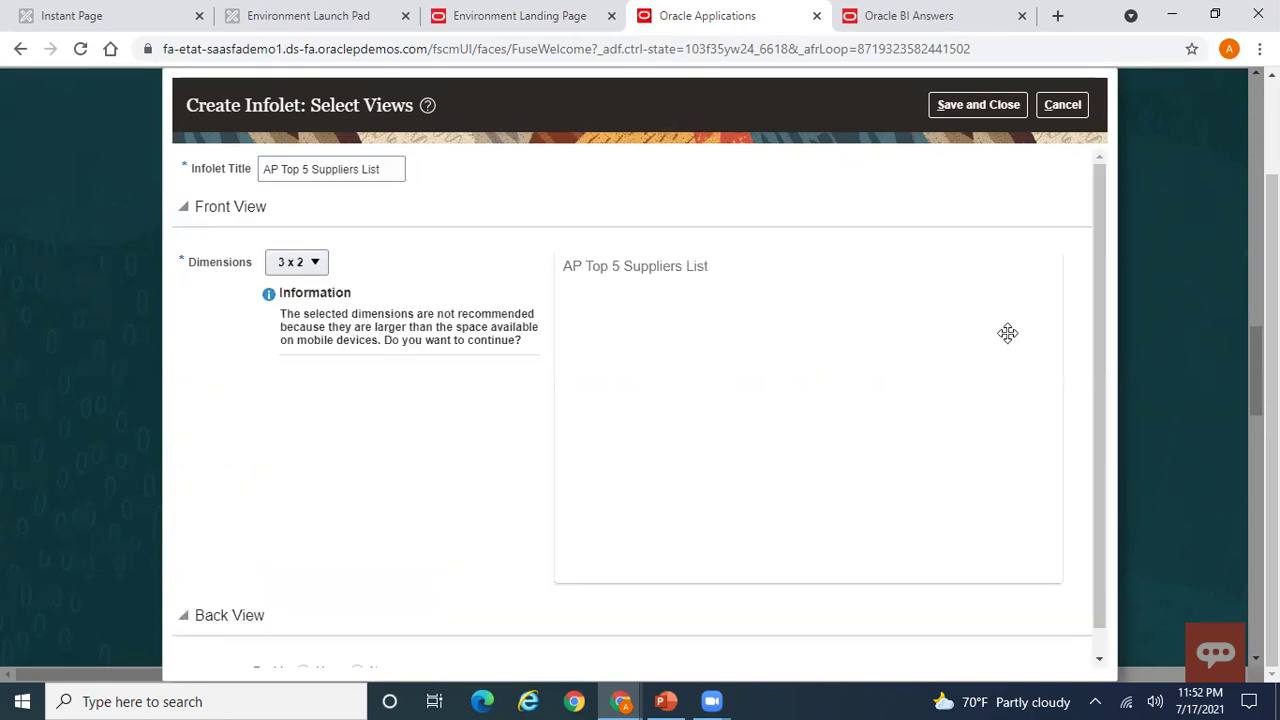
{"action": "scroll", "coordinate": [1098, 266], "scroll_direction": "down", "scroll_amount": 1}
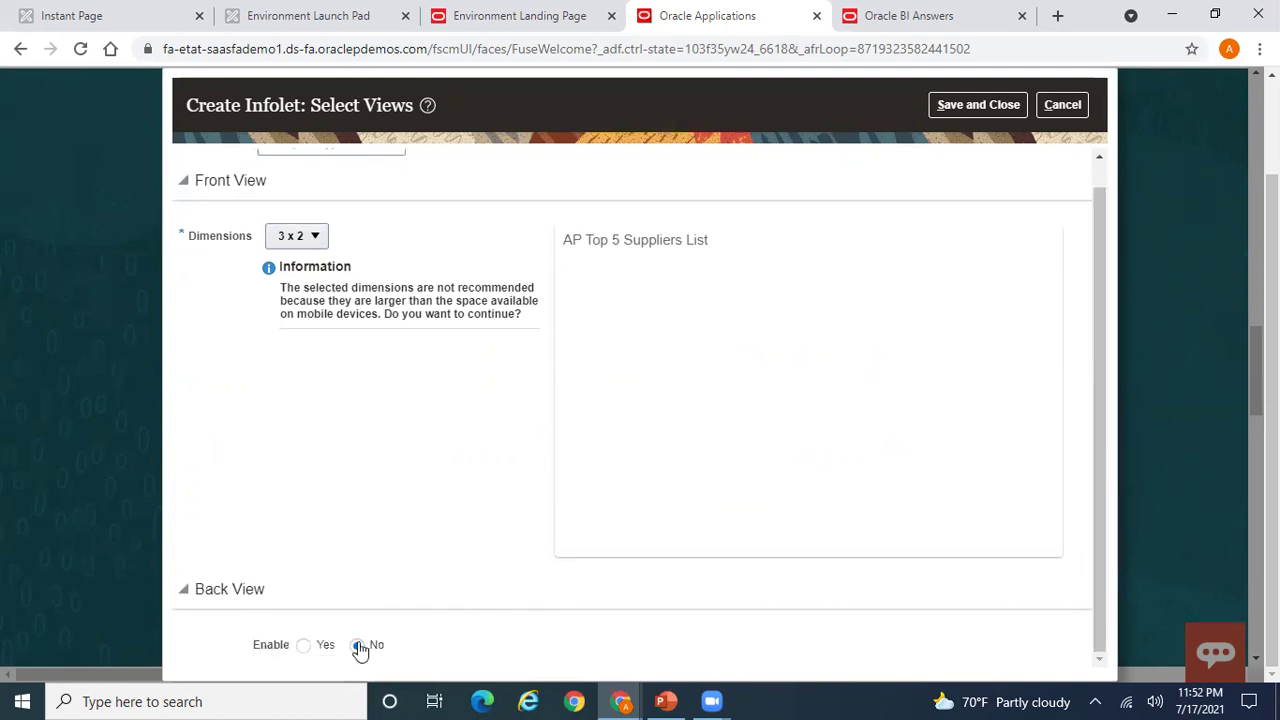
{"action": "left_click", "coordinate": [305, 646]}
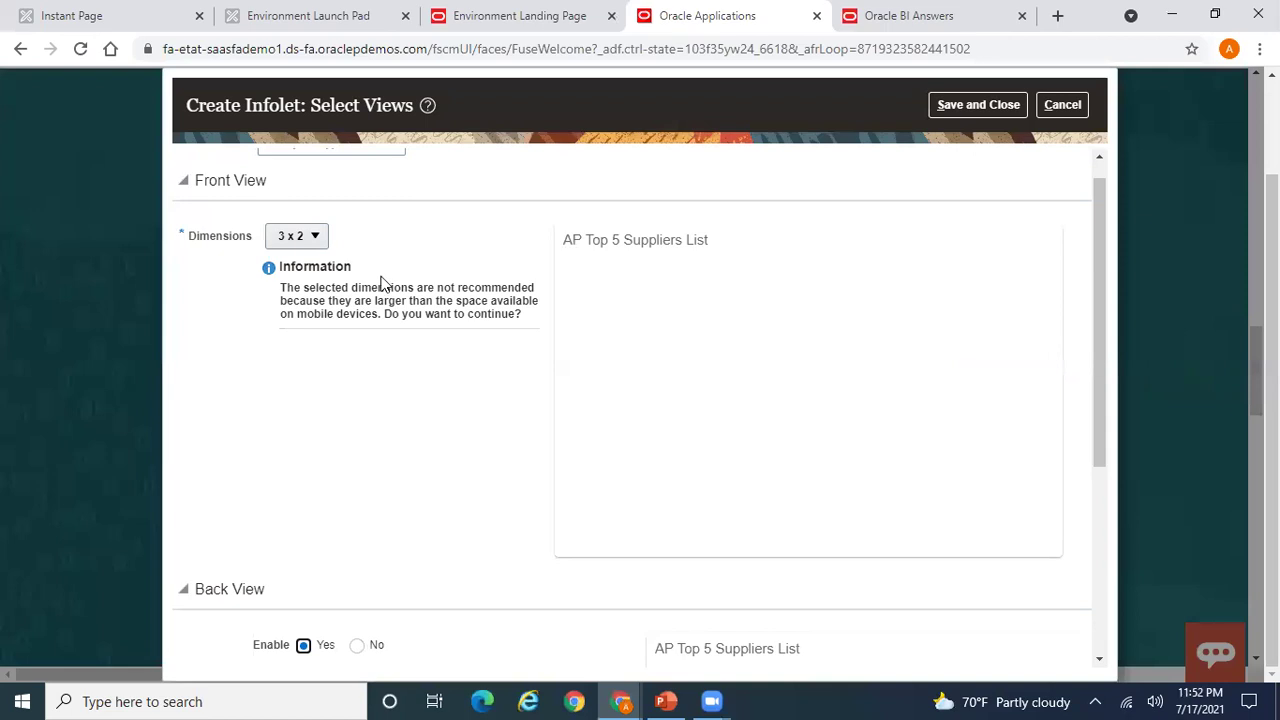
{"action": "left_click", "coordinate": [318, 245]}
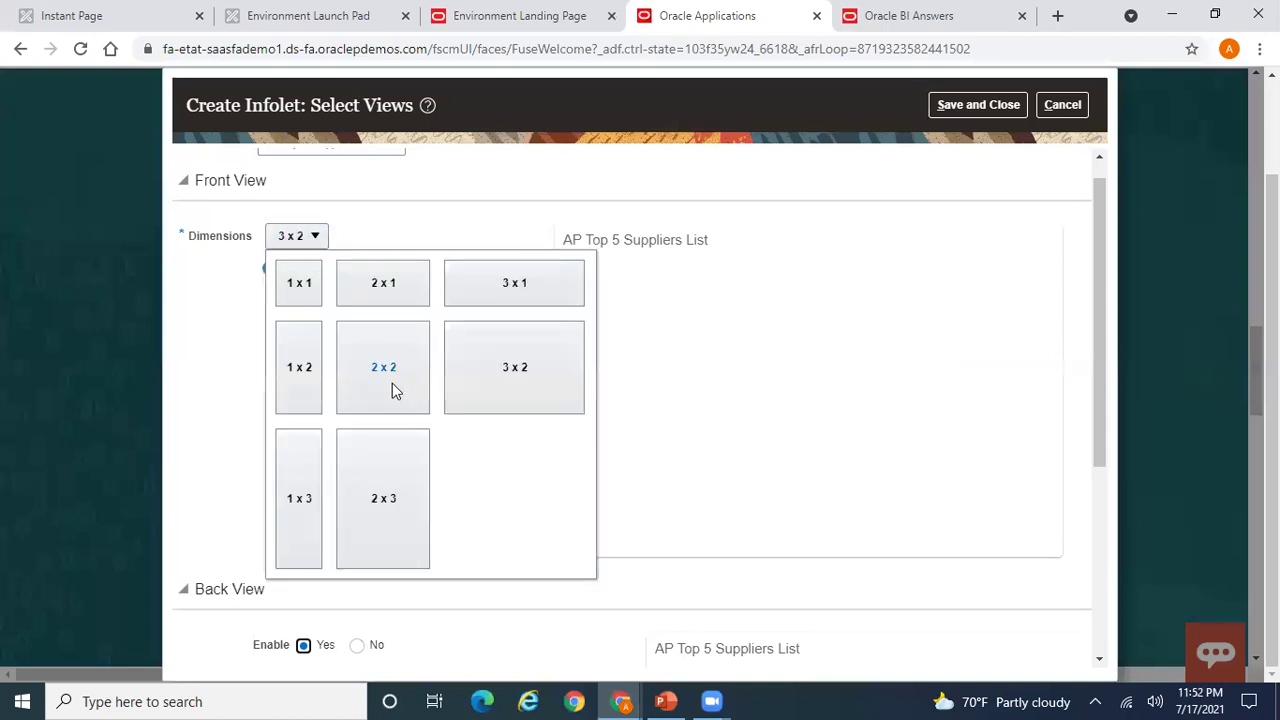
{"action": "left_click", "coordinate": [381, 496]}
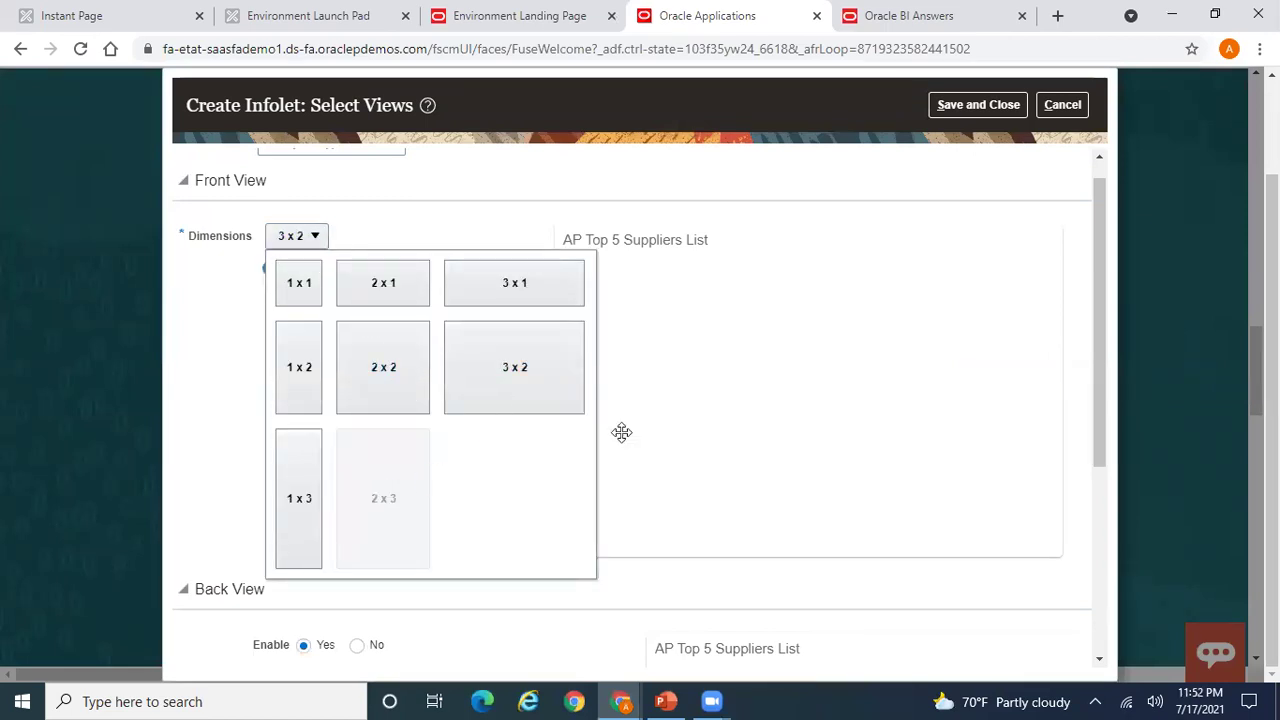
{"action": "left_click_drag", "start_coordinate": [1098, 279], "coordinate": [1096, 307]}
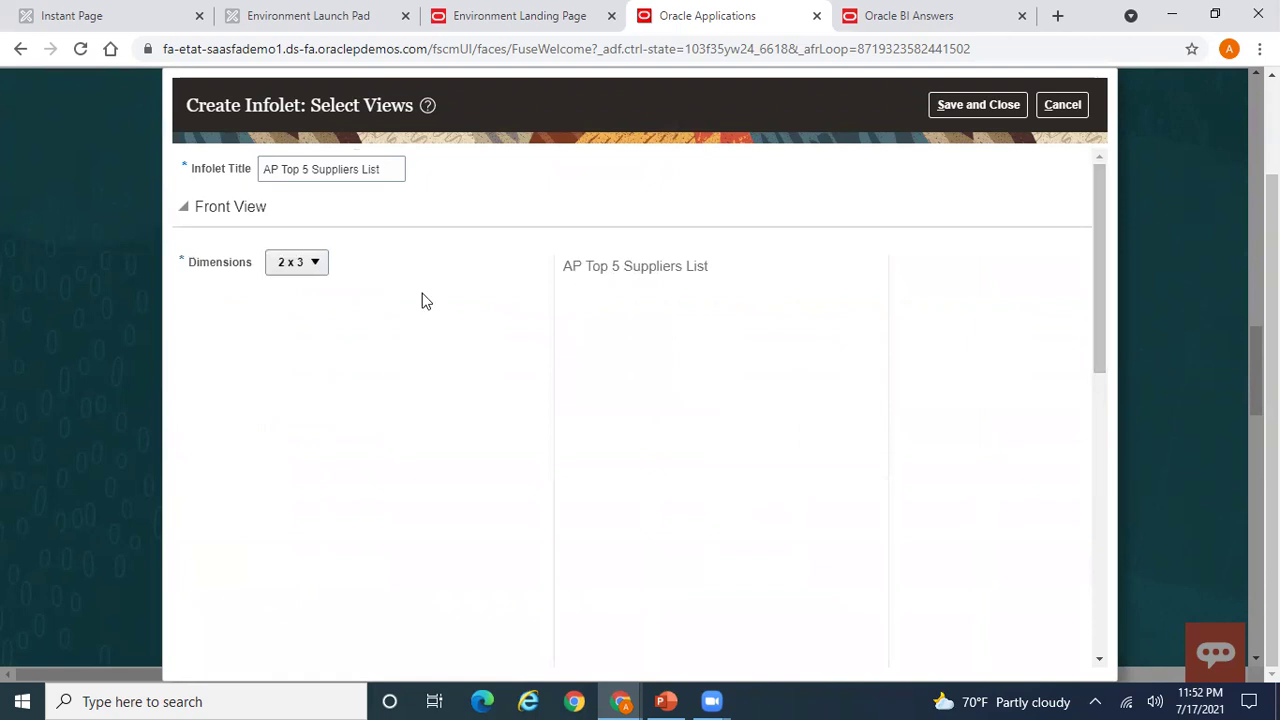
Step: Save the infolet with front view dimensions of 2 x 2 and an enabled expanded view of 2 x 3
{"action": "left_click", "coordinate": [322, 265]}
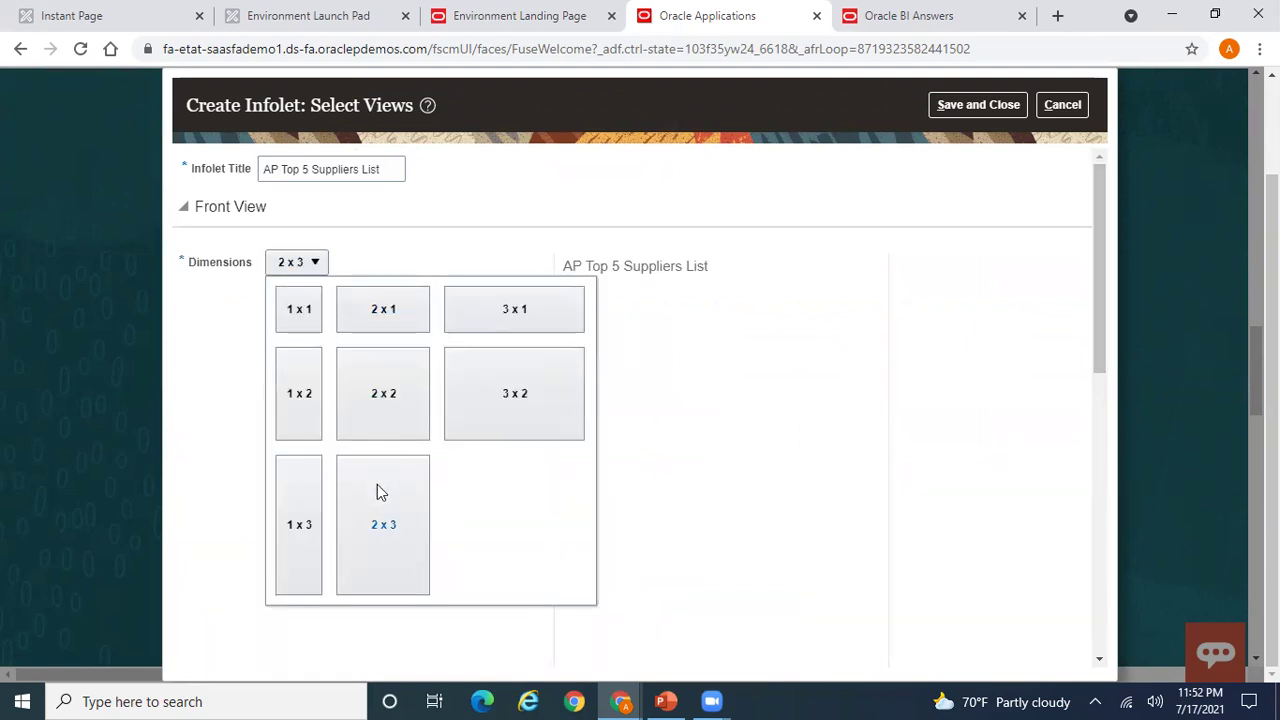
{"action": "left_click", "coordinate": [388, 424]}
{"action": "left_click_drag", "start_coordinate": [1099, 289], "coordinate": [1130, 583]}
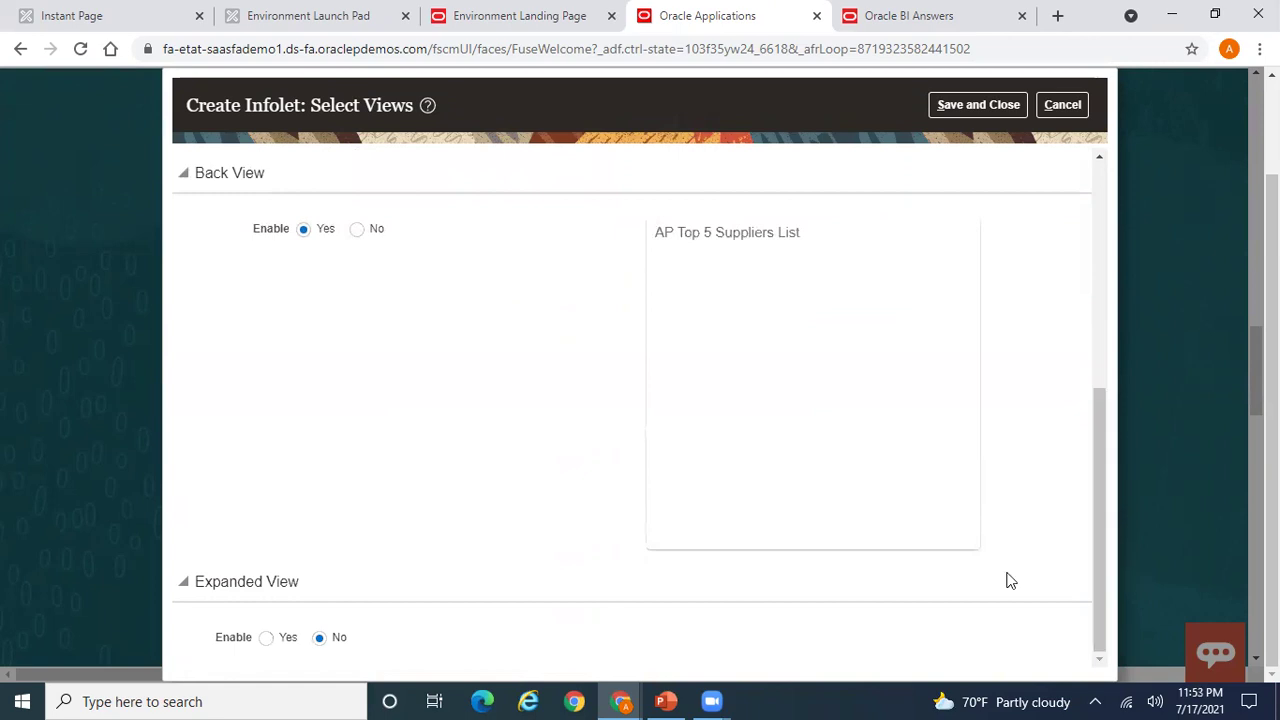
{"action": "left_click", "coordinate": [267, 638]}
{"action": "left_click_drag", "start_coordinate": [1099, 428], "coordinate": [1130, 604]}
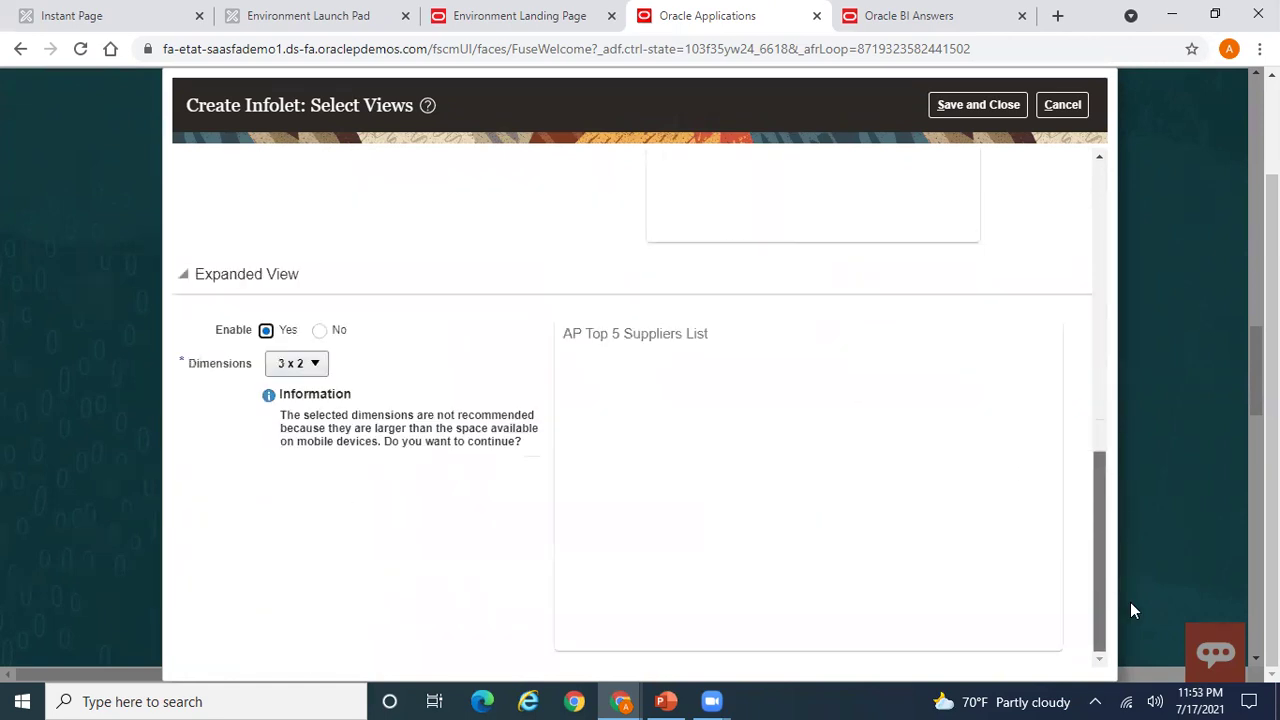
{"action": "left_click", "coordinate": [297, 364]}
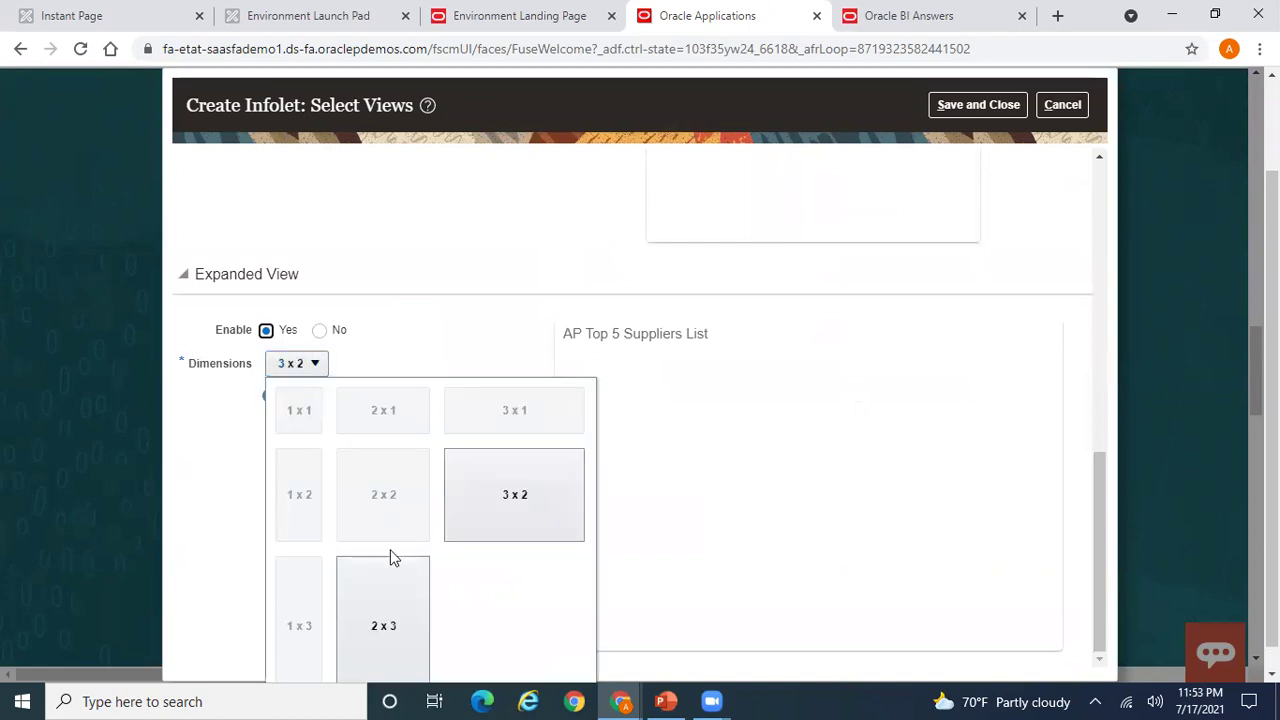
{"action": "left_click", "coordinate": [398, 616]}
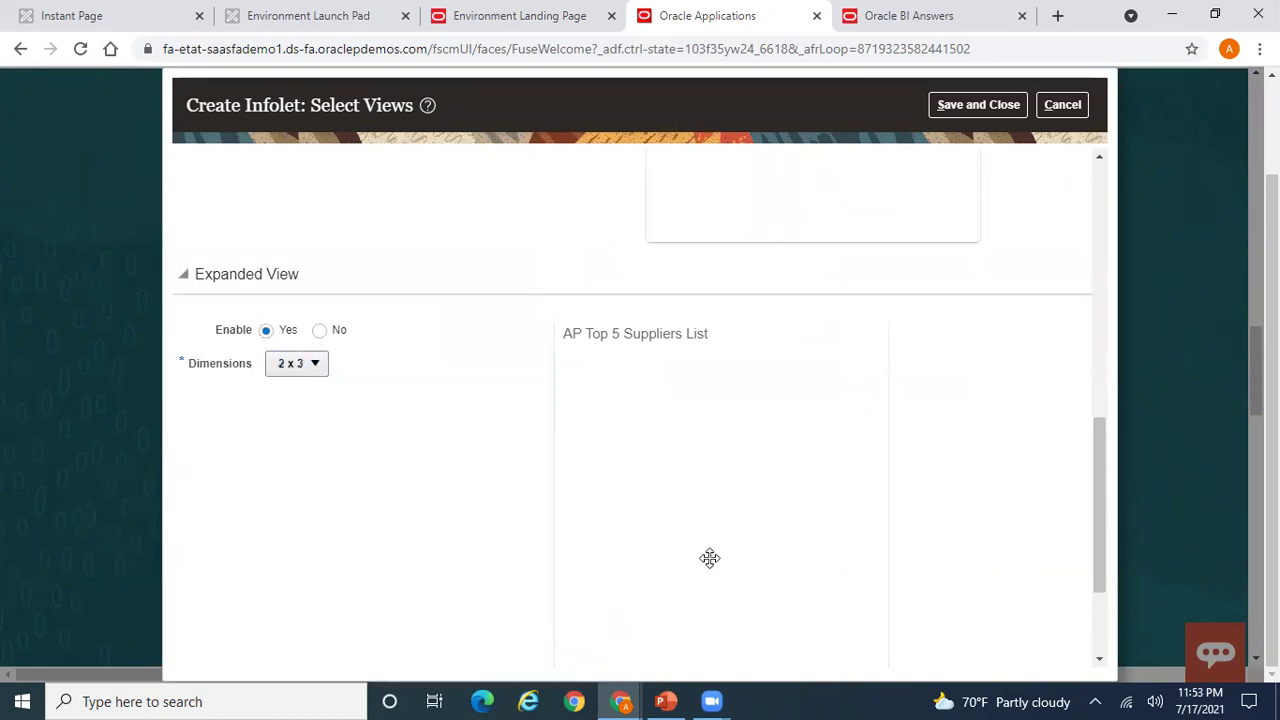
{"action": "left_click_drag", "start_coordinate": [1093, 510], "coordinate": [1107, 243]}
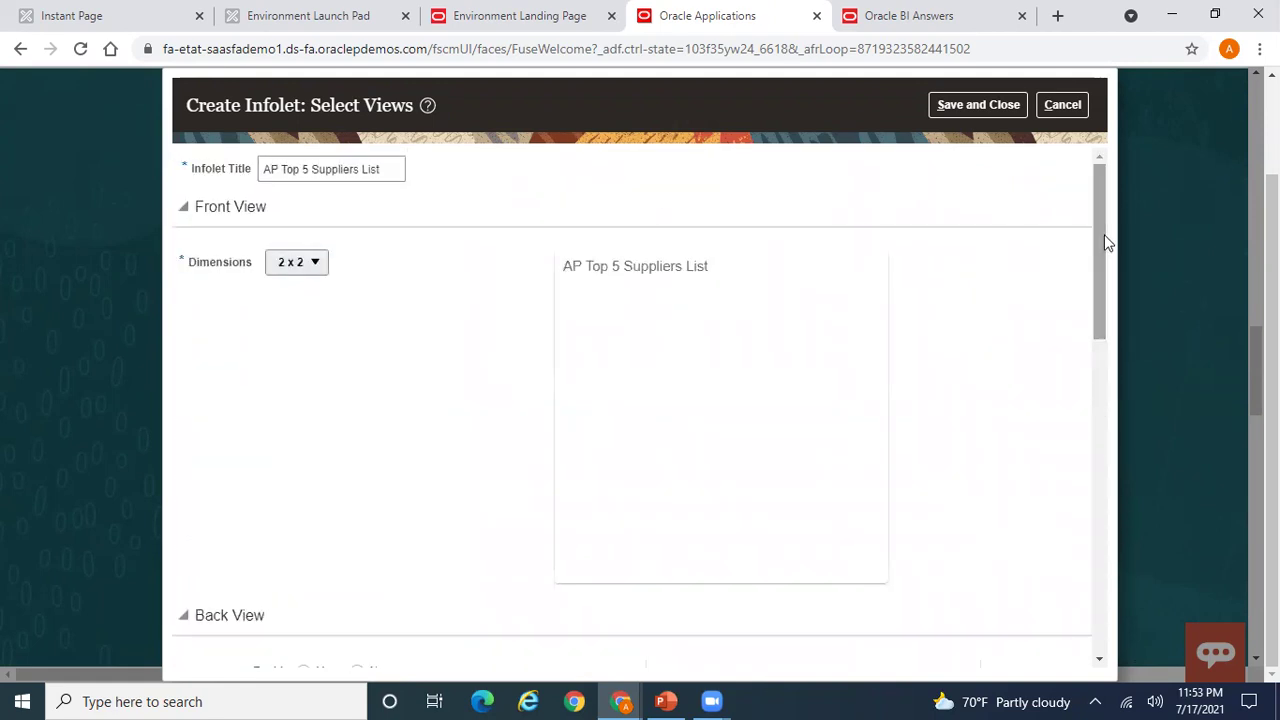
{"action": "left_click", "coordinate": [980, 107]}
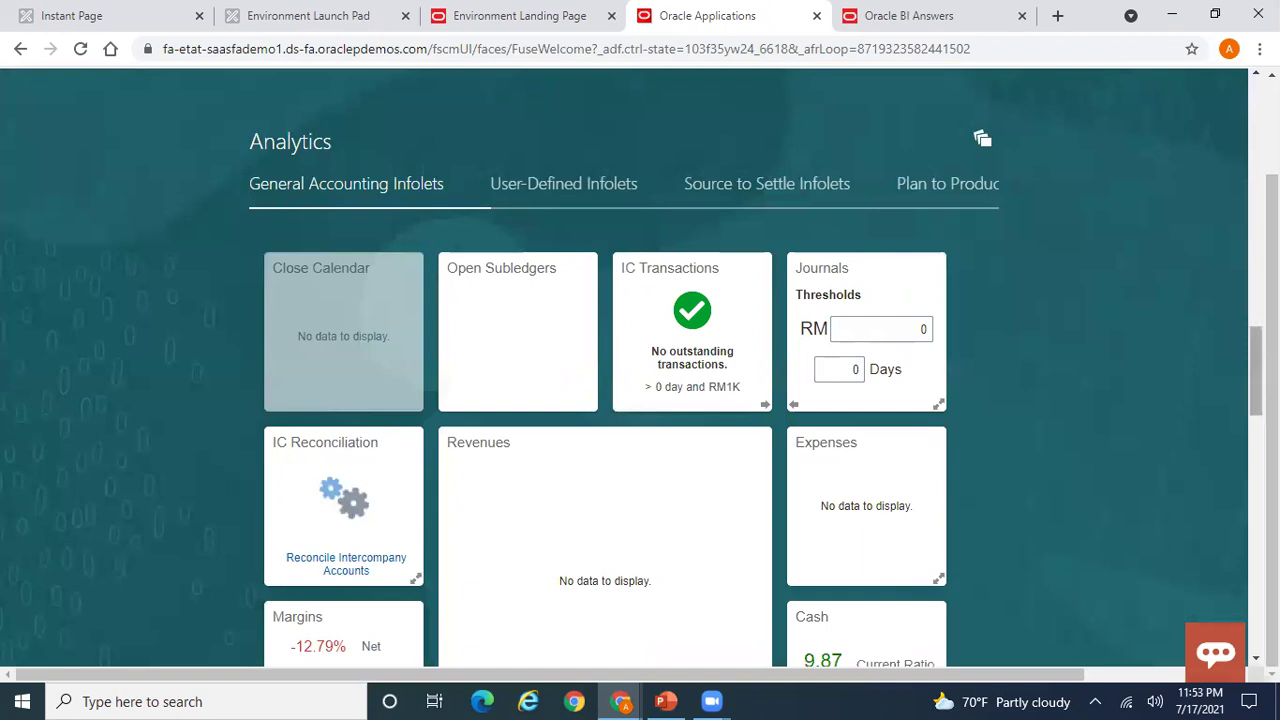
Step: Add the Top 5 Suppliers Bar Chart from the OBIEERepository shared folder Custom > Class Infolets to the AP Top 5 Suppliers List front view
{"action": "scroll", "coordinate": [605, 400], "scroll_direction": "down", "scroll_amount": 15}
{"action": "scroll", "coordinate": [856, 297], "scroll_direction": "down", "scroll_amount": 3}
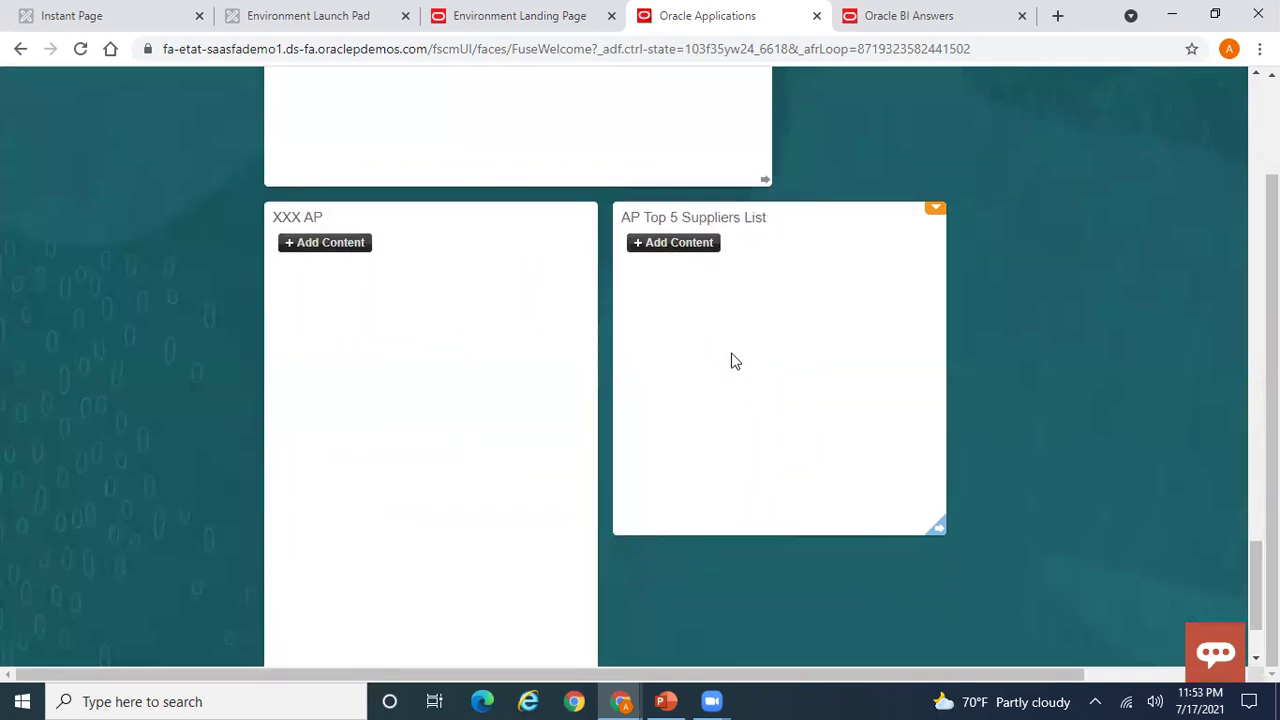
{"action": "left_click", "coordinate": [672, 243]}
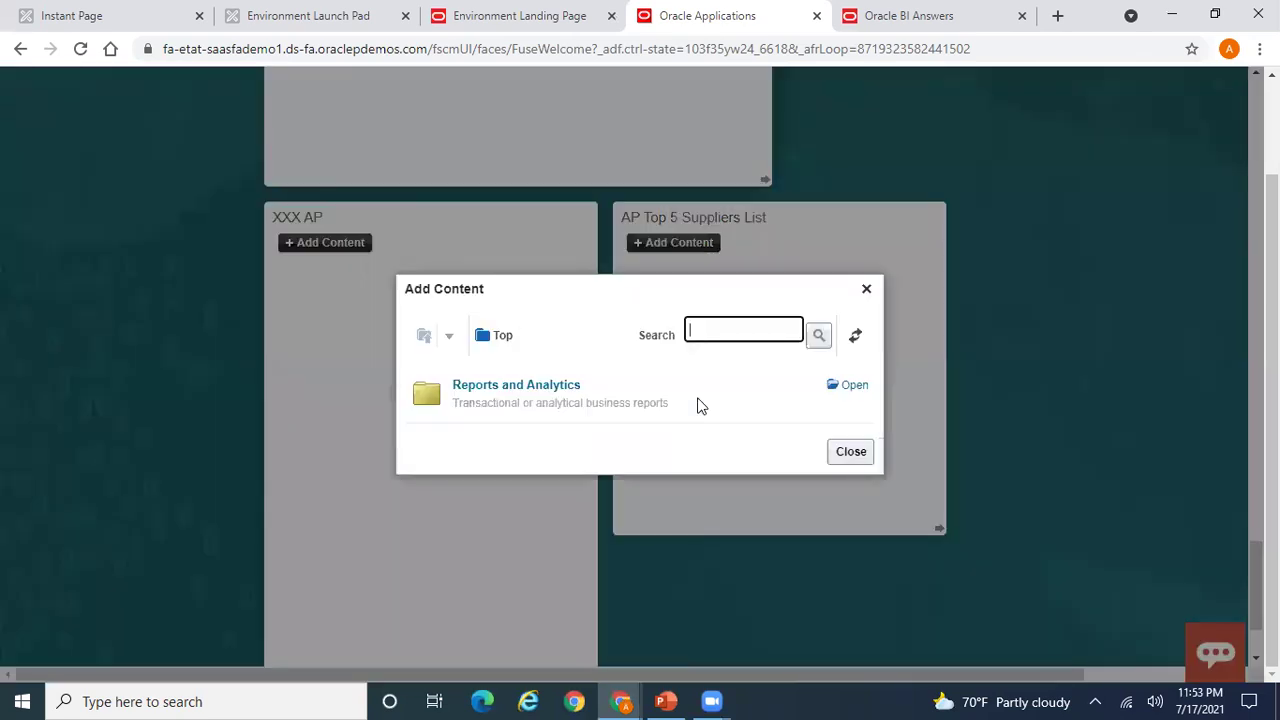
{"action": "left_click", "coordinate": [559, 386]}
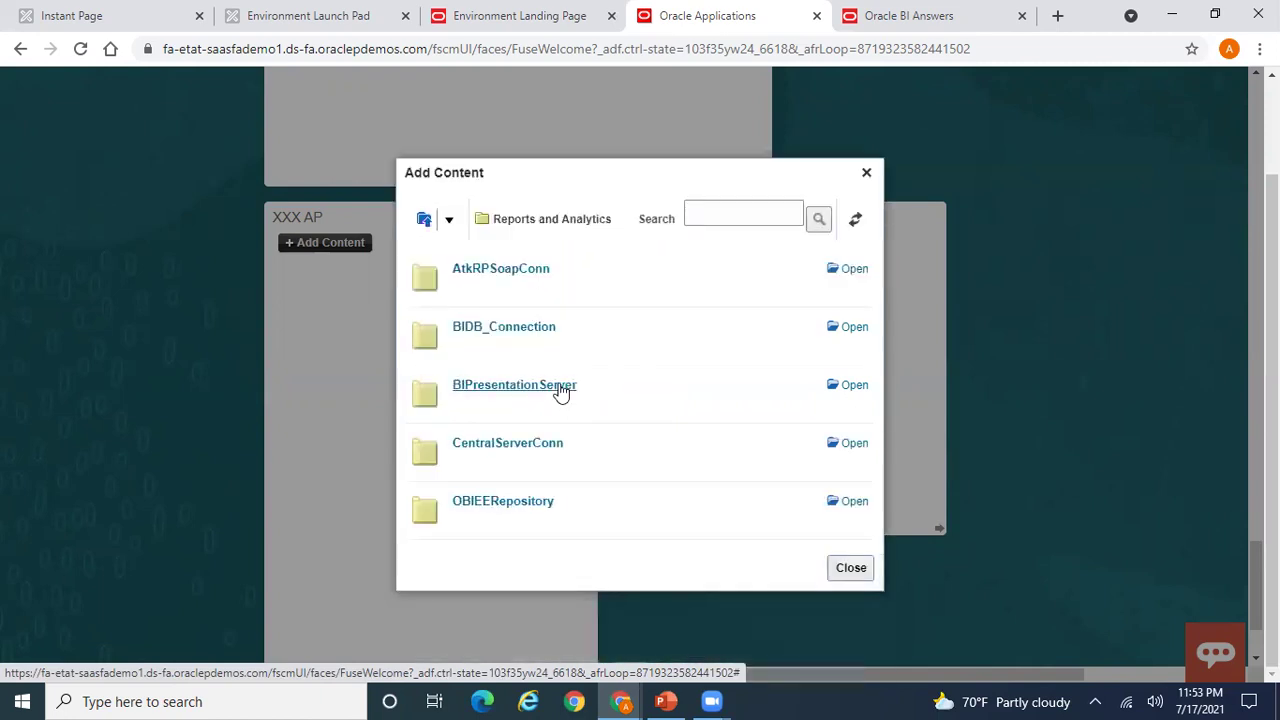
{"action": "left_click", "coordinate": [529, 502]}
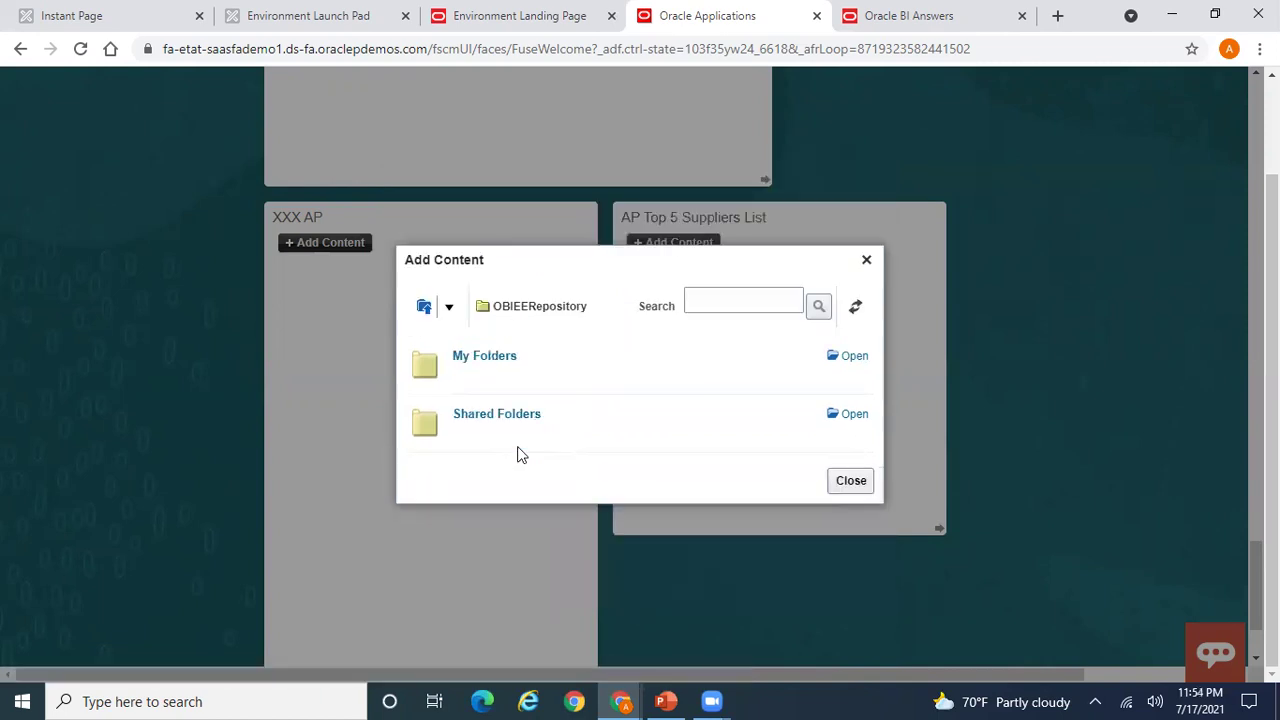
{"action": "left_click", "coordinate": [506, 414]}
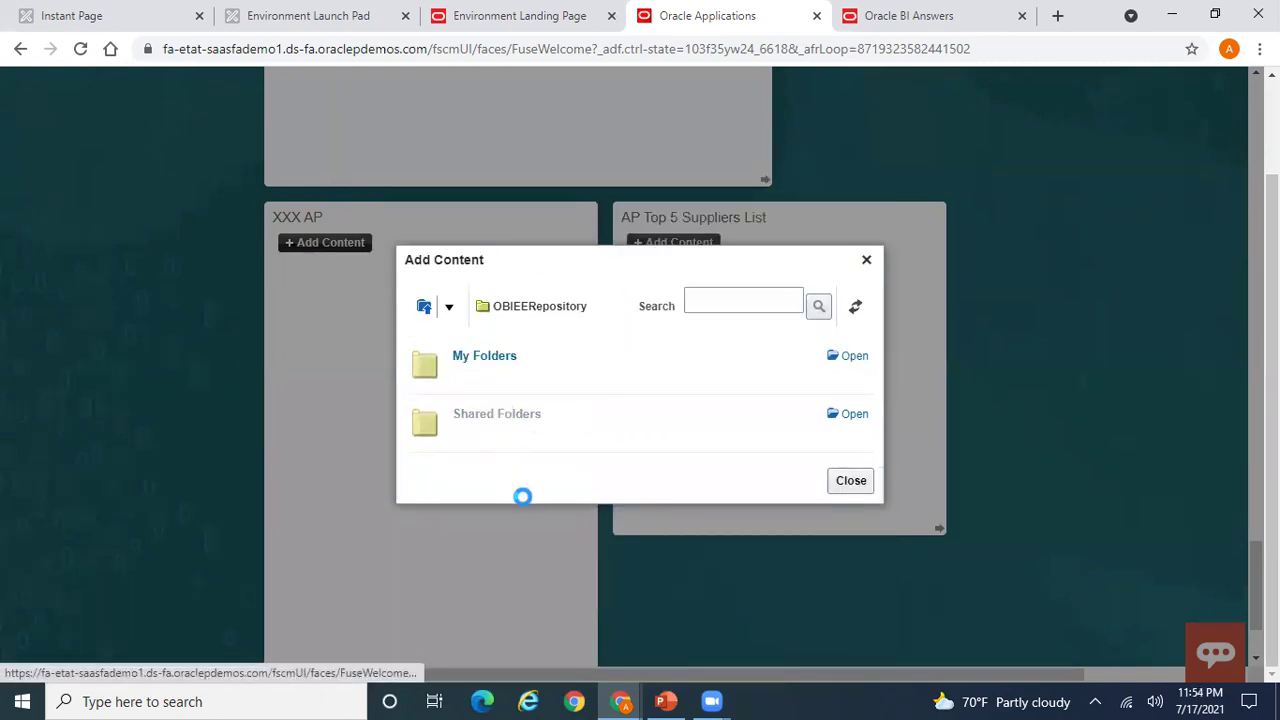
{"action": "left_click", "coordinate": [482, 408]}
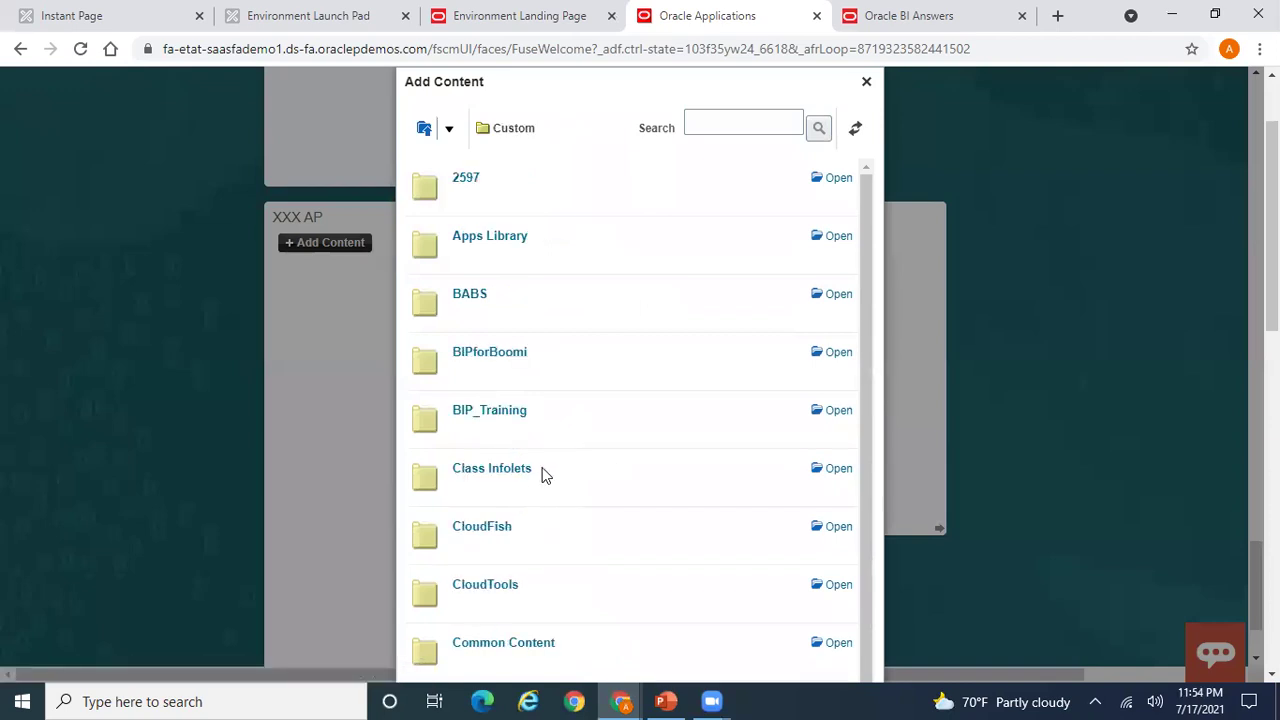
{"action": "left_click", "coordinate": [512, 470]}
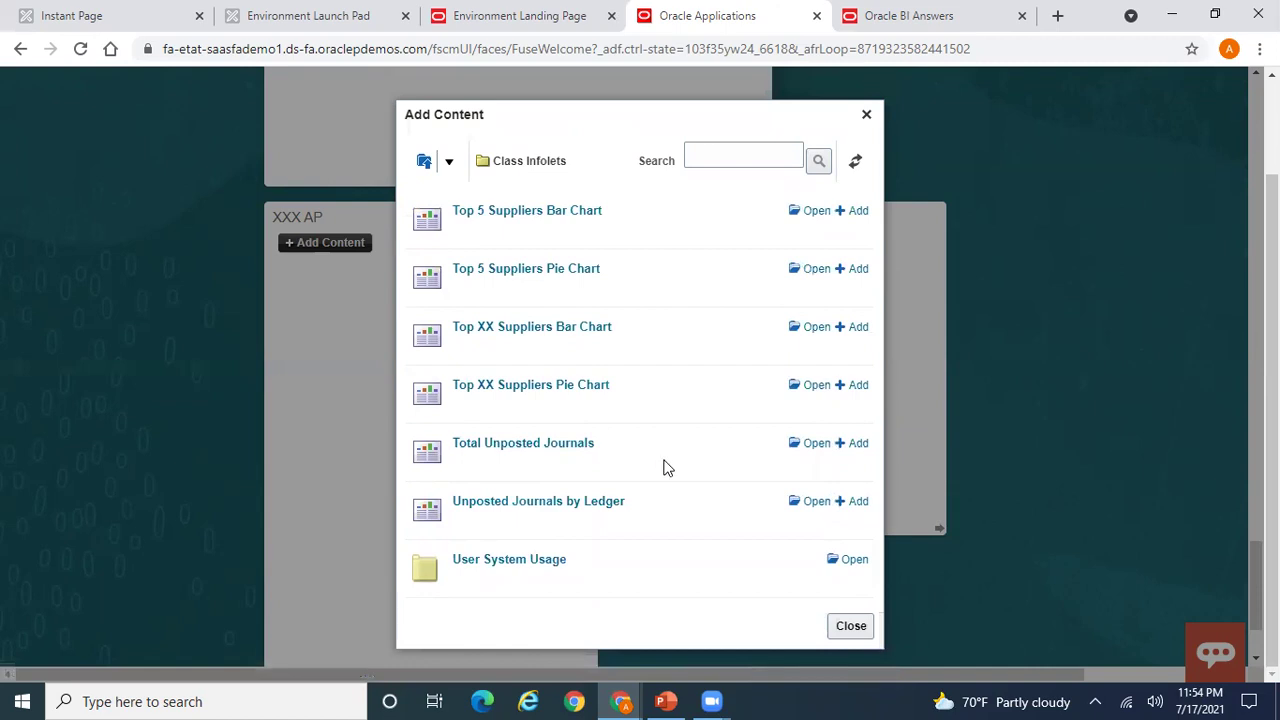
{"action": "left_click", "coordinate": [860, 213]}
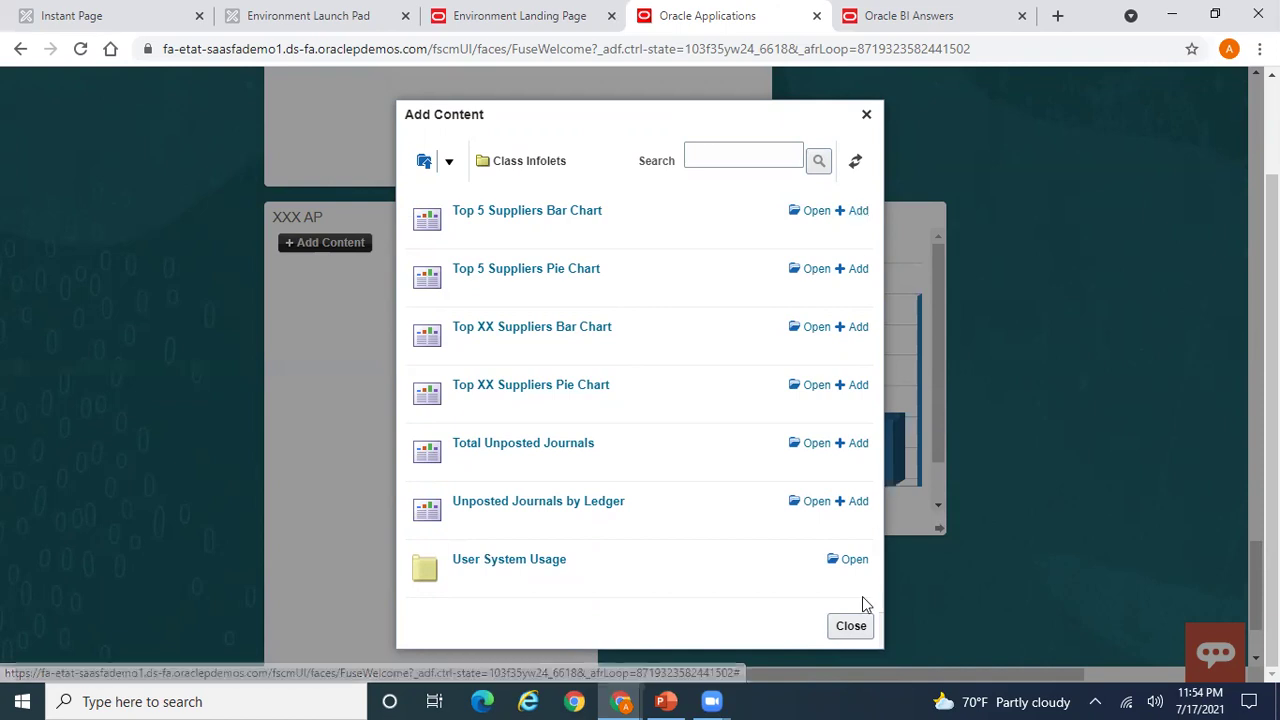
{"action": "left_click", "coordinate": [851, 626]}
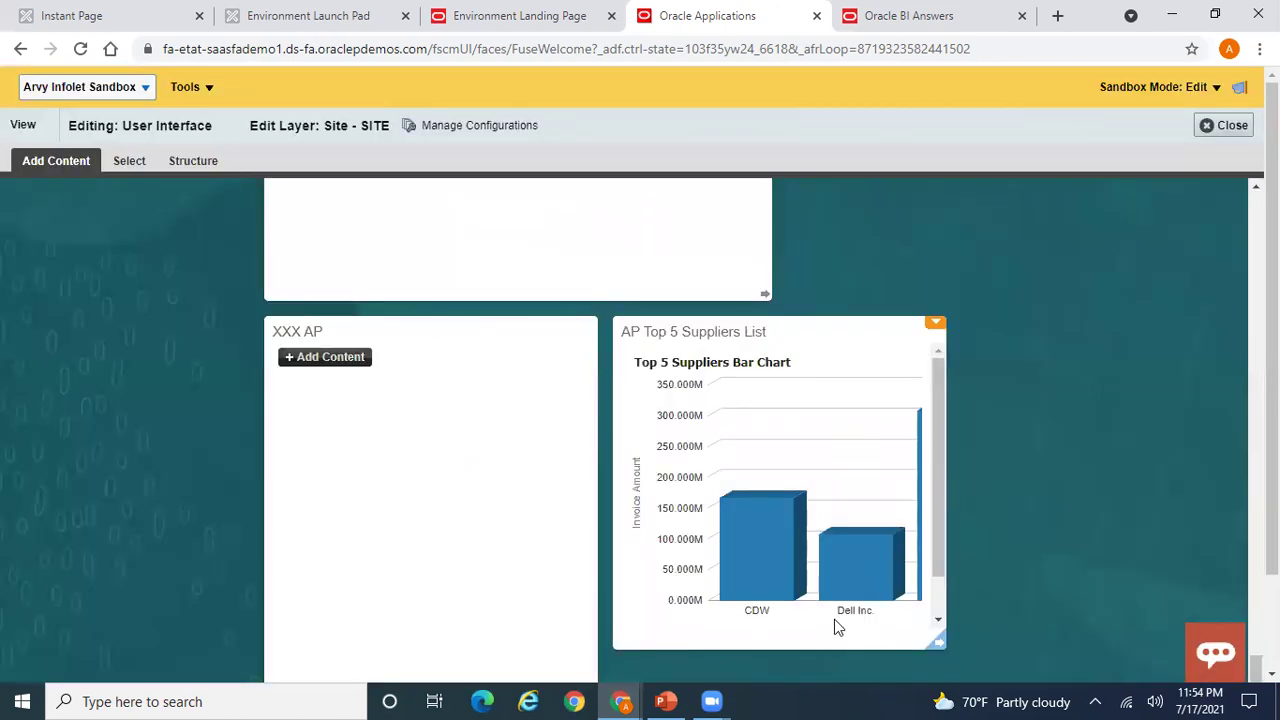
Step: Add the Top 5 Suppliers Pie Chart from the Class Infolets folder to the AP Top 5 Suppliers List infolet's back view
{"action": "mouse_move", "coordinate": [815, 590]}
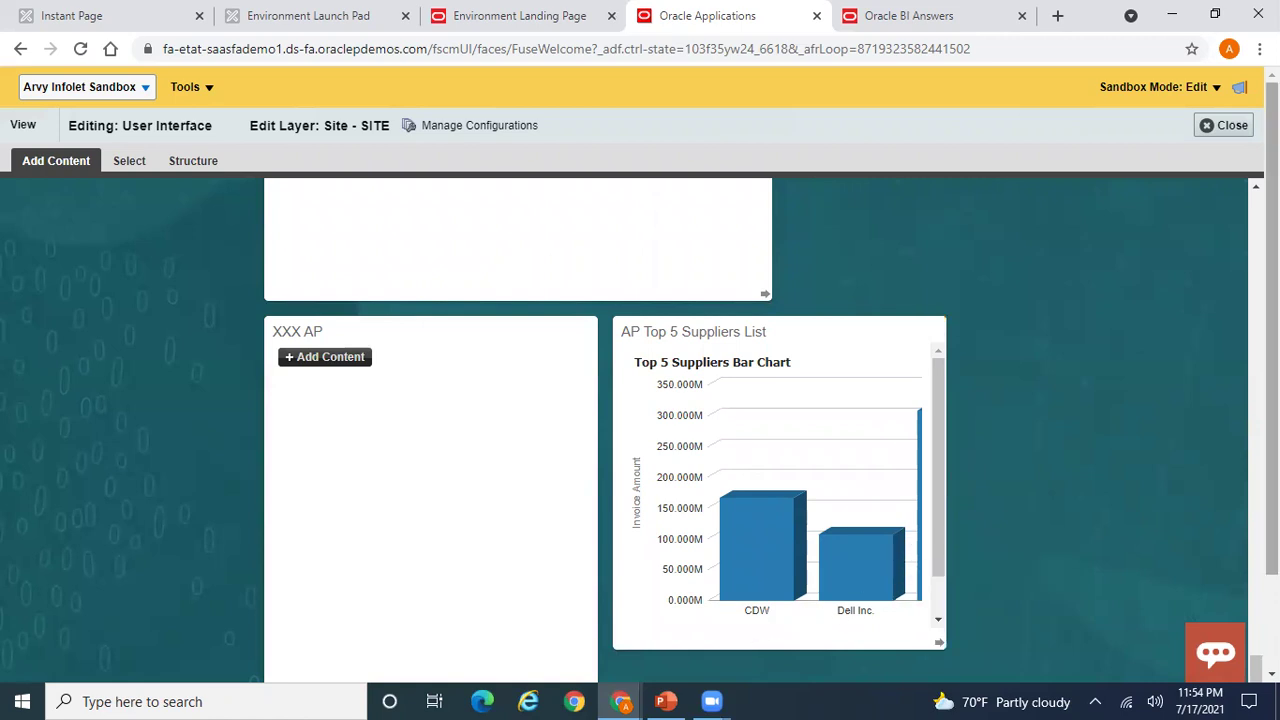
{"action": "scroll", "coordinate": [880, 560], "scroll_direction": "down", "scroll_amount": 1}
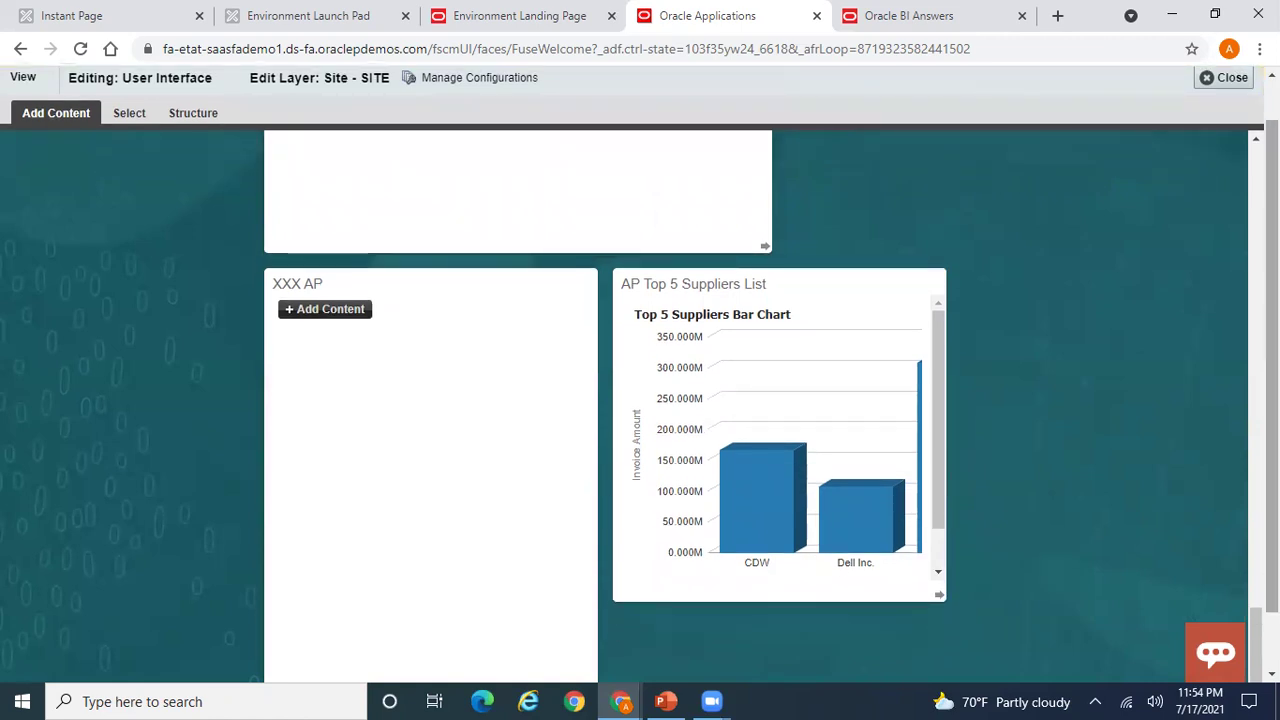
{"action": "mouse_move", "coordinate": [937, 553]}
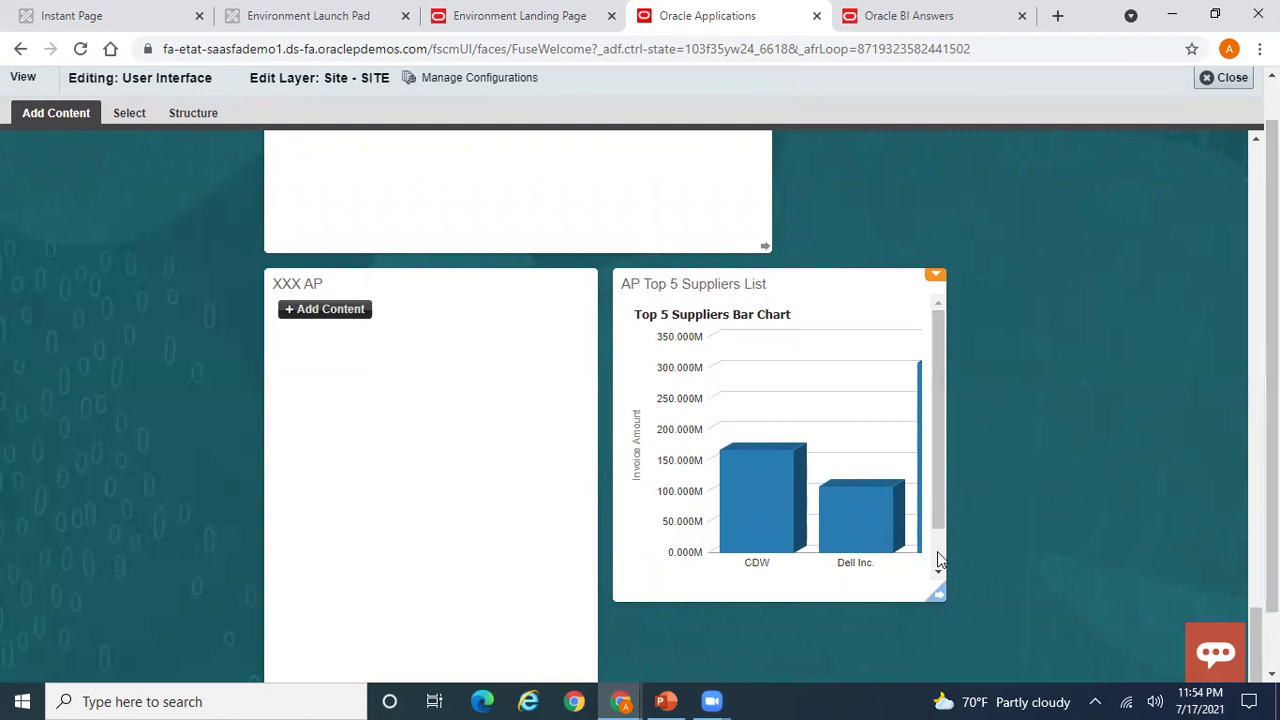
{"action": "mouse_move", "coordinate": [850, 558]}
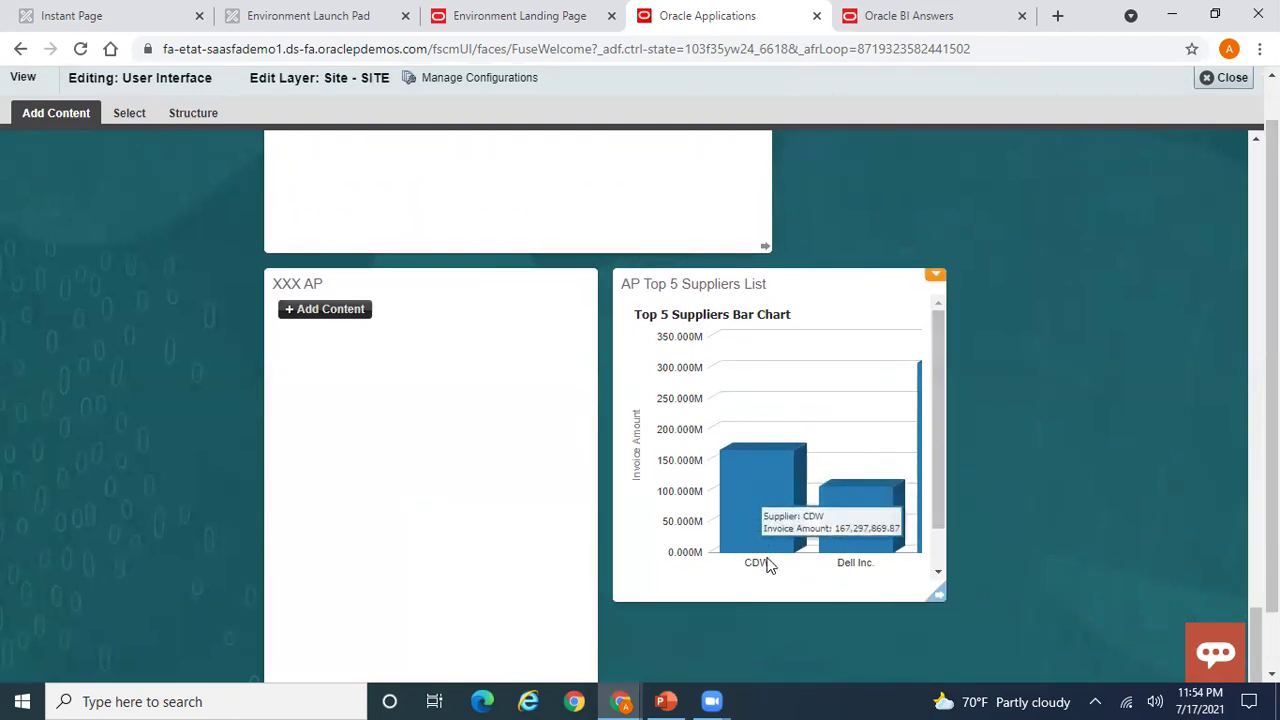
{"action": "left_click", "coordinate": [937, 596]}
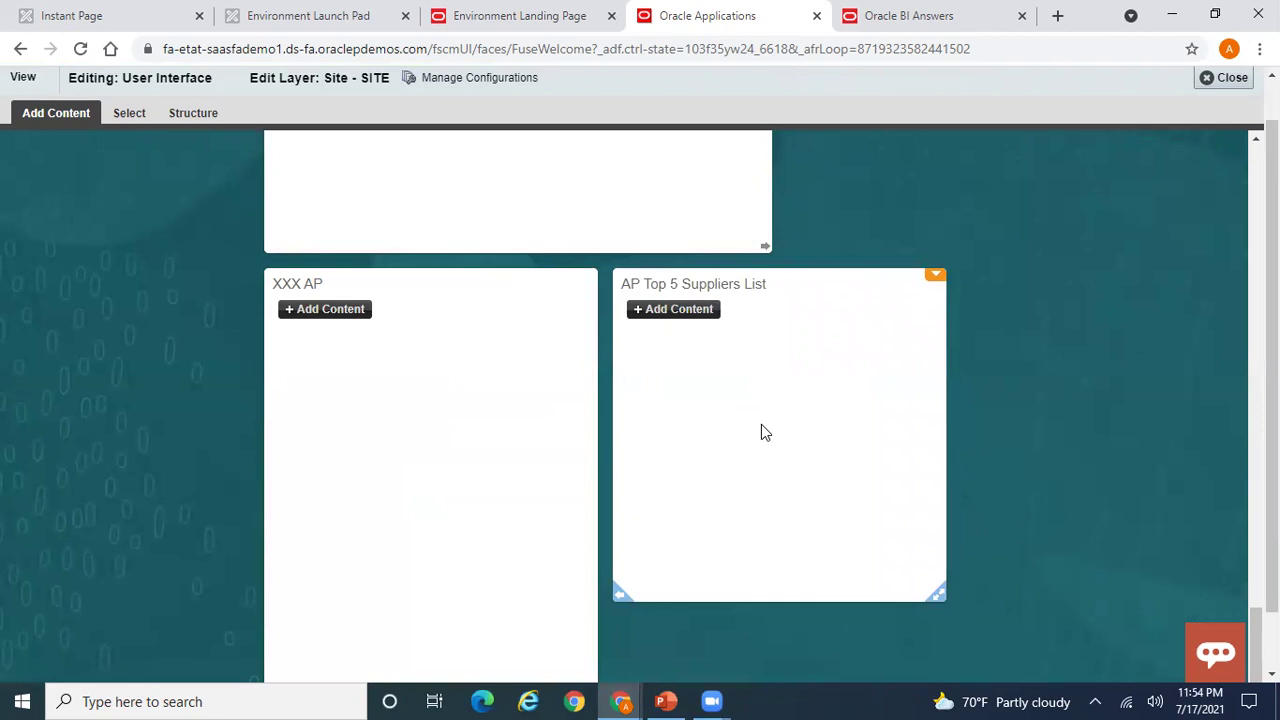
{"action": "left_click", "coordinate": [680, 310]}
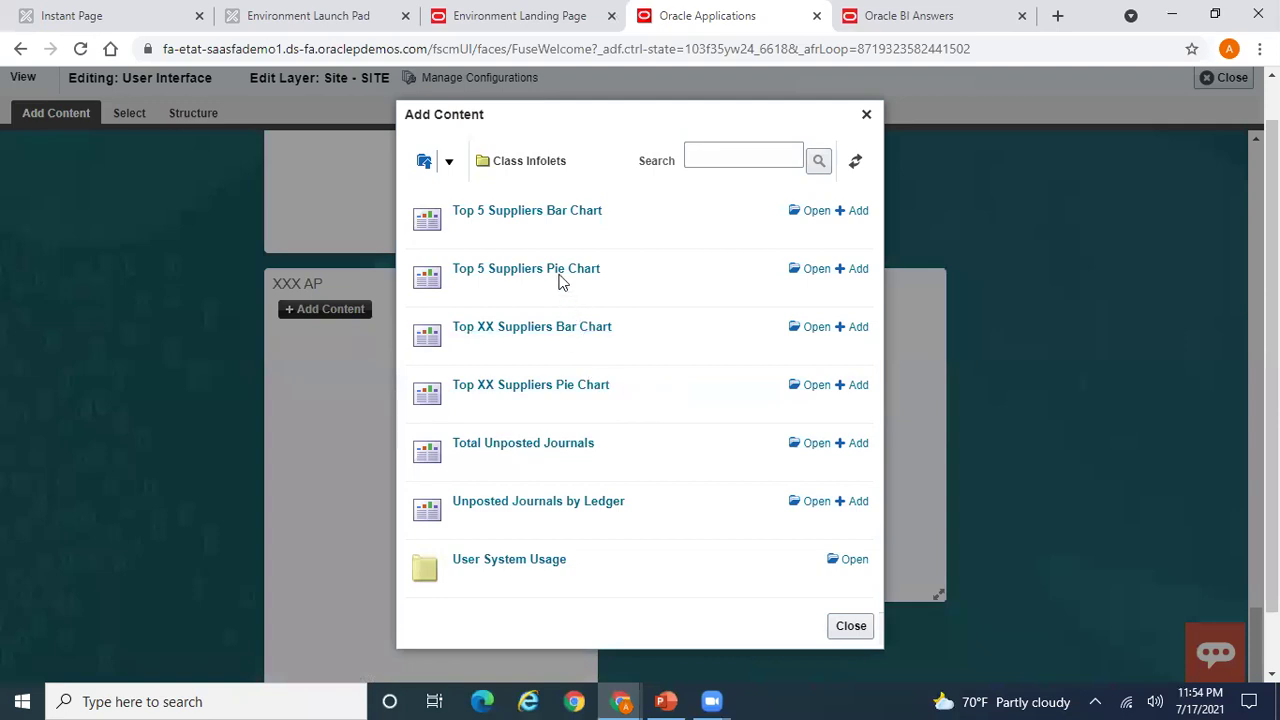
{"action": "left_click", "coordinate": [857, 270]}
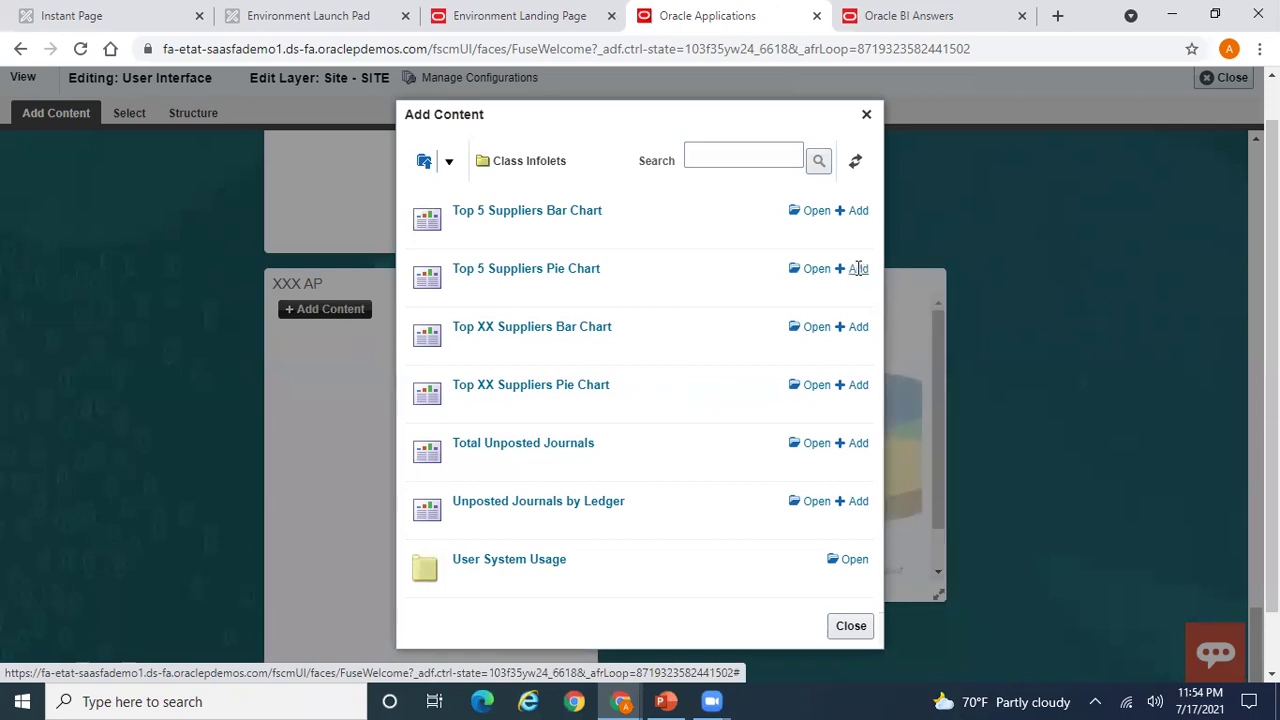
{"action": "left_click", "coordinate": [851, 625]}
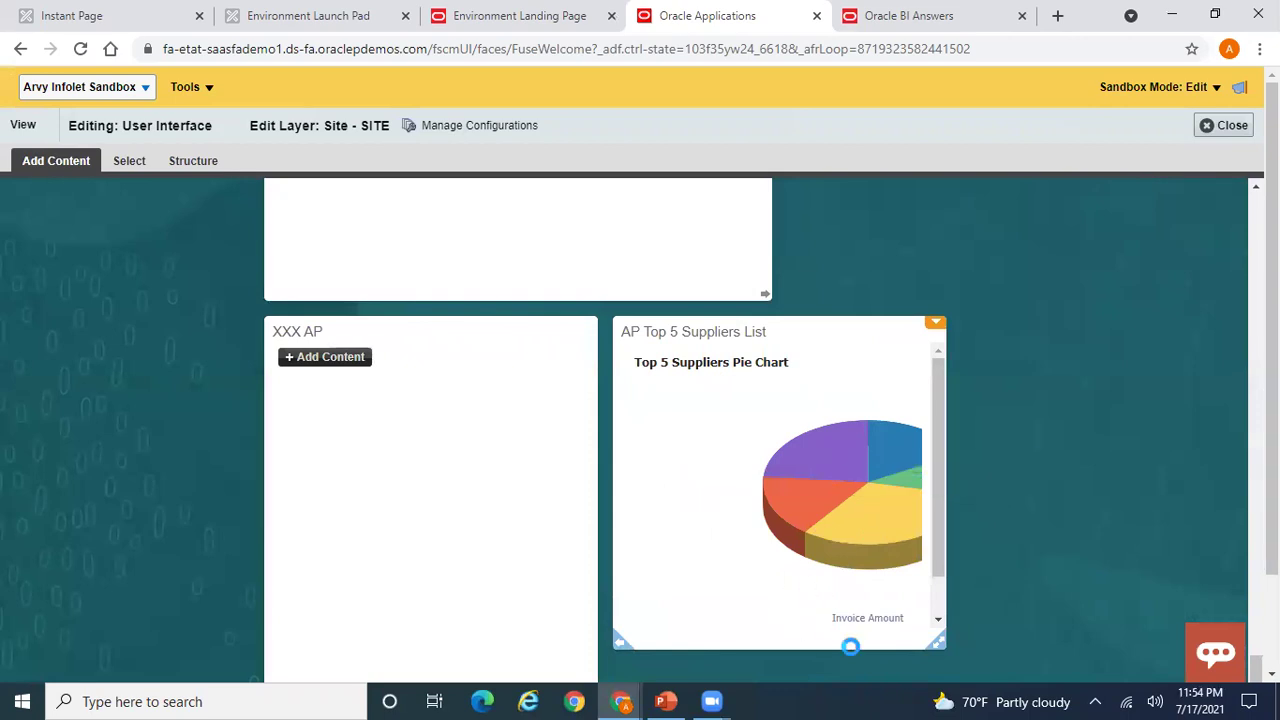
Step: Look at the AP Top 5 Suppliers List infolet's expanded view and return through the back view to the front view
{"action": "left_click", "coordinate": [937, 645]}
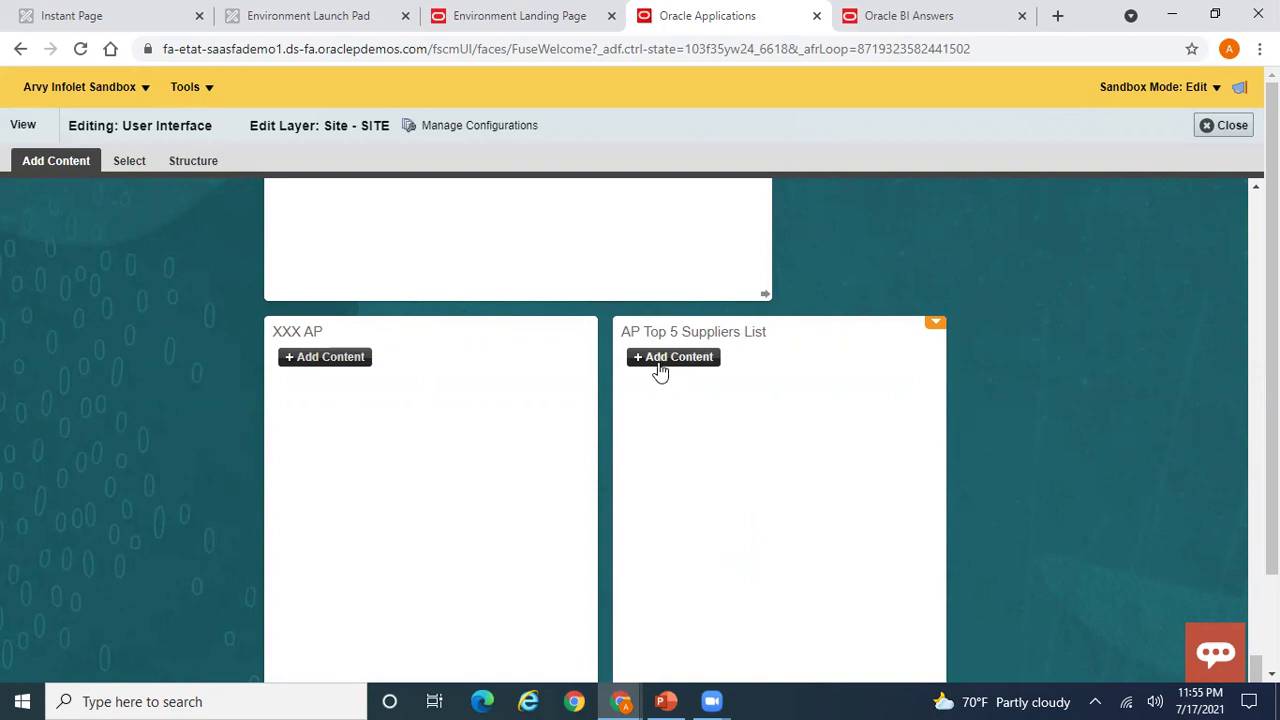
{"action": "scroll", "coordinate": [1109, 506], "scroll_direction": "down", "scroll_amount": 2}
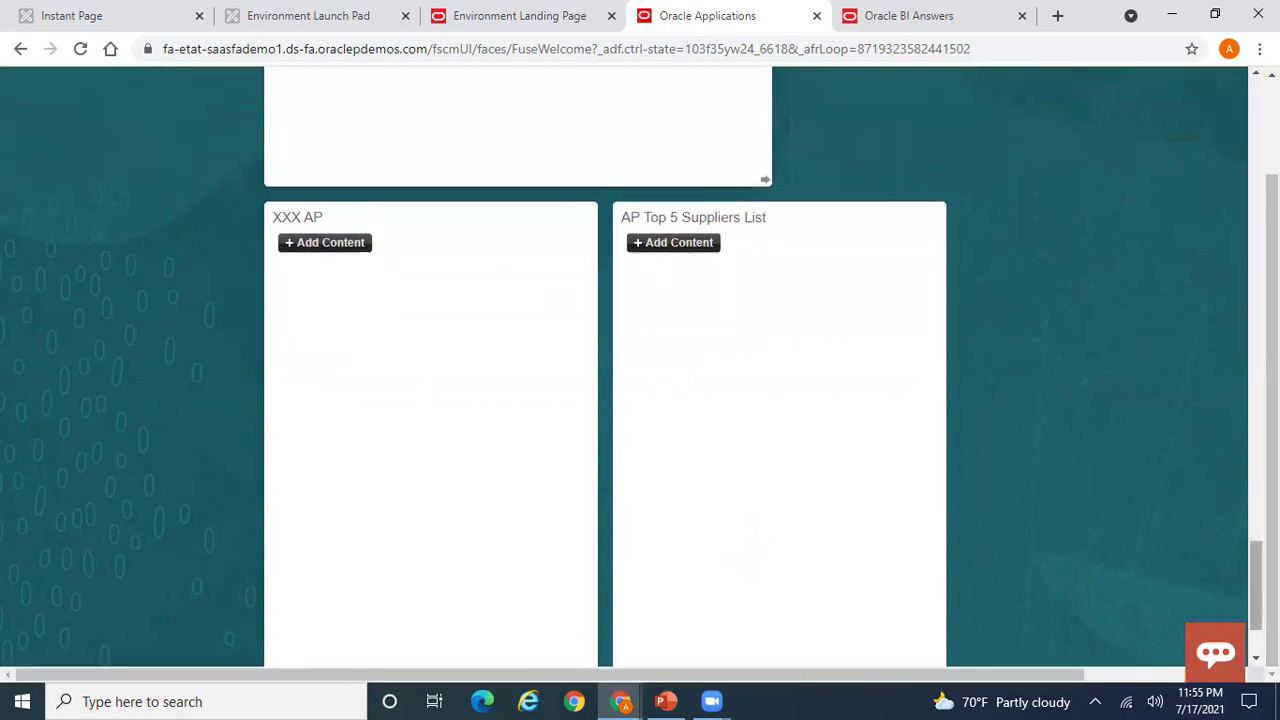
{"action": "scroll", "coordinate": [714, 566], "scroll_direction": "down", "scroll_amount": 2}
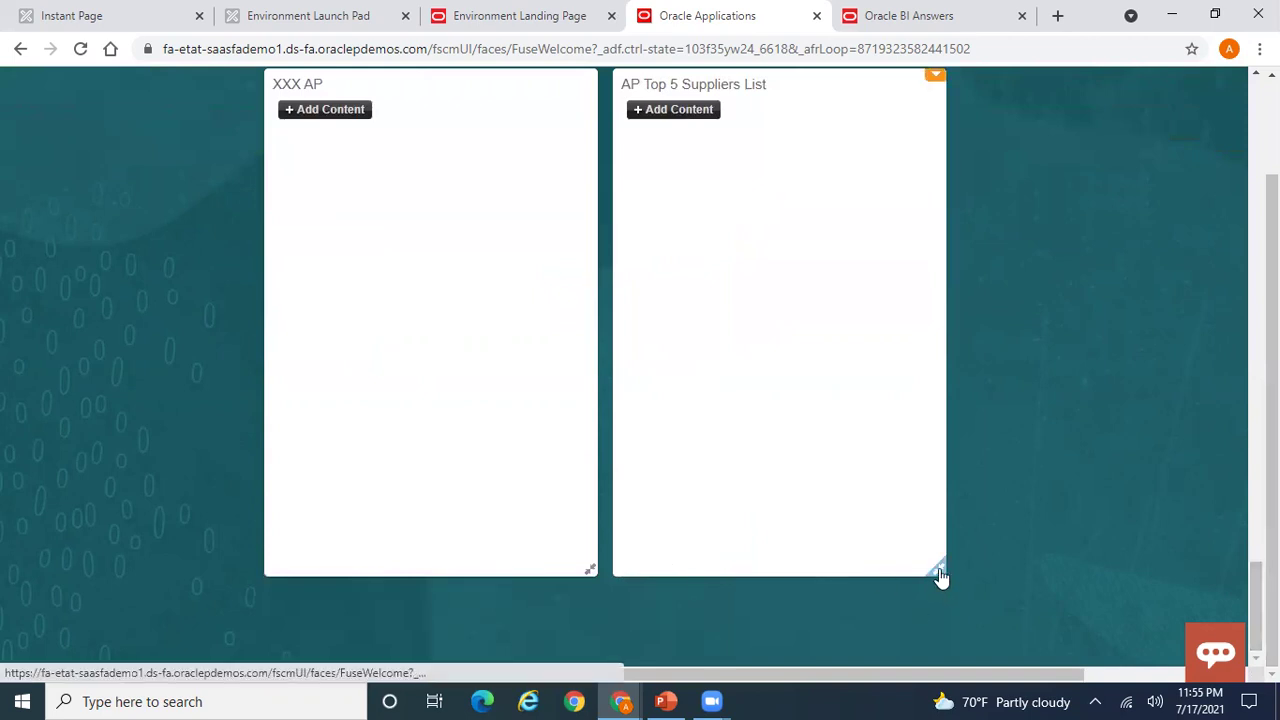
{"action": "left_click_drag", "start_coordinate": [940, 577], "coordinate": [938, 400]}
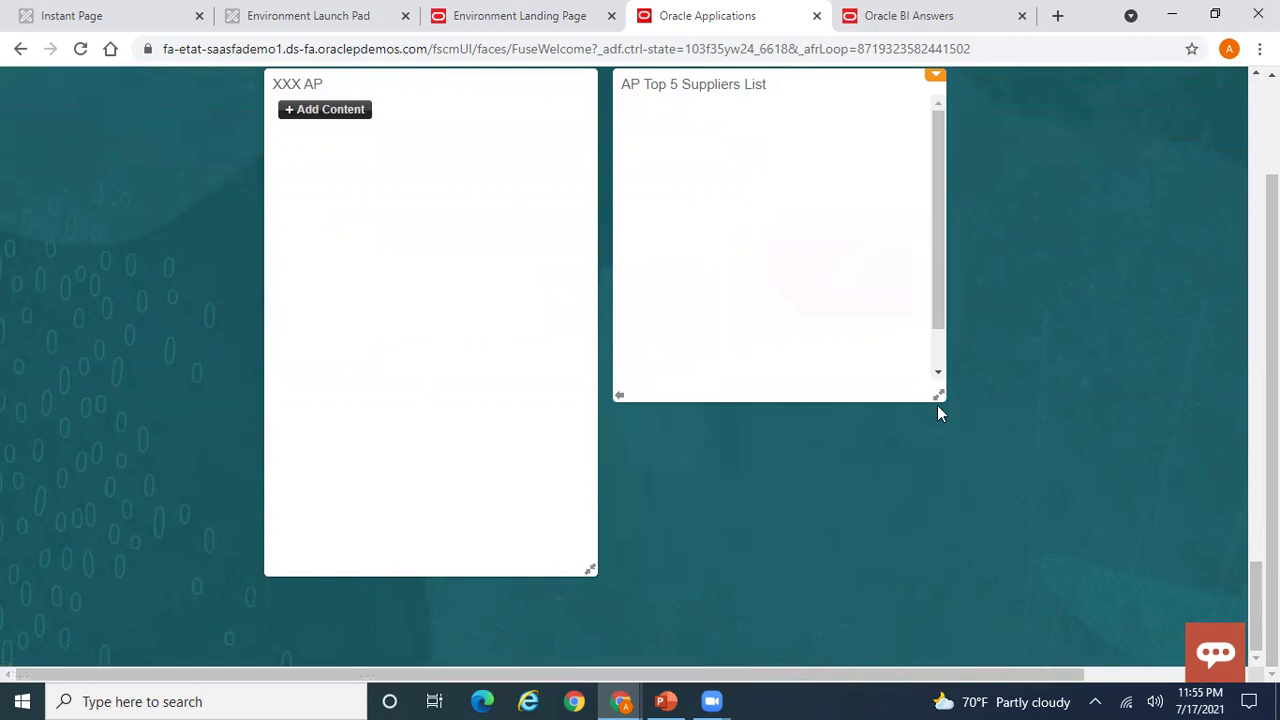
{"action": "left_click", "coordinate": [618, 394]}
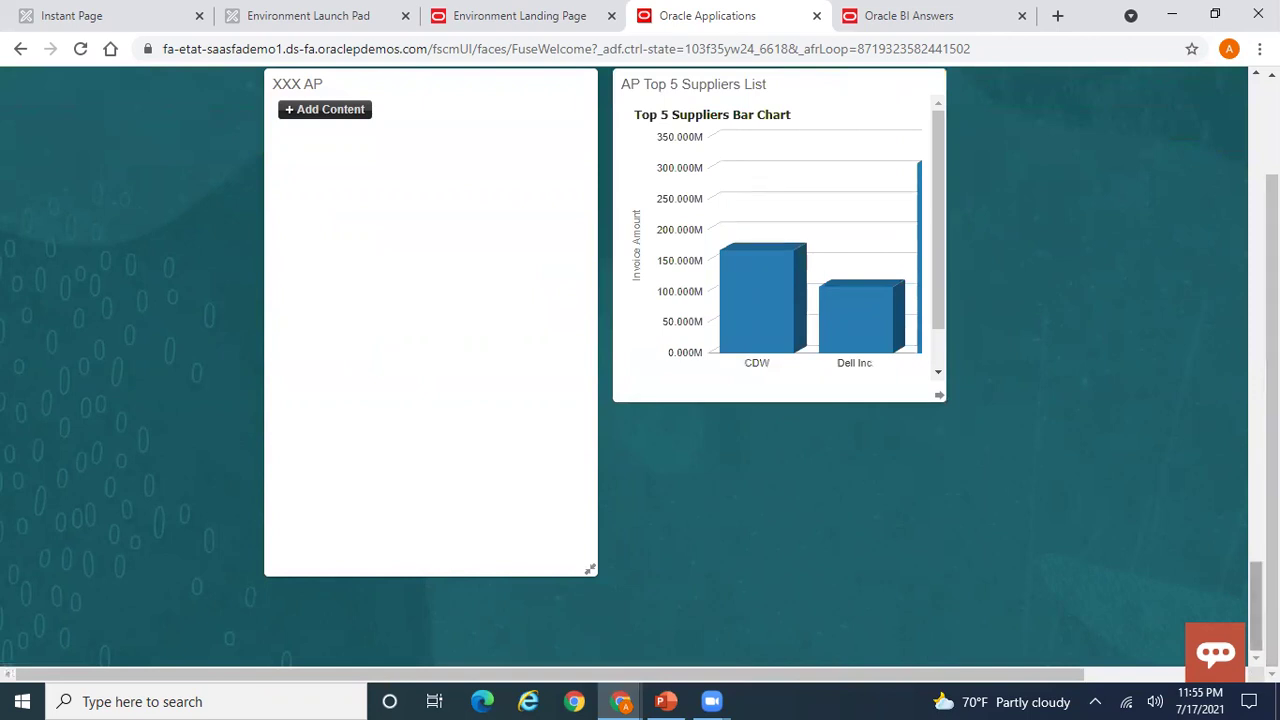
Step: Close page editing of the home page
{"action": "scroll", "coordinate": [640, 370], "scroll_direction": "up", "scroll_amount": 2}
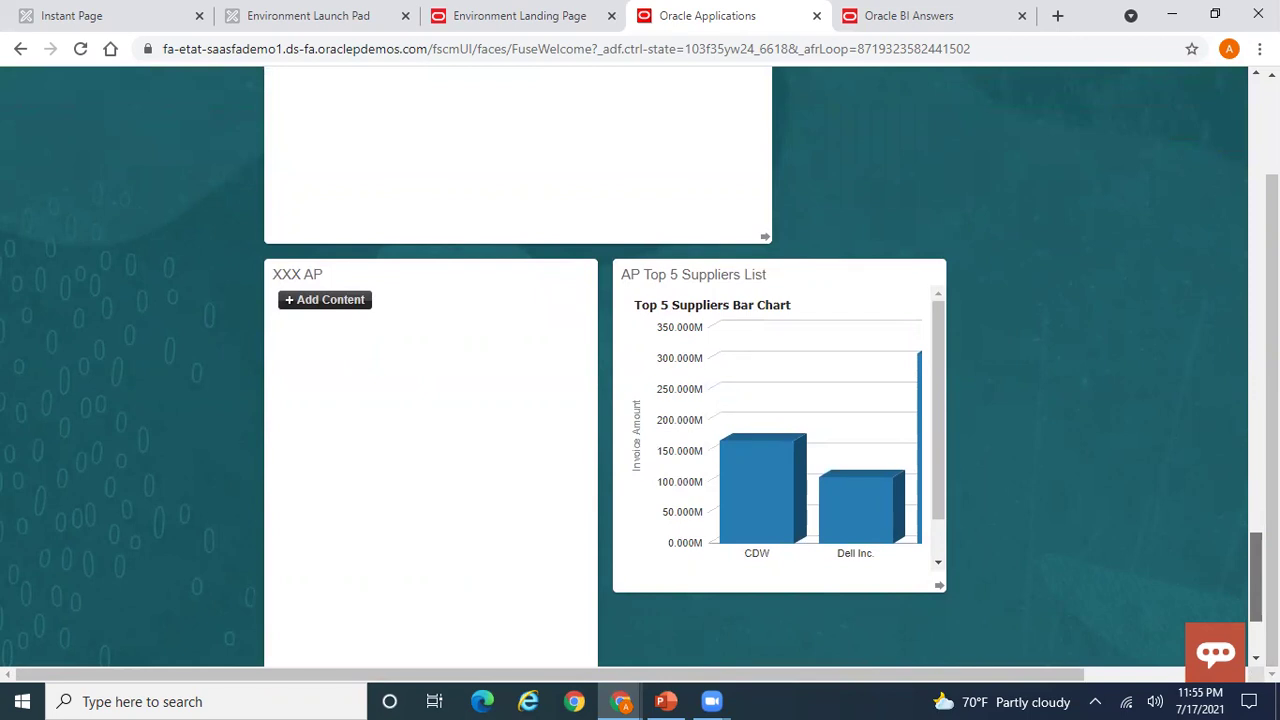
{"action": "scroll", "coordinate": [640, 370], "scroll_direction": "up", "scroll_amount": 20}
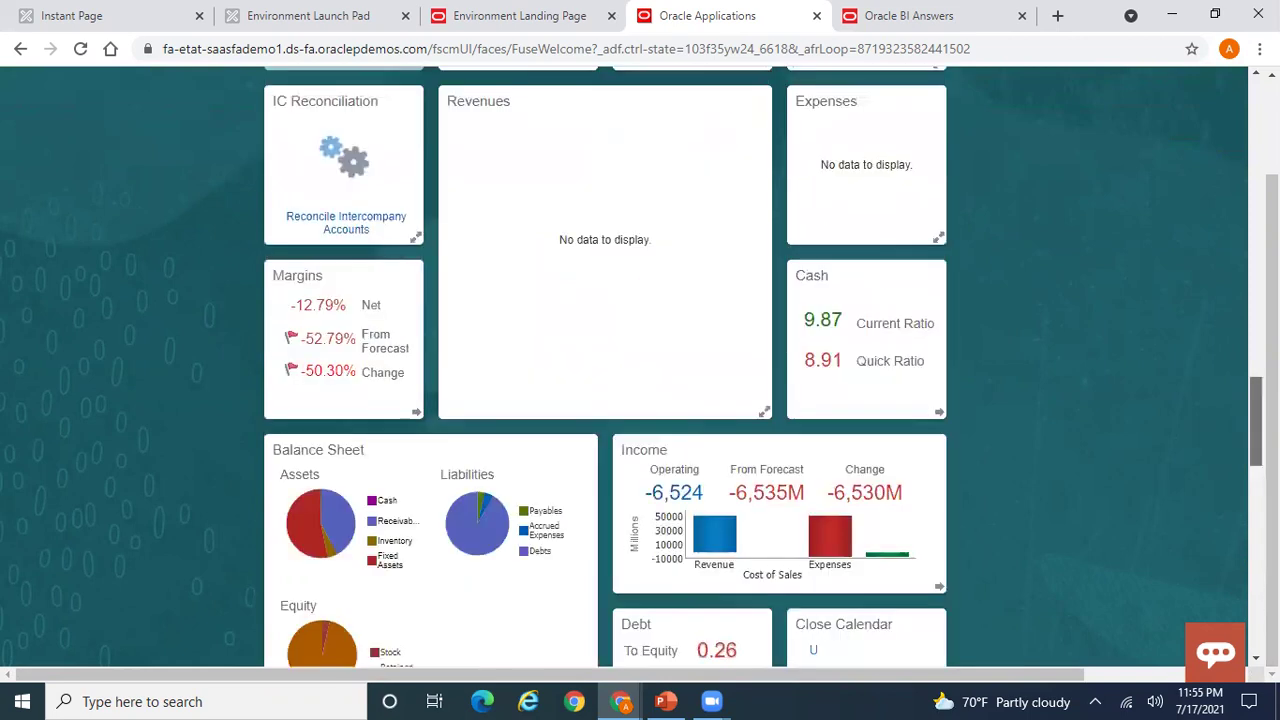
{"action": "scroll", "coordinate": [640, 370], "scroll_direction": "up", "scroll_amount": 3}
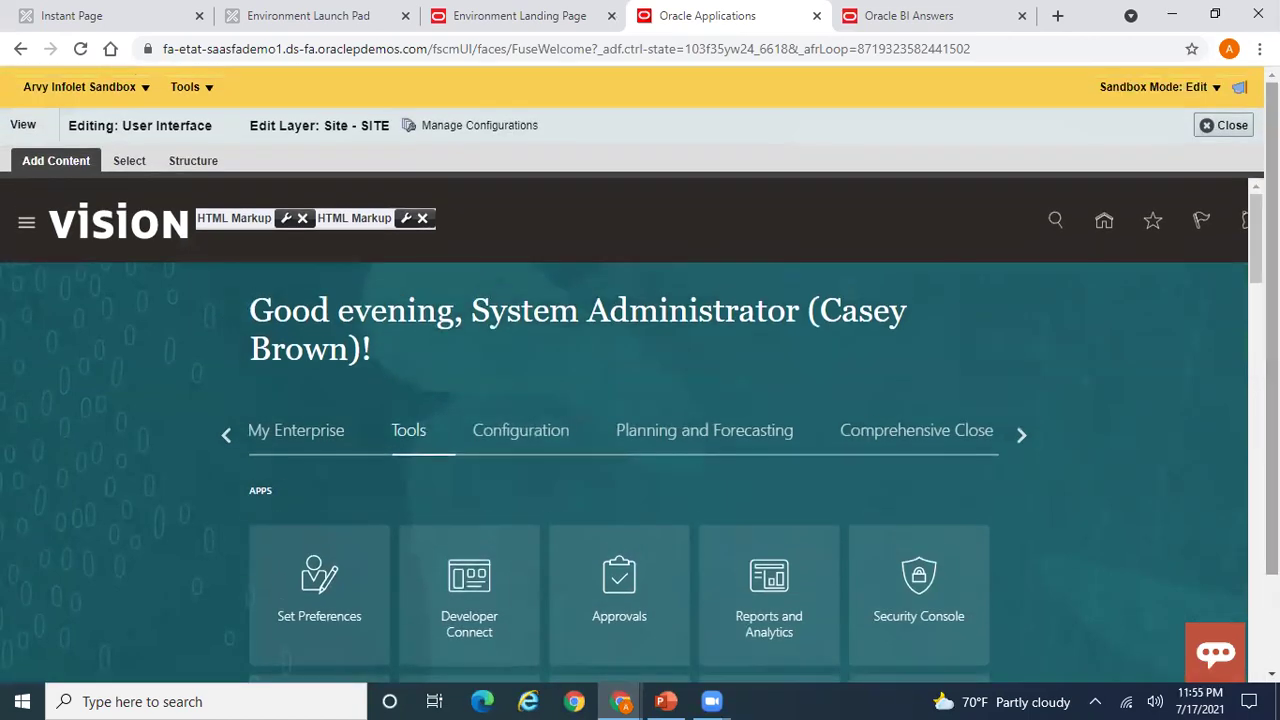
{"action": "left_click", "coordinate": [1230, 127]}
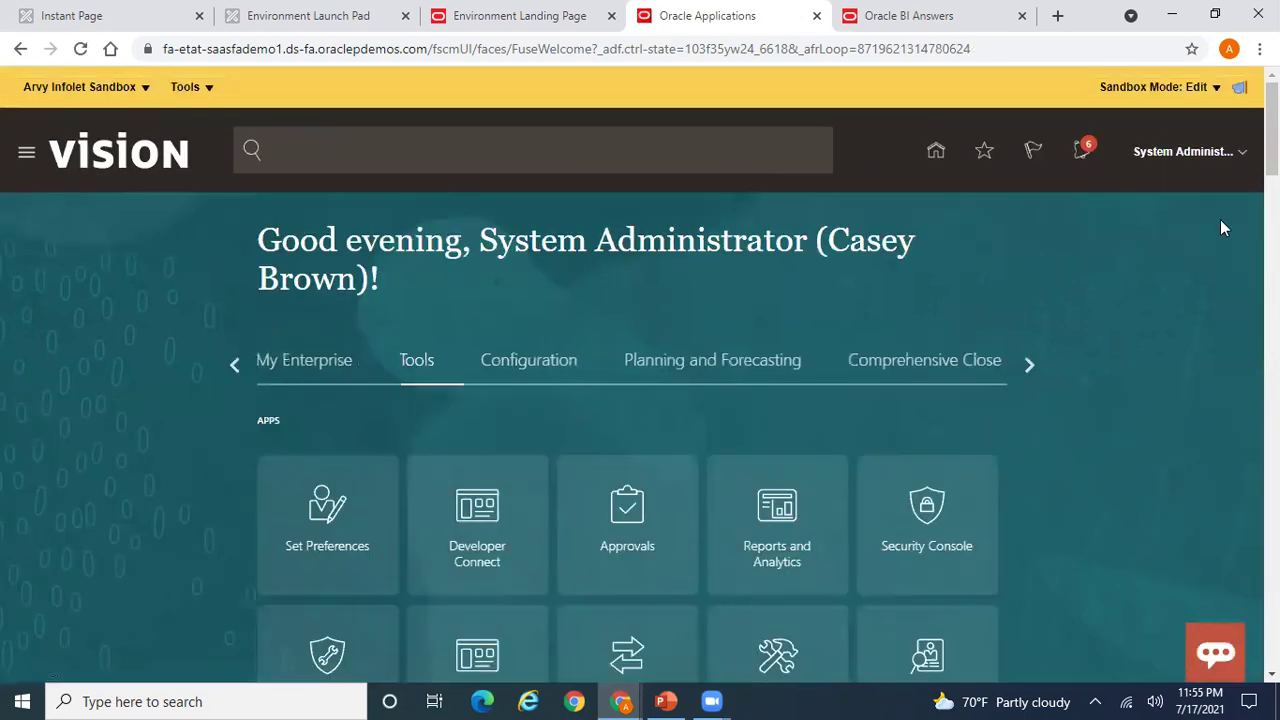
Step: Publish the active infolet sandbox from its details page, accepting that no further changes can be made in it
{"action": "left_click", "coordinate": [137, 92]}
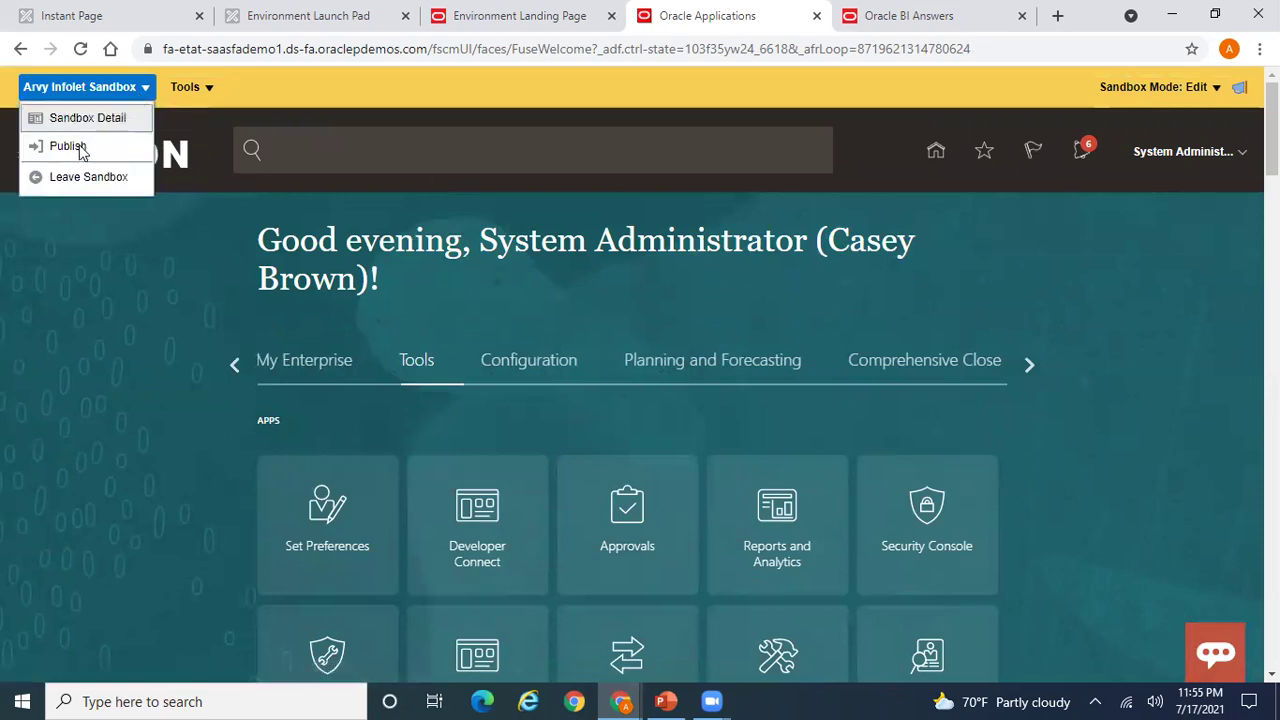
{"action": "left_click", "coordinate": [81, 149]}
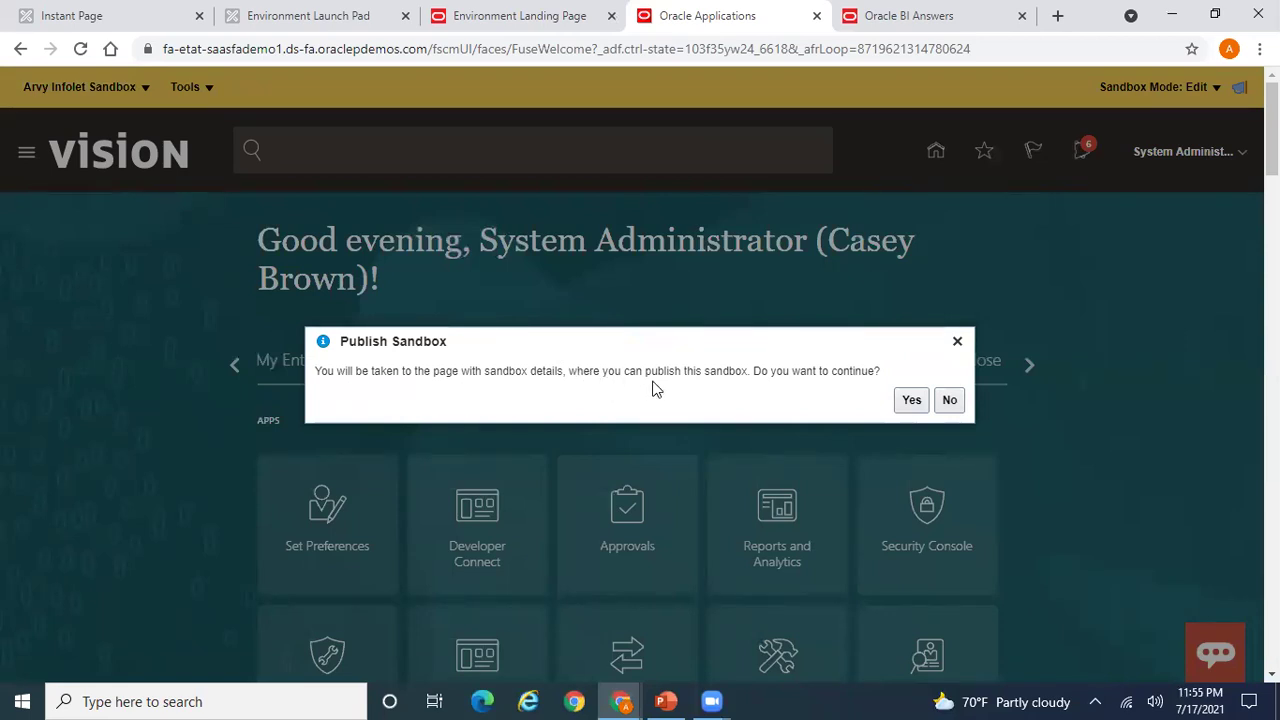
{"action": "left_click", "coordinate": [907, 405]}
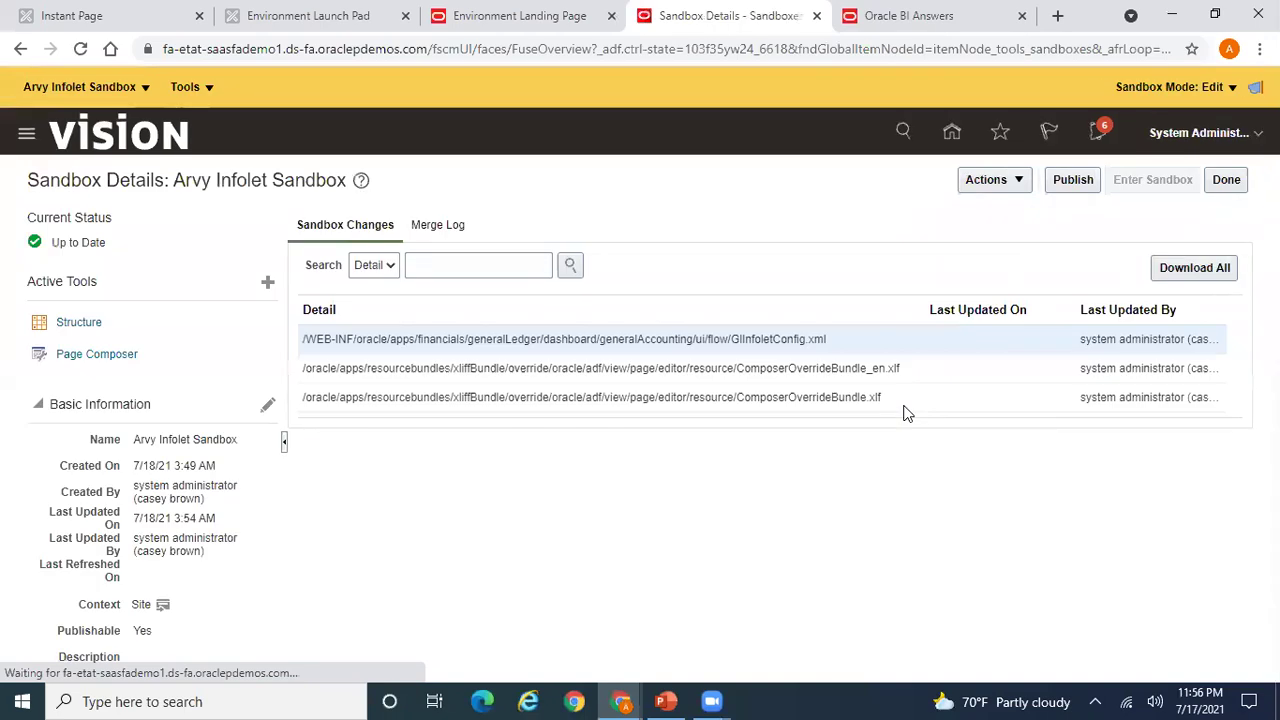
{"action": "left_click", "coordinate": [1062, 182]}
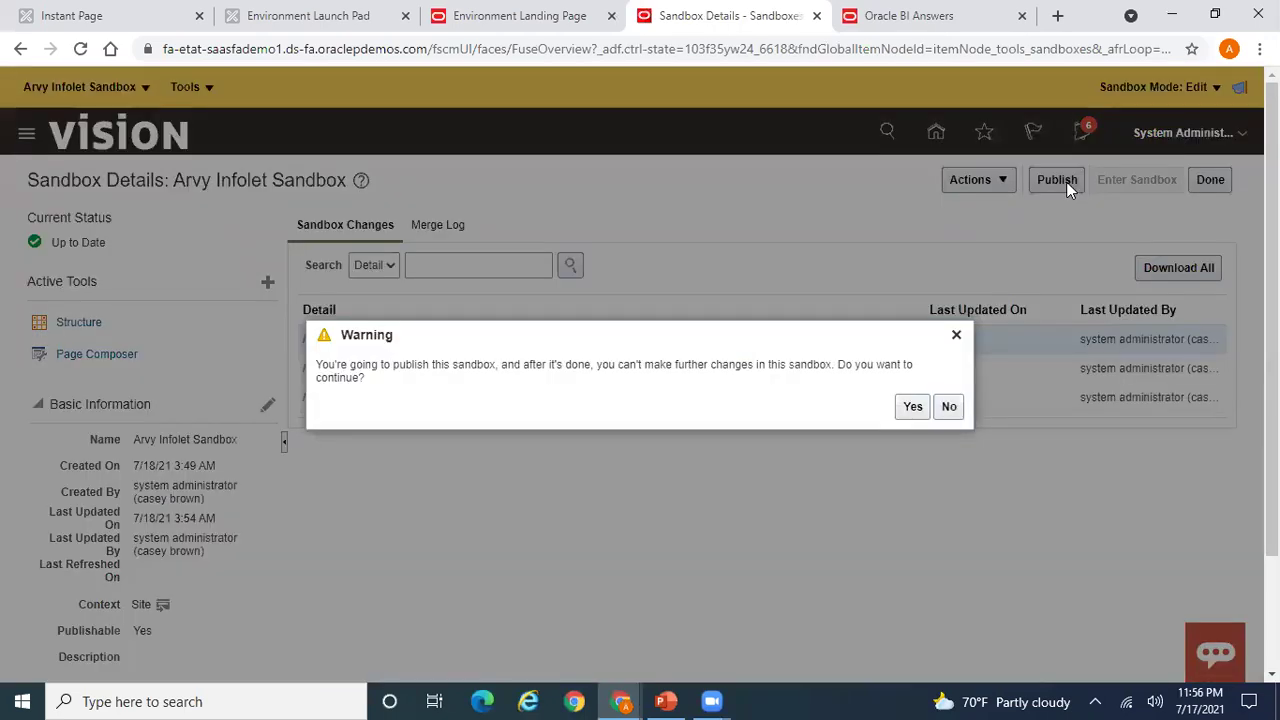
{"action": "left_click", "coordinate": [908, 408]}
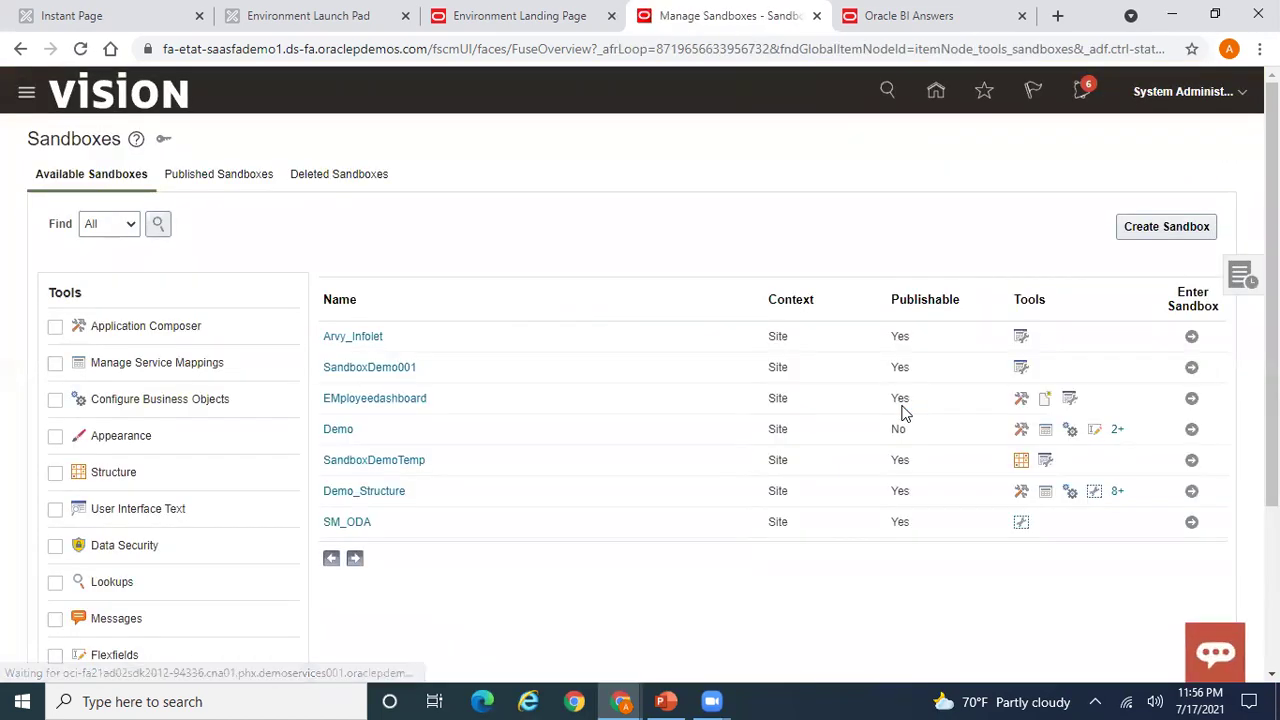
Step: Go to the home page and look at the published AP Top 5 Suppliers List infolet's front and back views
{"action": "left_click", "coordinate": [935, 93]}
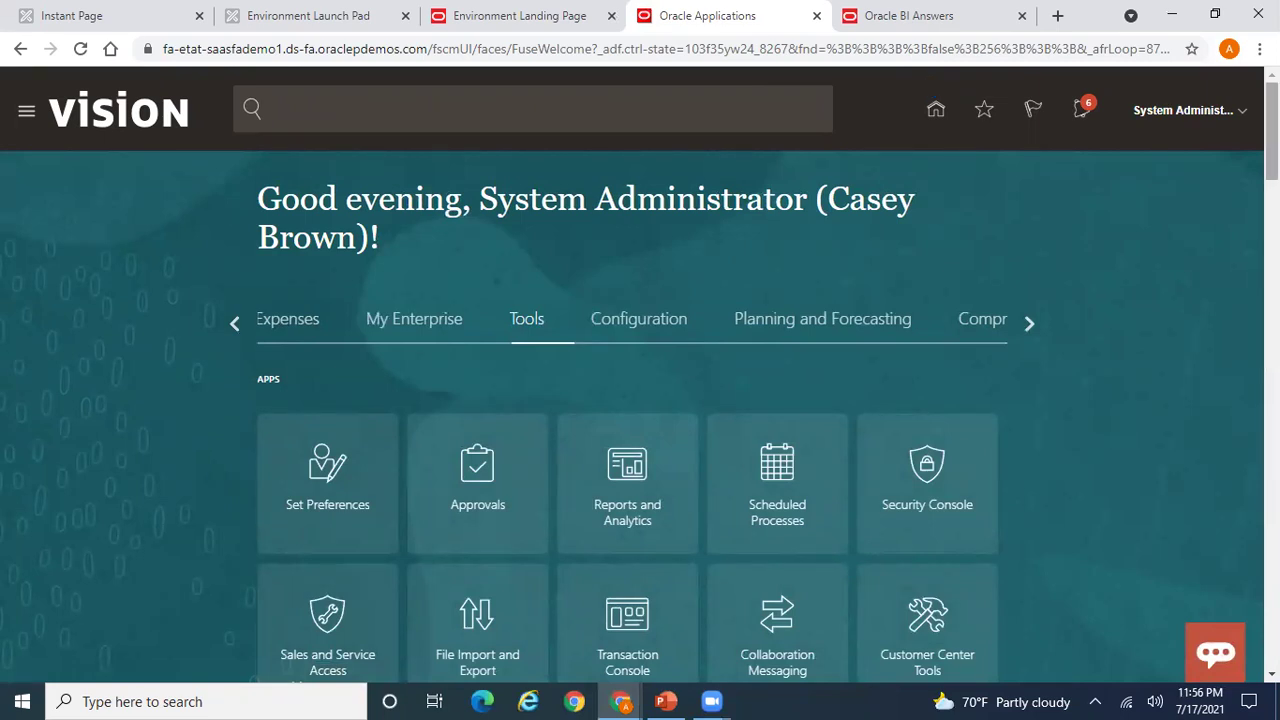
{"action": "scroll", "coordinate": [991, 652], "scroll_direction": "down", "scroll_amount": 10}
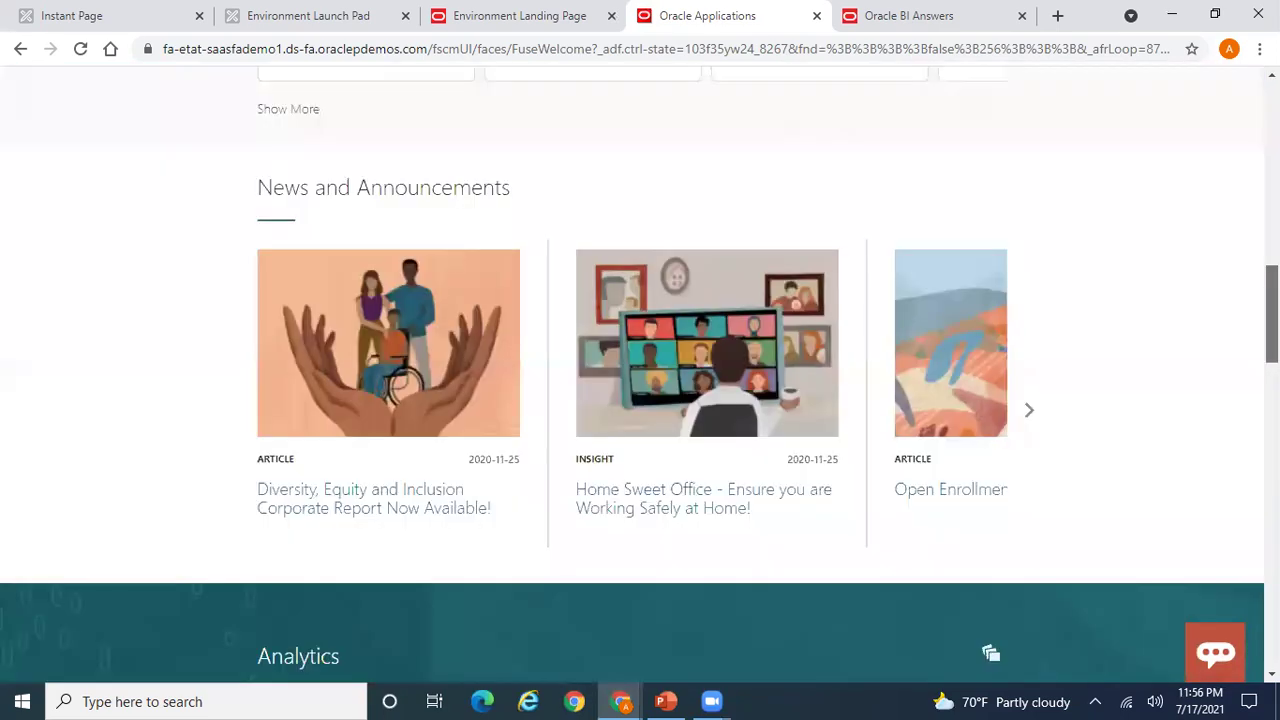
{"action": "scroll", "coordinate": [640, 380], "scroll_direction": "down", "scroll_amount": 7}
{"action": "scroll", "coordinate": [640, 380], "scroll_direction": "down", "scroll_amount": 6}
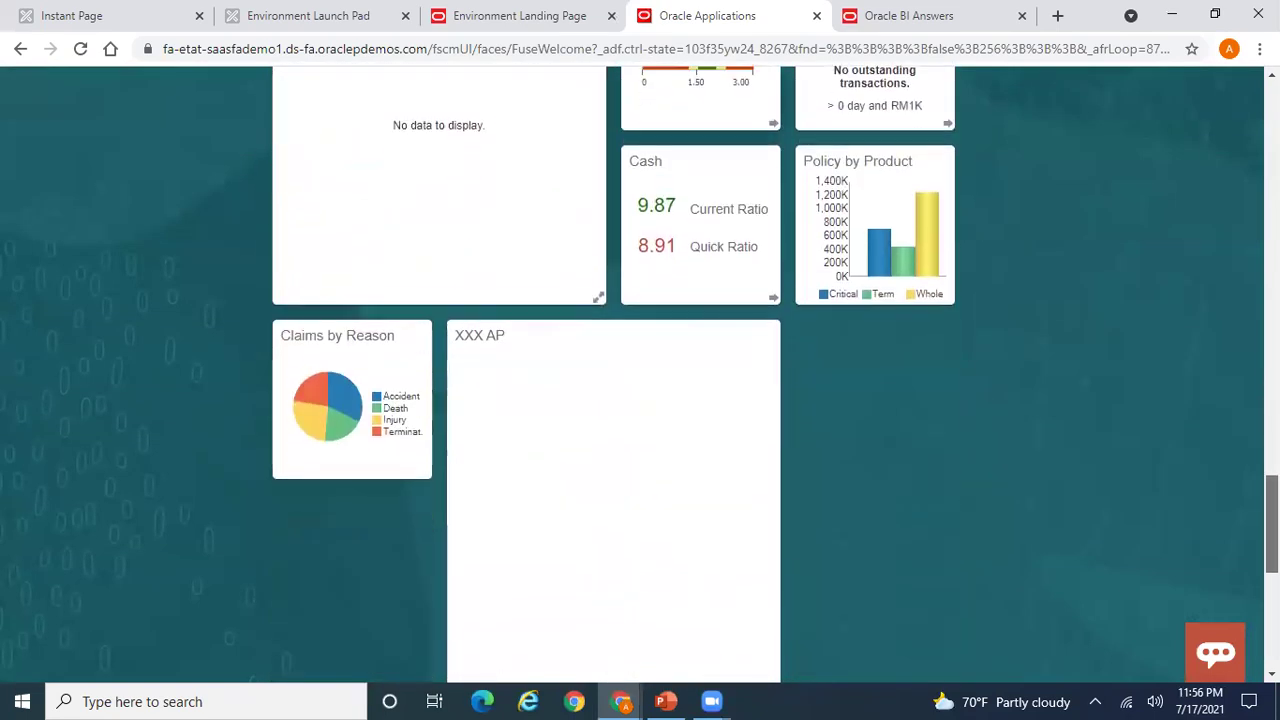
{"action": "scroll", "coordinate": [640, 380], "scroll_direction": "down", "scroll_amount": 2}
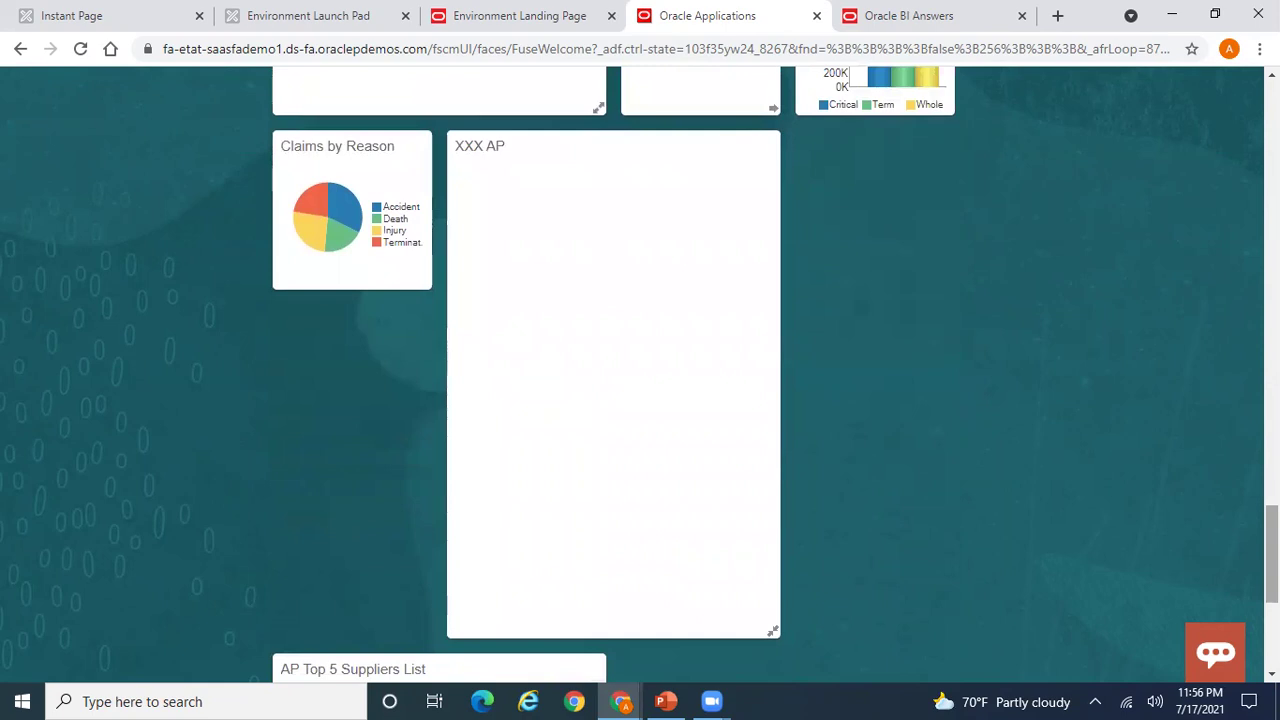
{"action": "scroll", "coordinate": [640, 380], "scroll_direction": "down", "scroll_amount": 3}
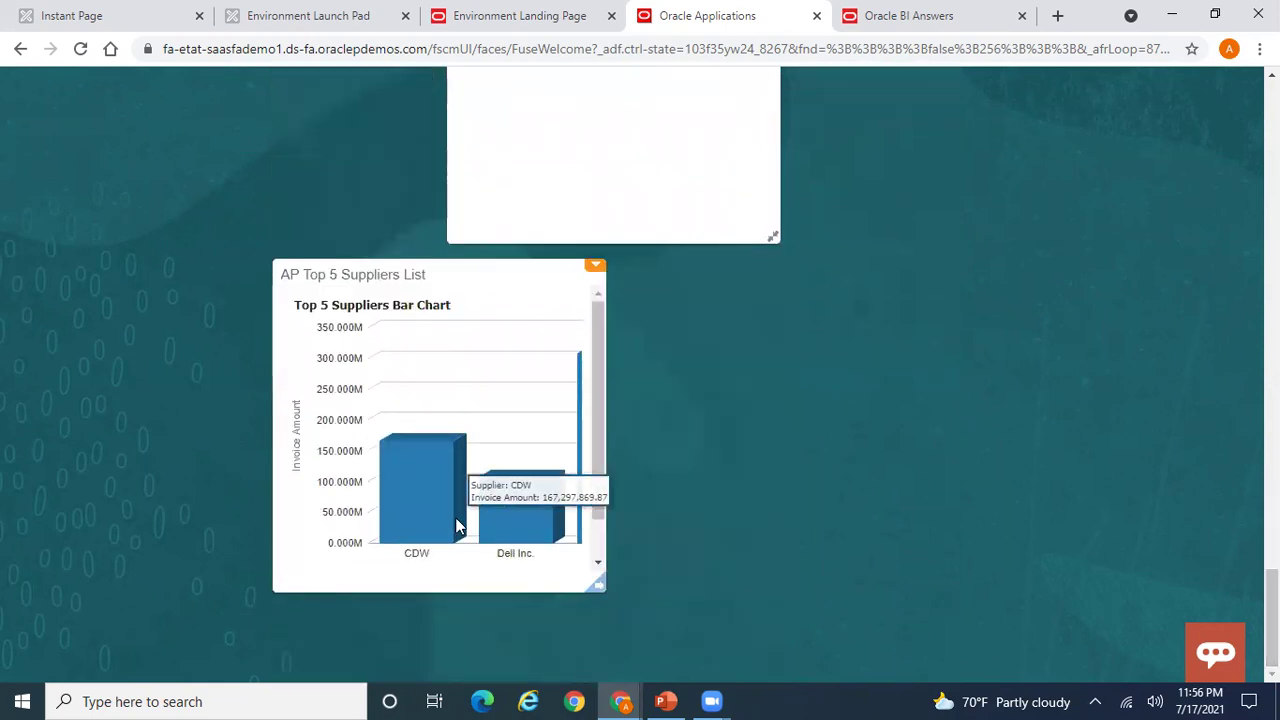
{"action": "left_click", "coordinate": [598, 588]}
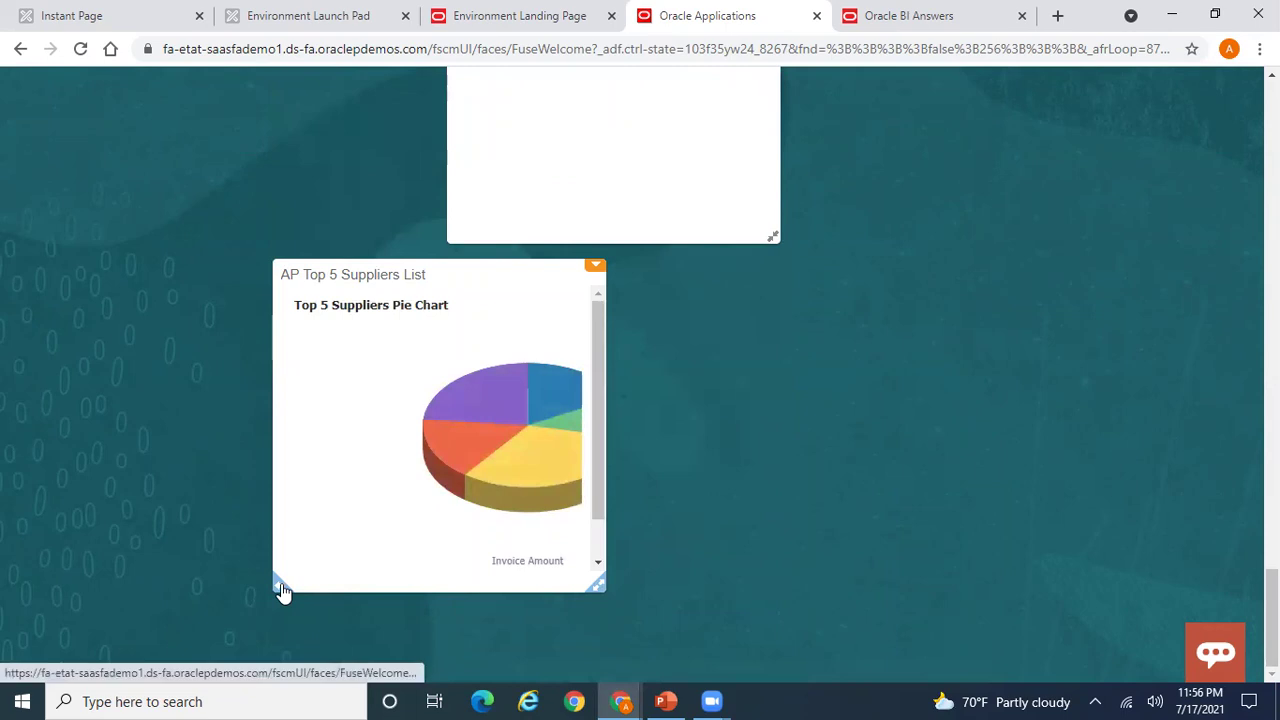
{"action": "left_click", "coordinate": [456, 612]}
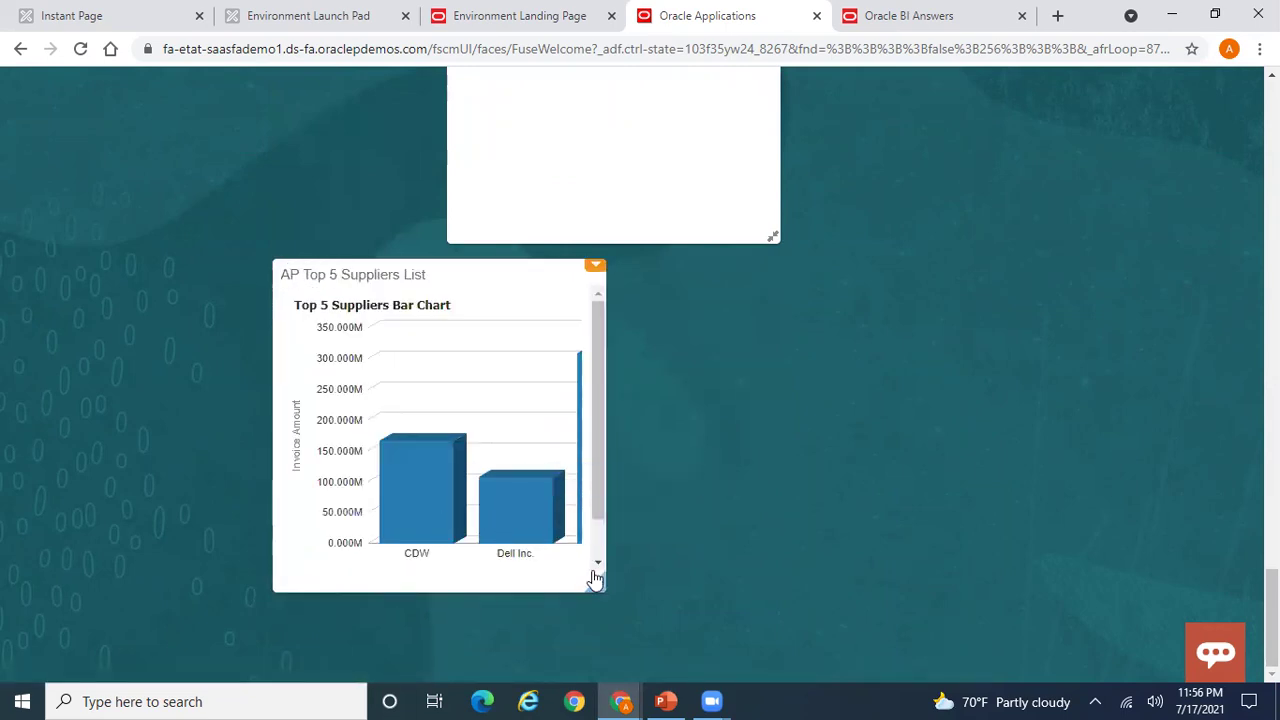
Step: Review the front and back view charts in the AP Top 5 Suppliers List infolet's title and views settings, then save and close them
{"action": "left_click", "coordinate": [596, 266]}
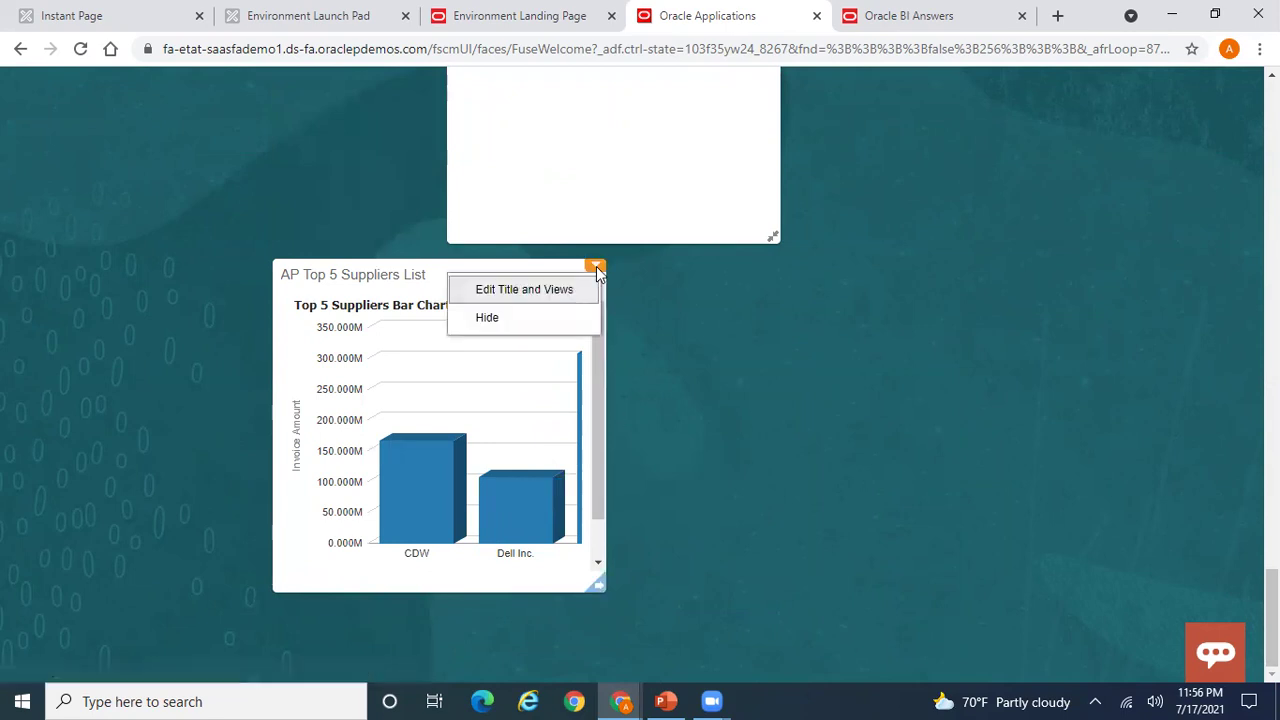
{"action": "left_click", "coordinate": [553, 290]}
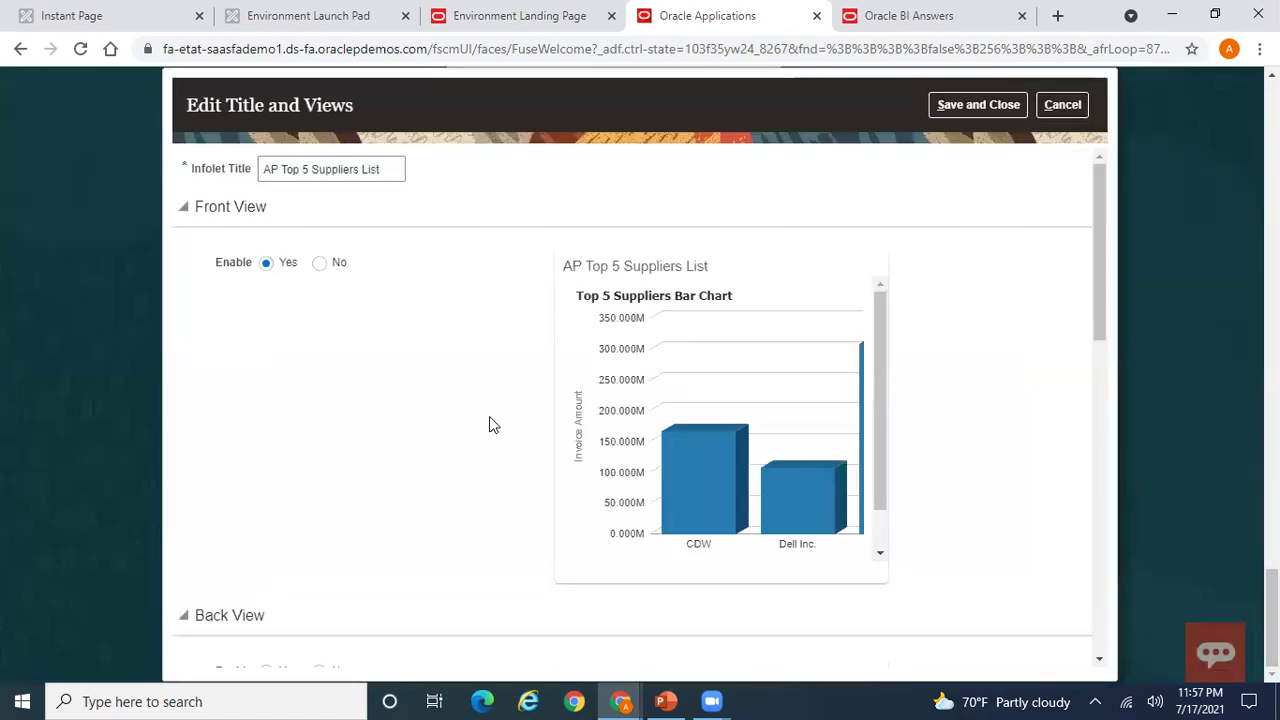
{"action": "mouse_move", "coordinate": [1098, 283]}
{"action": "left_mouse_down"}
{"action": "mouse_move", "coordinate": [1108, 367]}
{"action": "mouse_move", "coordinate": [1108, 289]}
{"action": "left_mouse_up"}
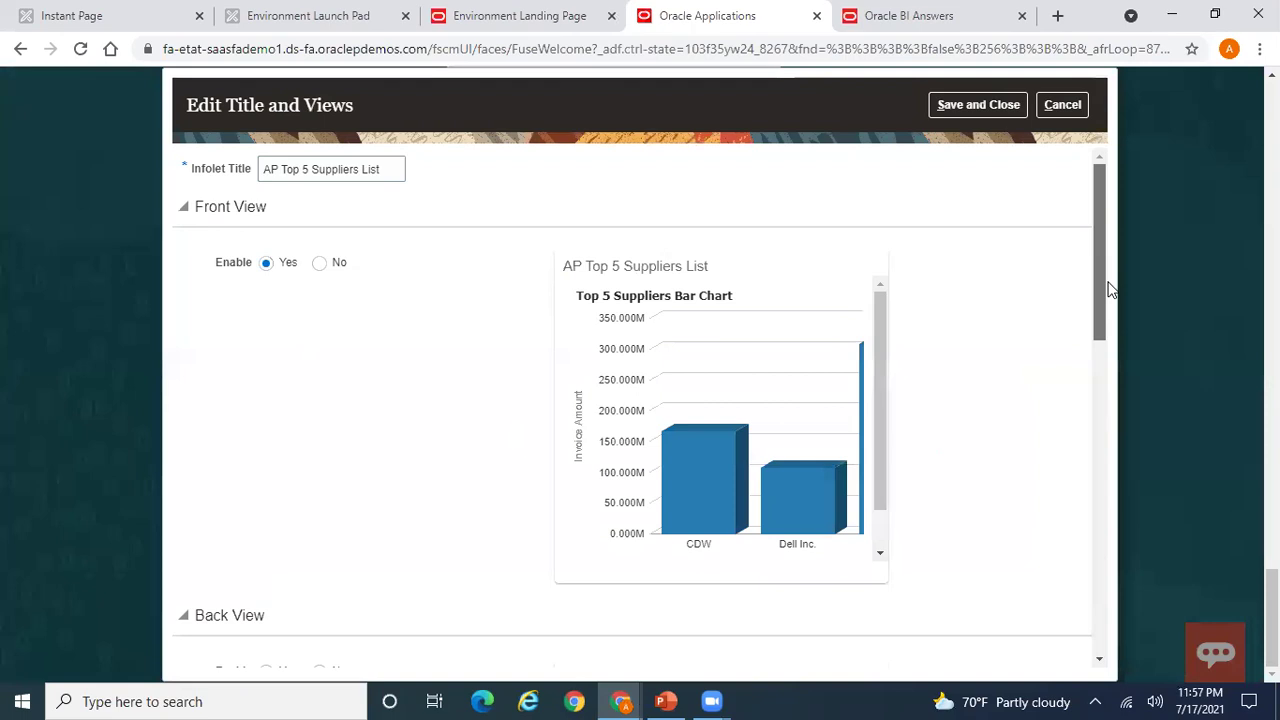
{"action": "left_click", "coordinate": [880, 545]}
{"action": "left_click_drag", "start_coordinate": [680, 557], "coordinate": [643, 561]}
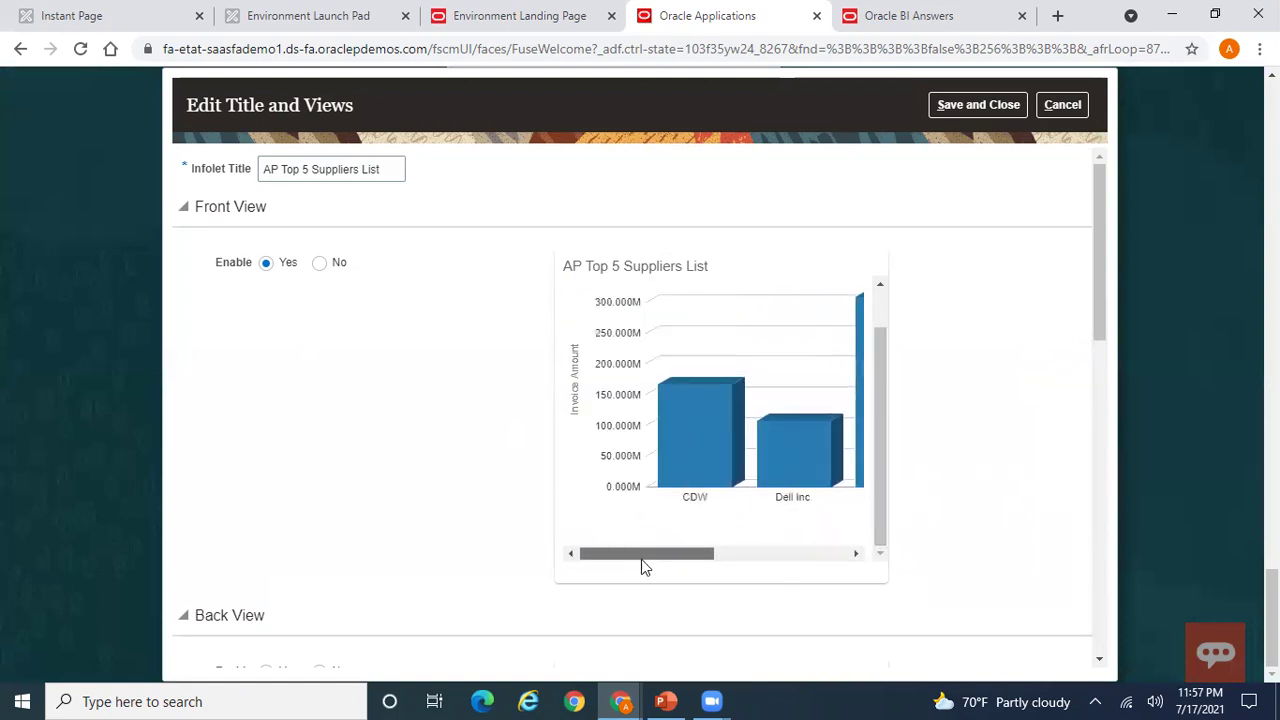
{"action": "left_click_drag", "start_coordinate": [1102, 268], "coordinate": [1122, 428]}
{"action": "left_click", "coordinate": [880, 531]}
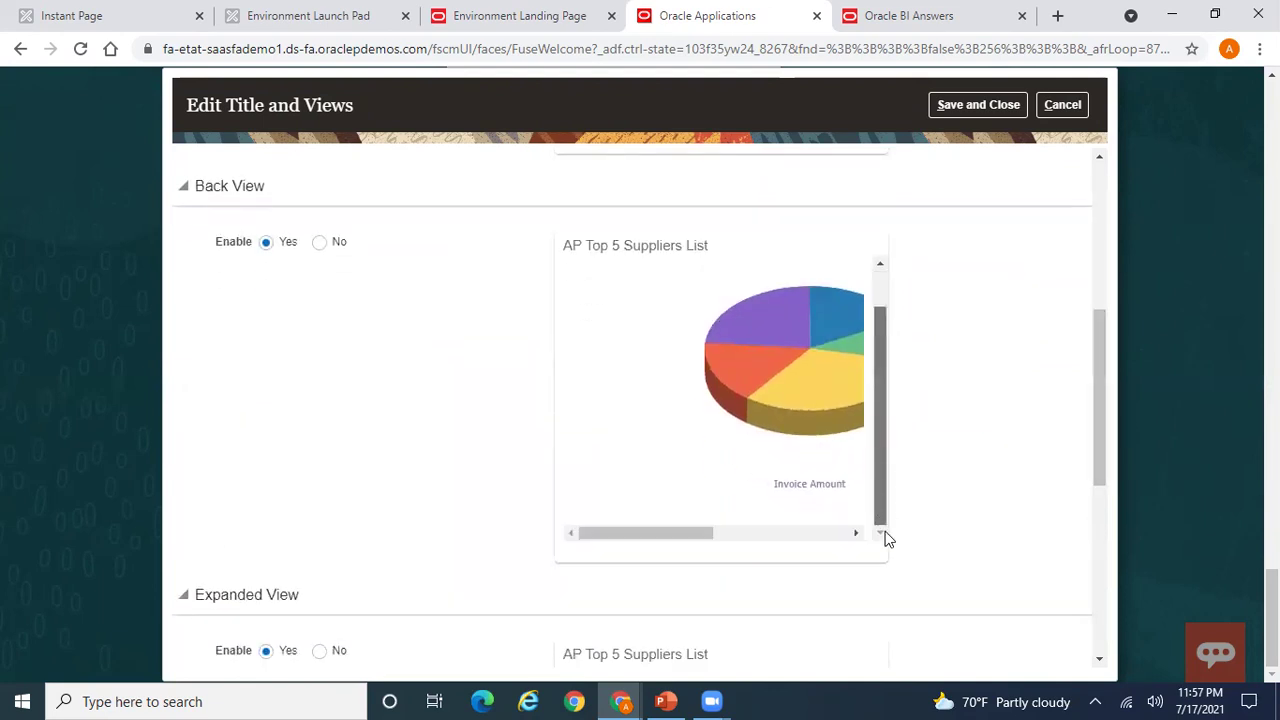
{"action": "left_click_drag", "start_coordinate": [689, 531], "coordinate": [603, 537]}
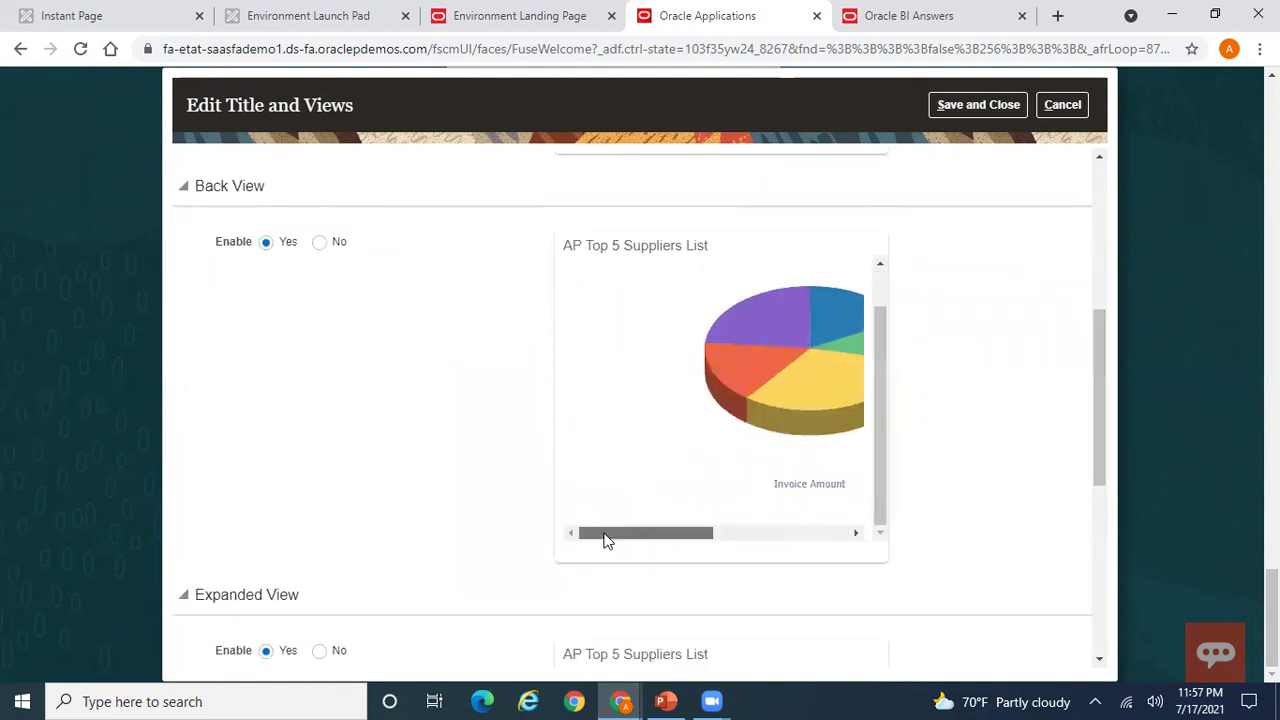
{"action": "left_click_drag", "start_coordinate": [1100, 394], "coordinate": [1020, 201]}
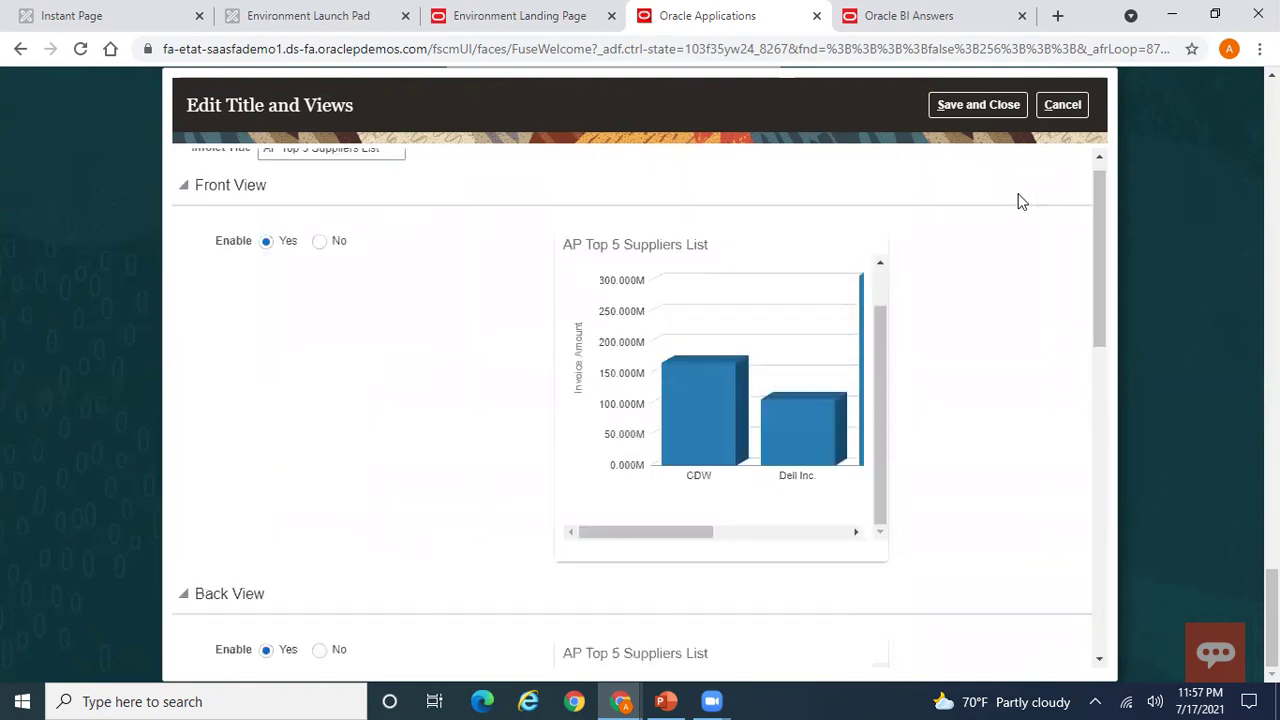
{"action": "left_click", "coordinate": [971, 113]}
{"action": "mouse_move", "coordinate": [822, 418]}
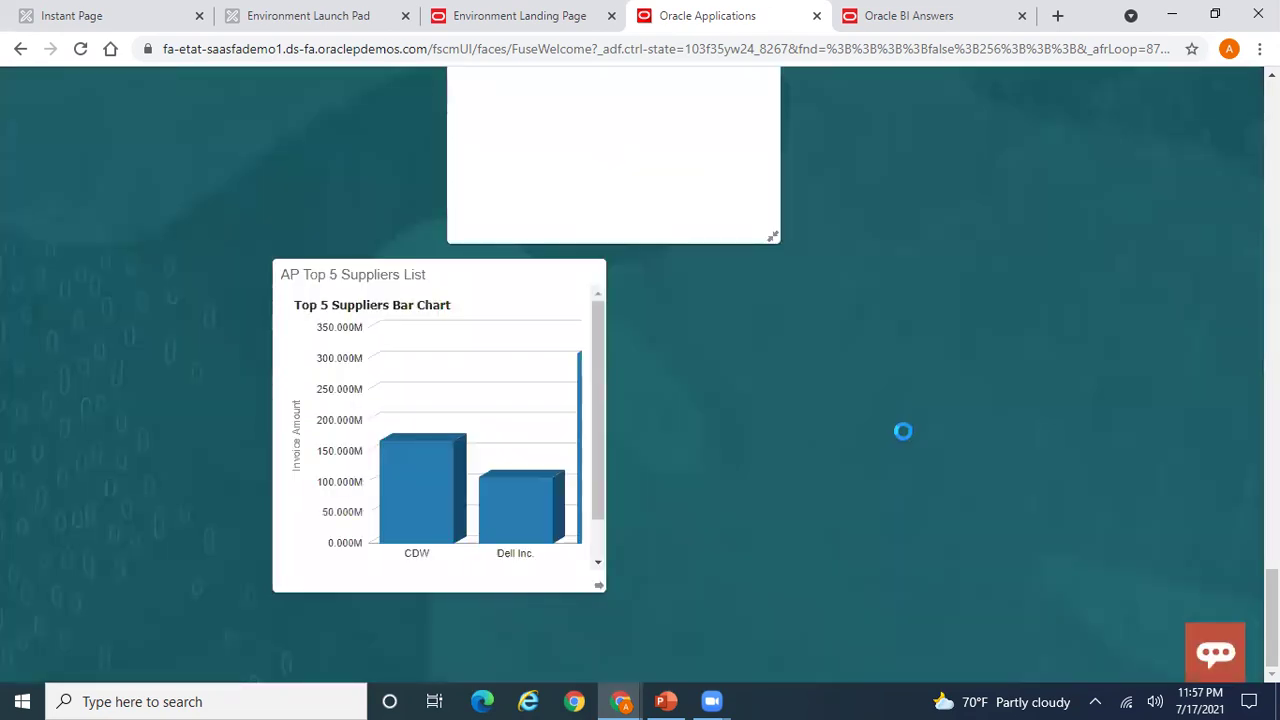
Step: Examine the AP Top 5 Suppliers List infolet's bar chart, pie chart and expanded view, then collapse the expanded view
{"action": "mouse_move", "coordinate": [417, 531]}
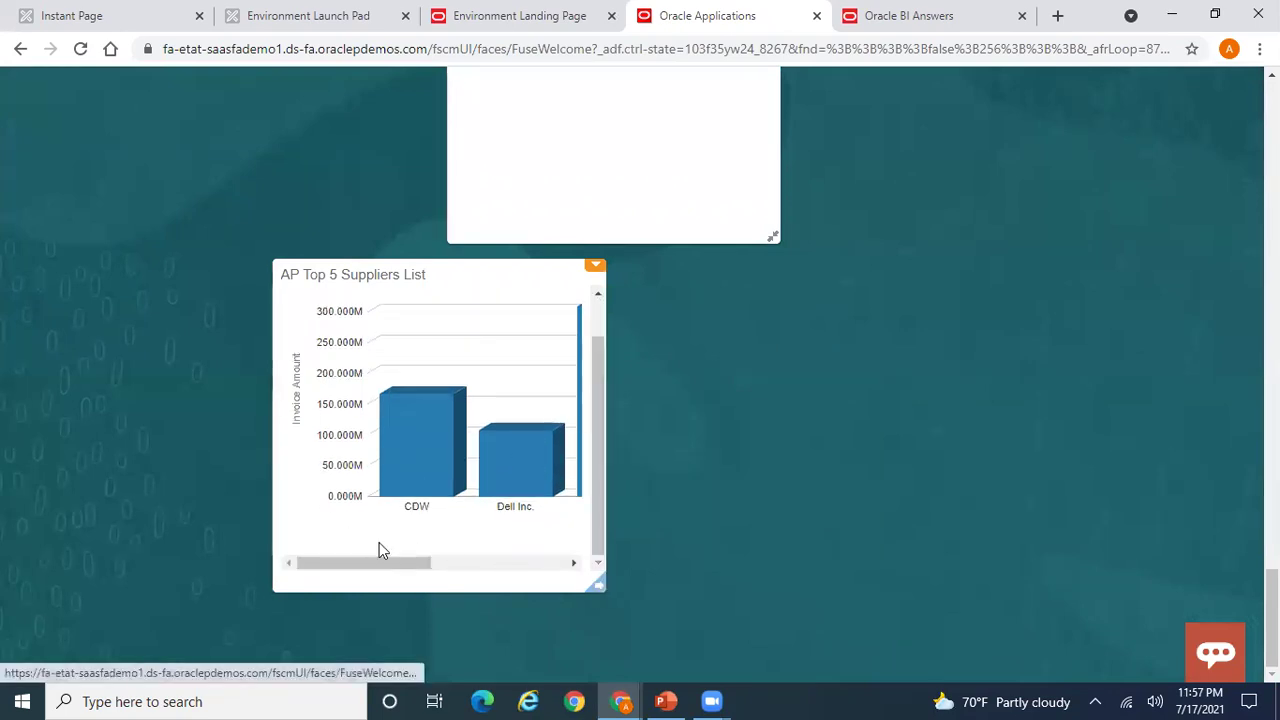
{"action": "left_click_drag", "start_coordinate": [374, 566], "coordinate": [314, 571]}
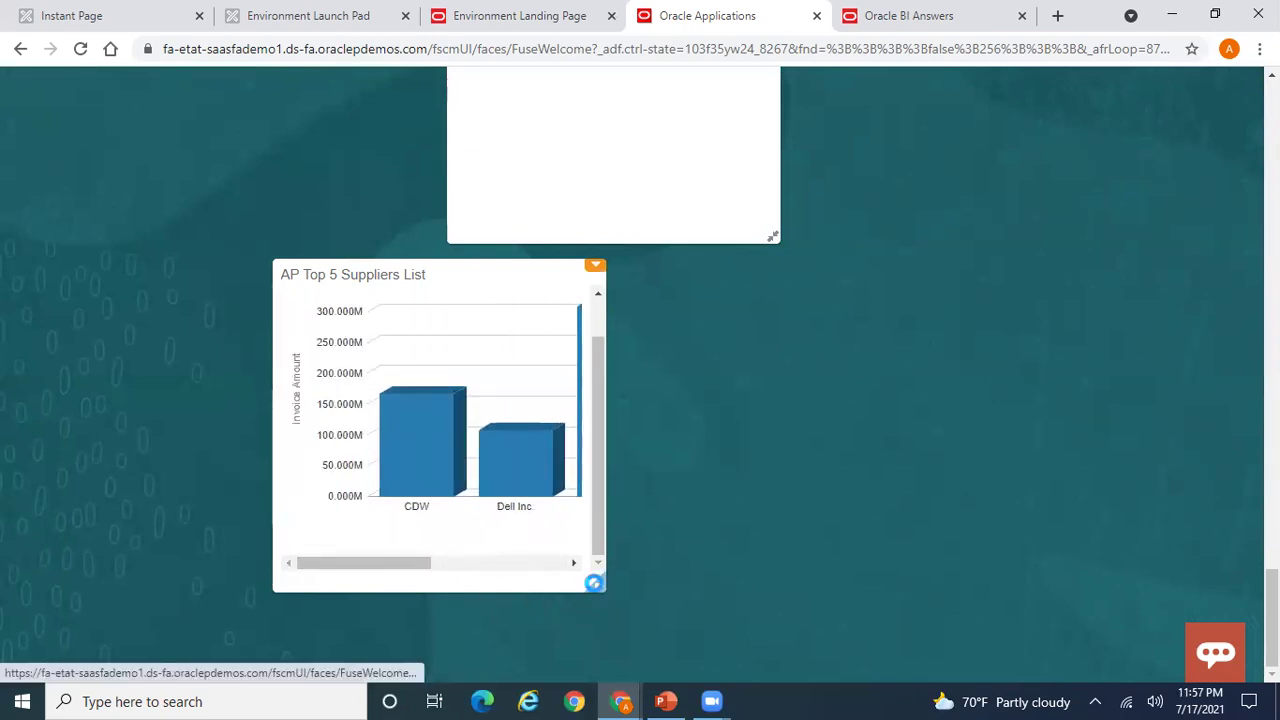
{"action": "left_click", "coordinate": [594, 582]}
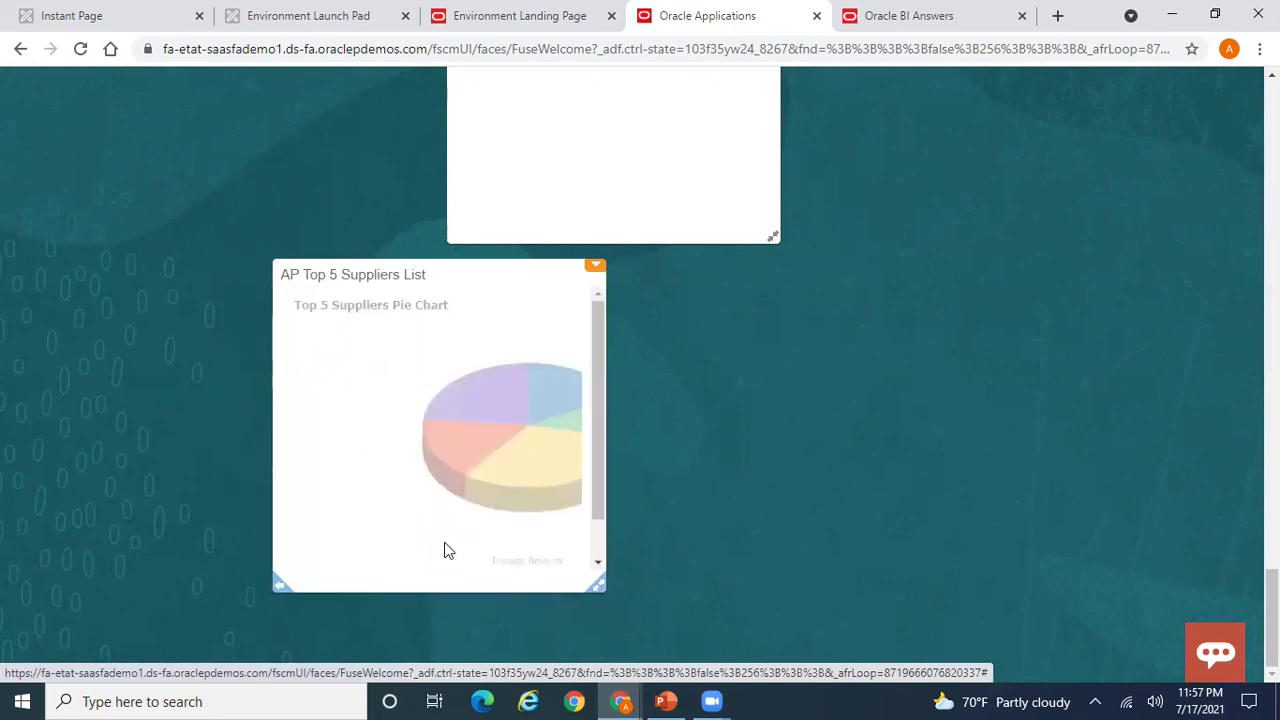
{"action": "left_click_drag", "start_coordinate": [596, 482], "coordinate": [604, 557]}
{"action": "mouse_move", "coordinate": [405, 566]}
{"action": "left_mouse_down"}
{"action": "mouse_move", "coordinate": [545, 563]}
{"action": "mouse_move", "coordinate": [383, 574]}
{"action": "mouse_move", "coordinate": [520, 574]}
{"action": "mouse_move", "coordinate": [530, 560]}
{"action": "mouse_move", "coordinate": [400, 566]}
{"action": "left_mouse_up"}
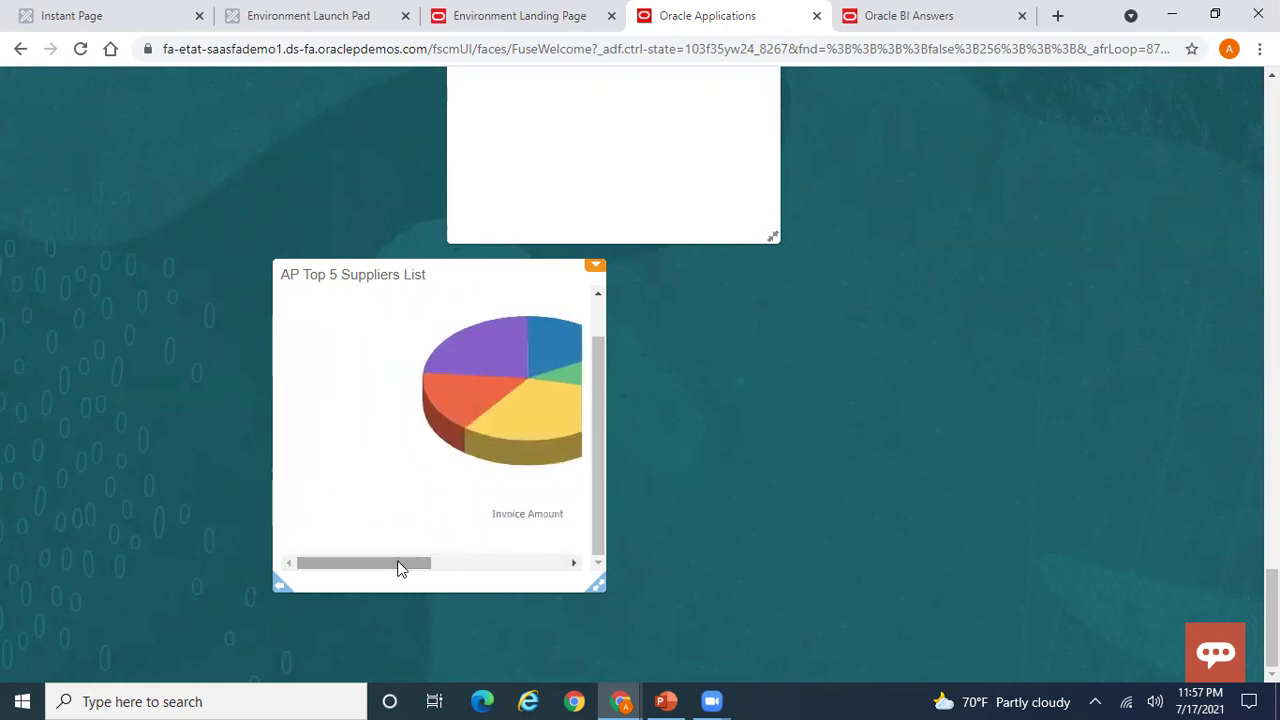
{"action": "left_click", "coordinate": [597, 588]}
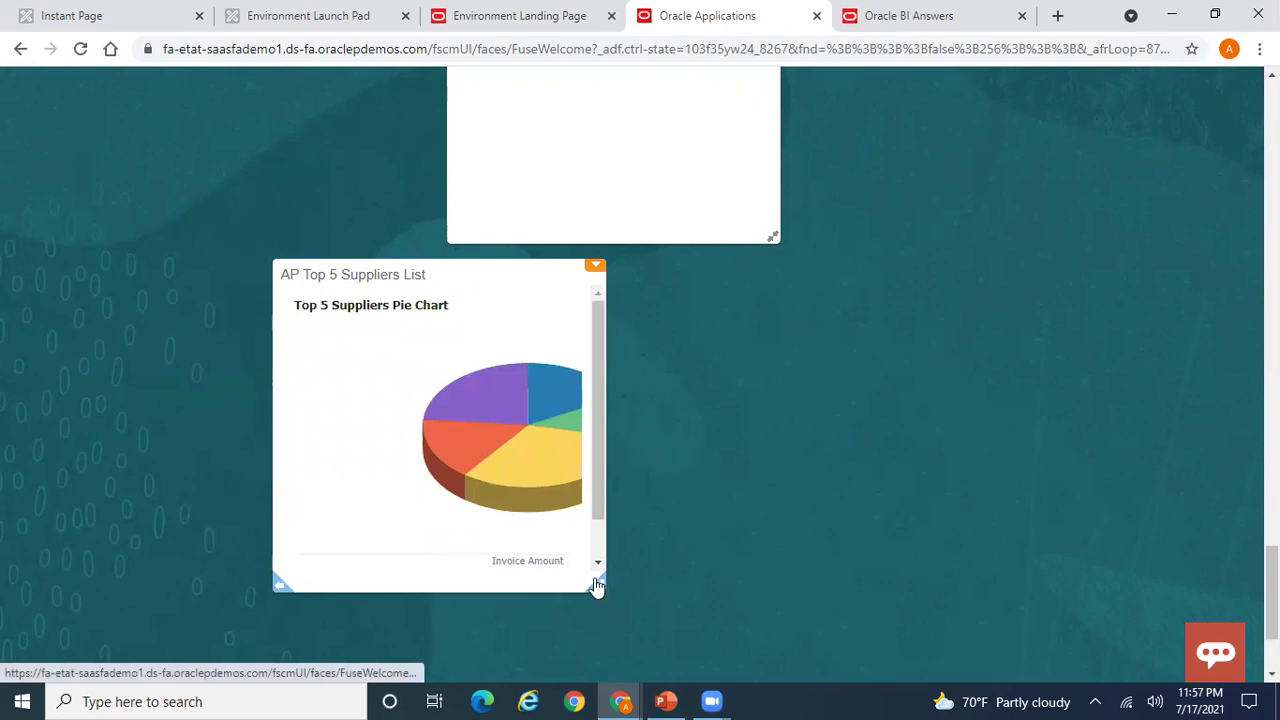
{"action": "left_click", "coordinate": [597, 588]}
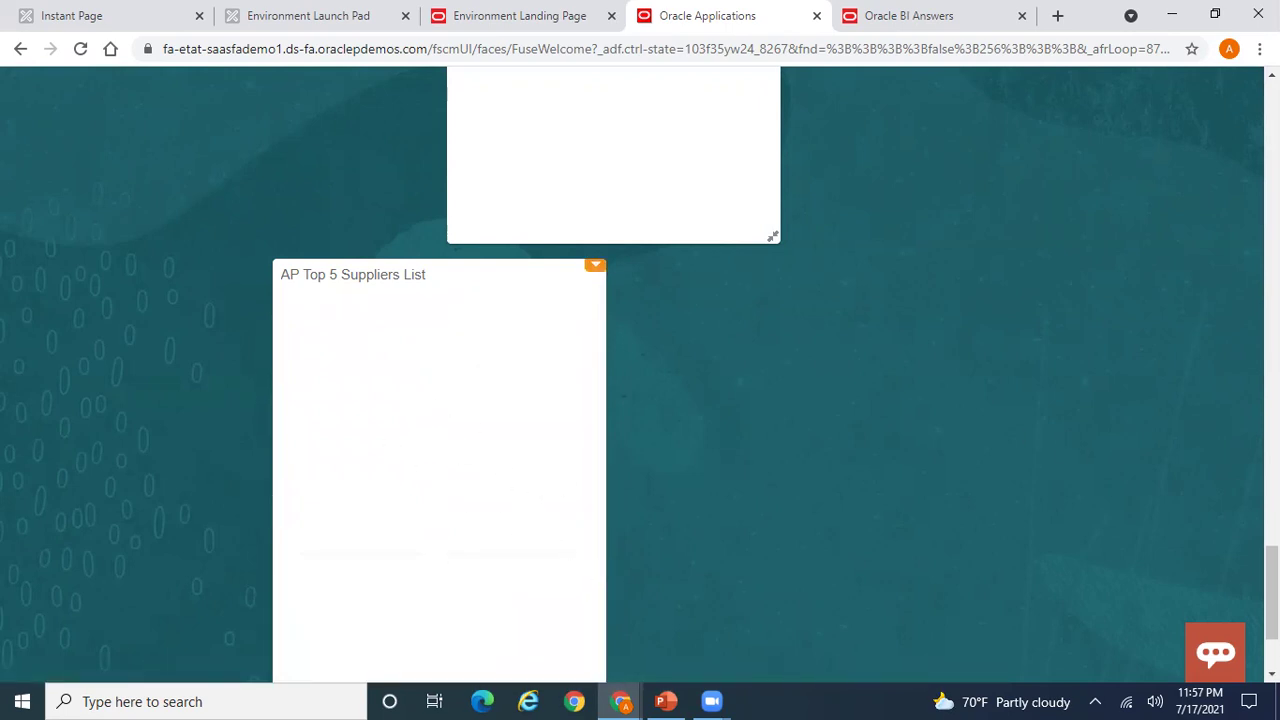
{"action": "scroll", "coordinate": [632, 623], "scroll_direction": "down", "scroll_amount": 2}
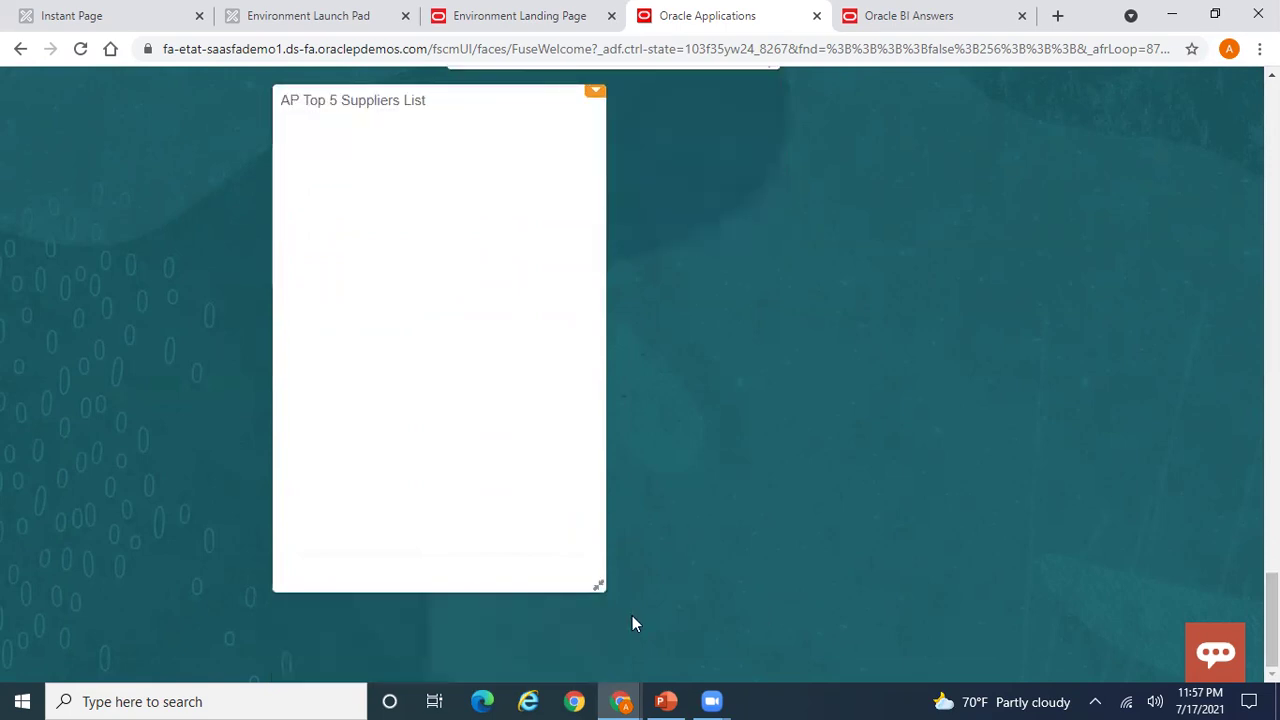
{"action": "left_click", "coordinate": [598, 587]}
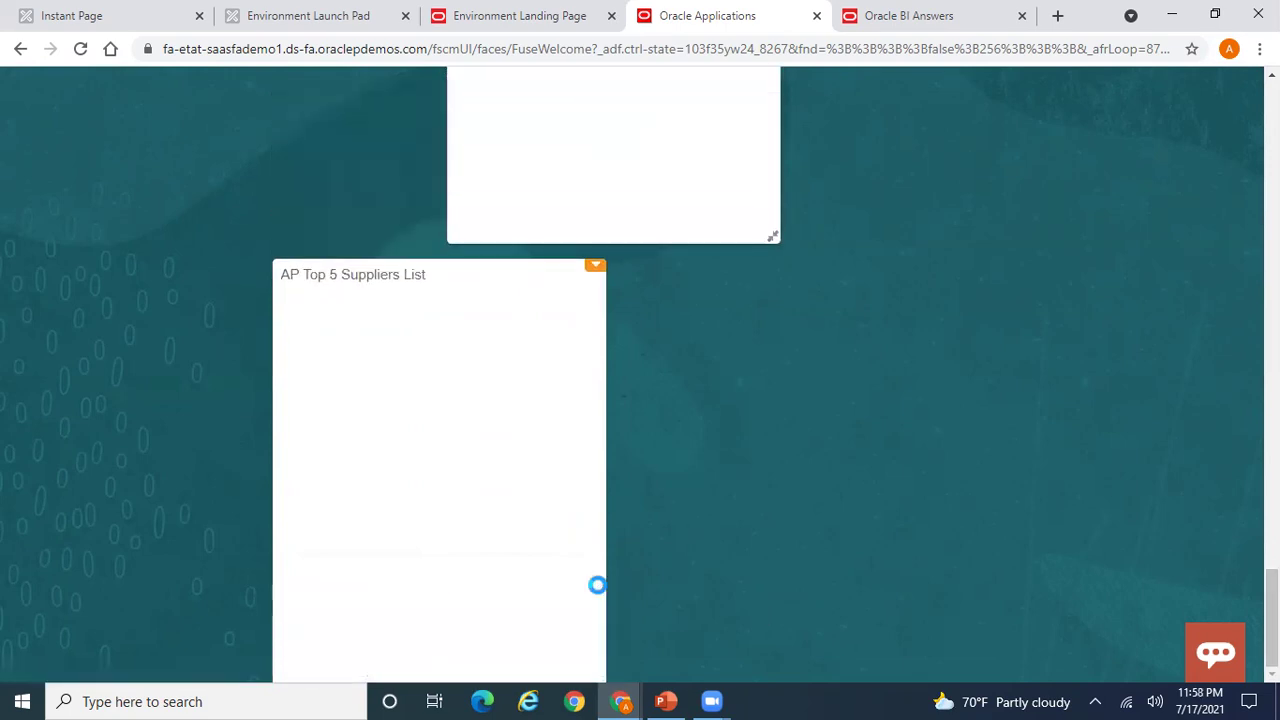